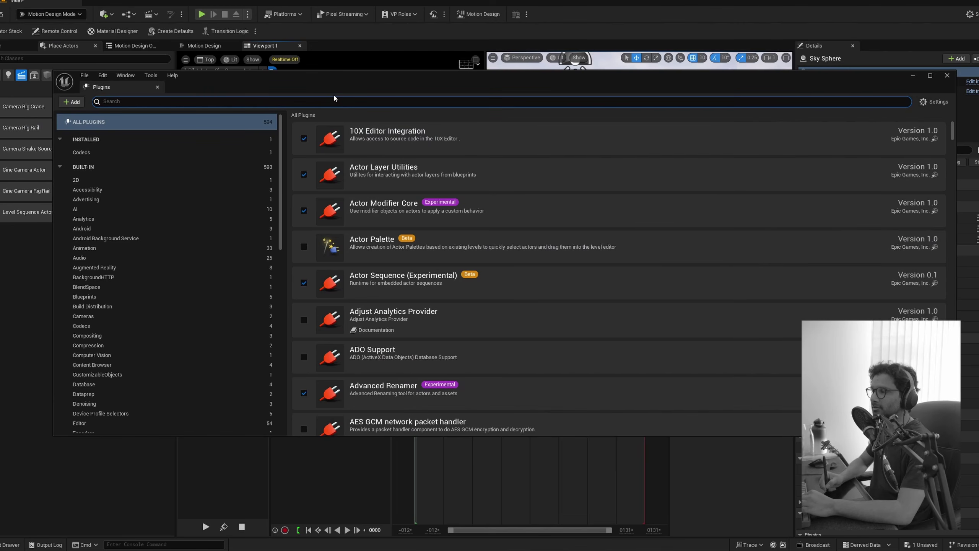
# Search the plugin list for "motion" to check the Motion Design plugin.
pyautogui.write('ion')
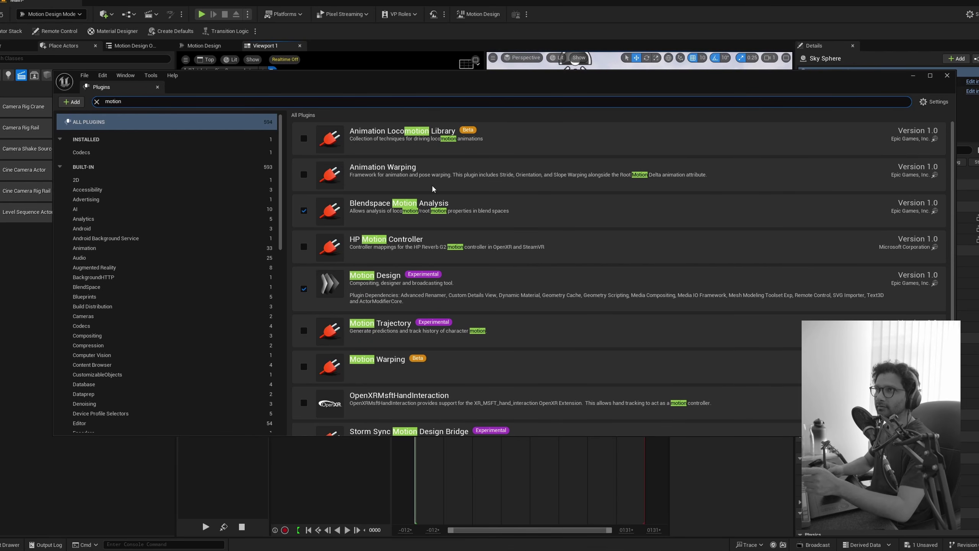
pyautogui.moveTo(837, 86); pyautogui.dragTo(834, 90)
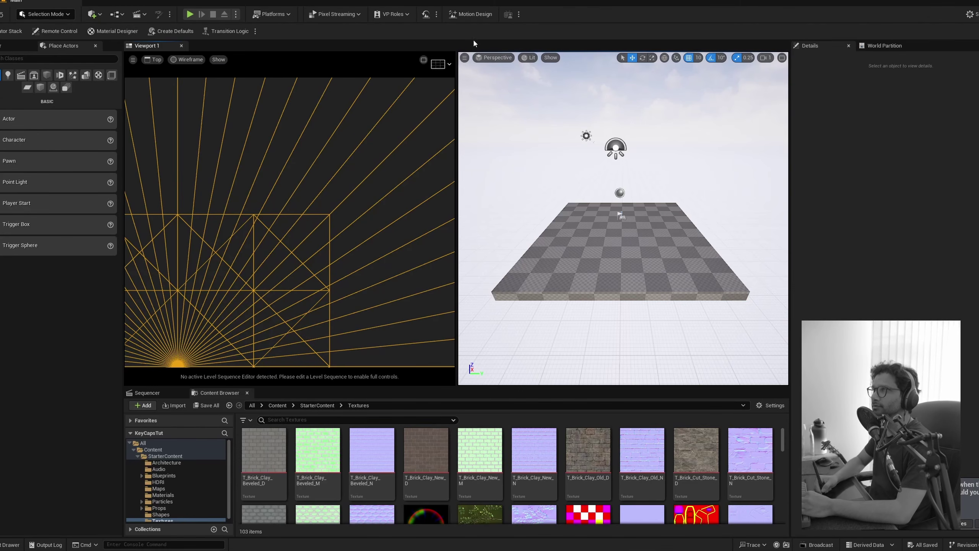
# Switch the editor to Motion Design mode and bring the scene viewports into view.
pyautogui.click(472, 16)
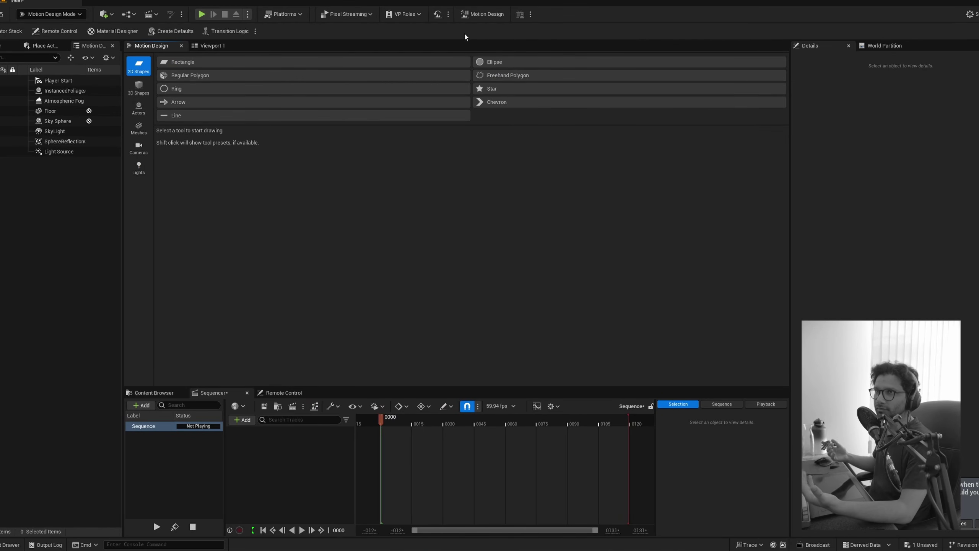
pyautogui.click(212, 47)
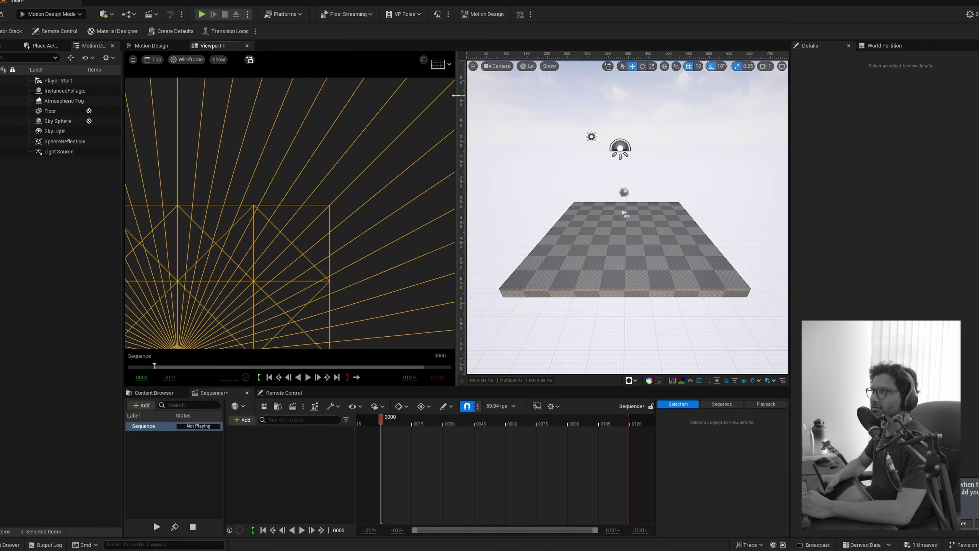
# Keep the top-view viewport set to Cinematic Viewport and change the 3D scene viewport to the Default Viewport type.
pyautogui.moveTo(456, 95); pyautogui.dragTo(443, 96)
pyautogui.click(153, 59)
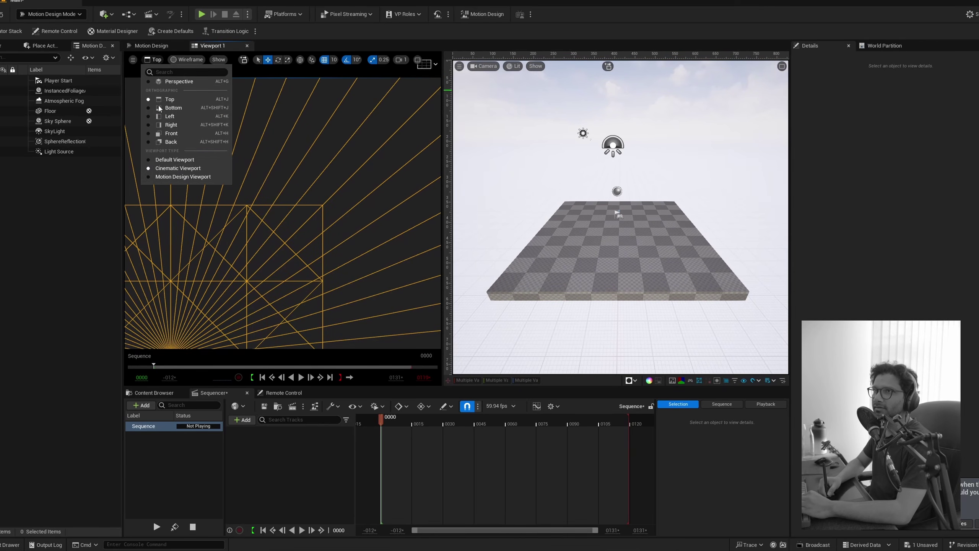
pyautogui.click(184, 169)
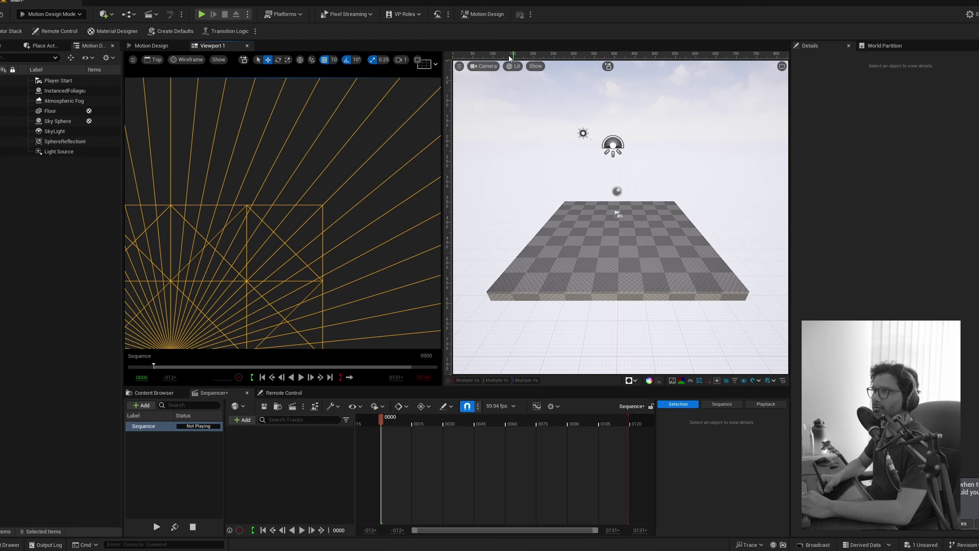
pyautogui.moveTo(531, 114); pyautogui.dragTo(485, 68, button='right')
pyautogui.click(485, 68)
pyautogui.click(497, 134)
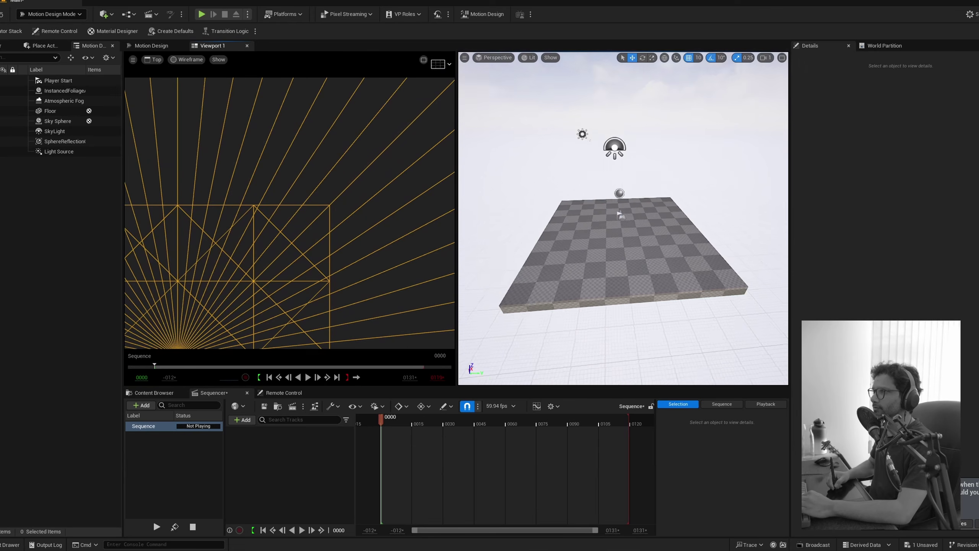
pyautogui.moveTo(497, 134); pyautogui.dragTo(505, 135, button='right')
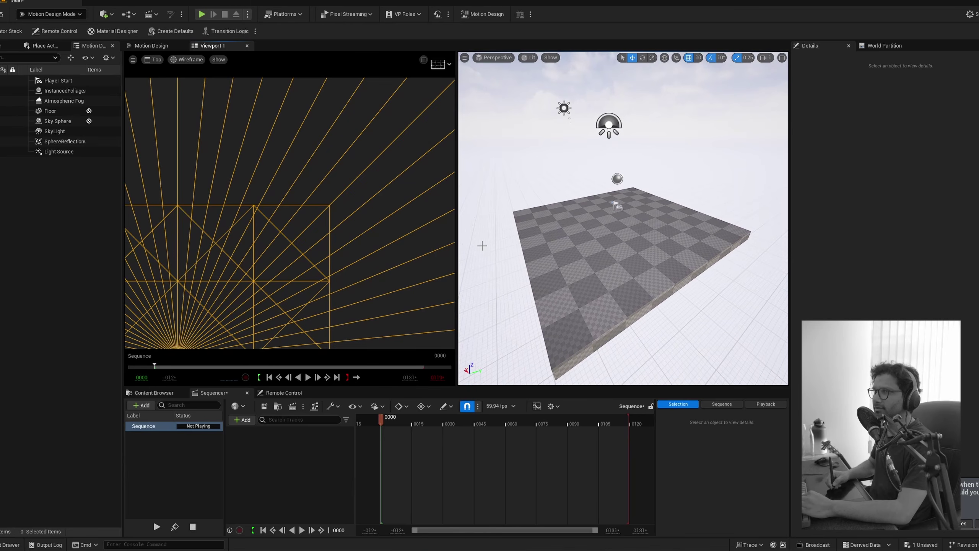
pyautogui.click(505, 136)
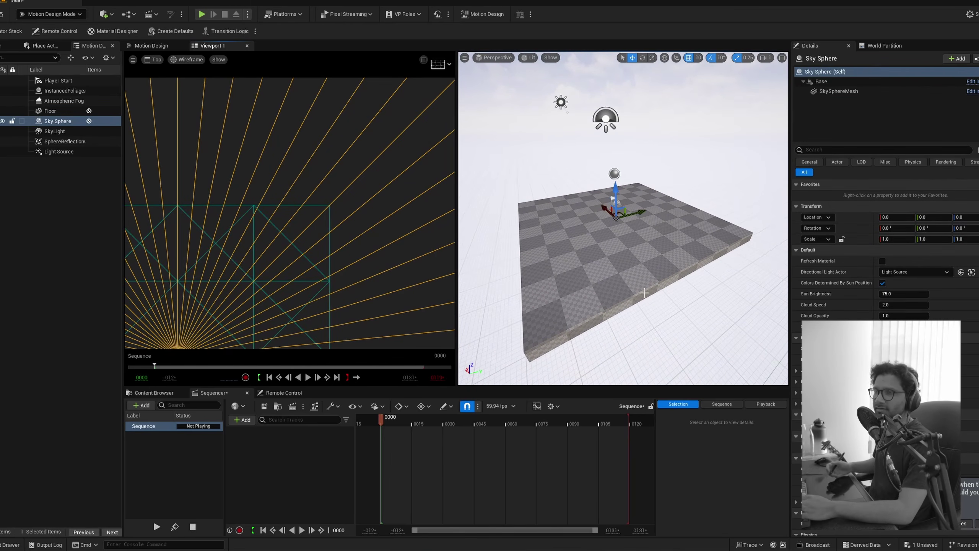
# Create two new folders named assets and seq in the project's Content folder.
pyautogui.click(154, 393)
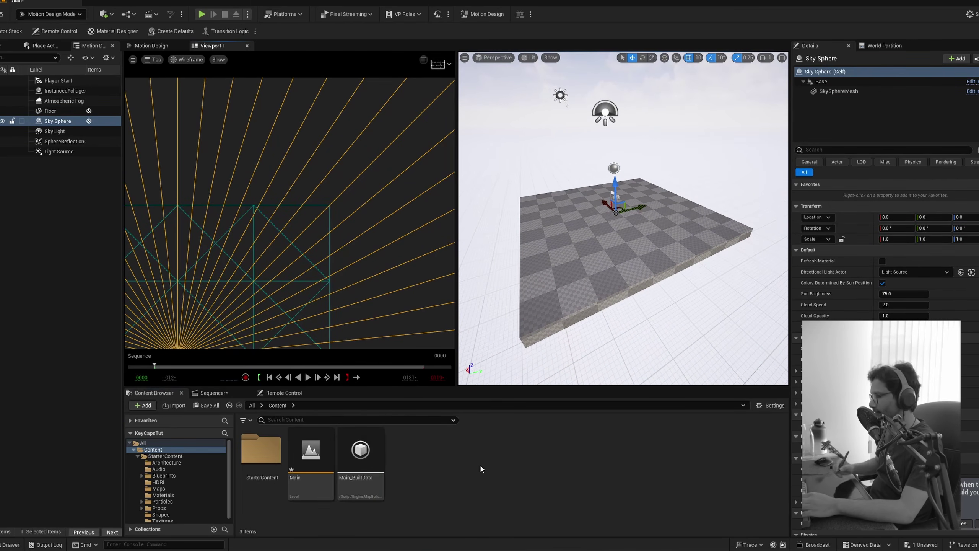
pyautogui.rightClick(450, 452)
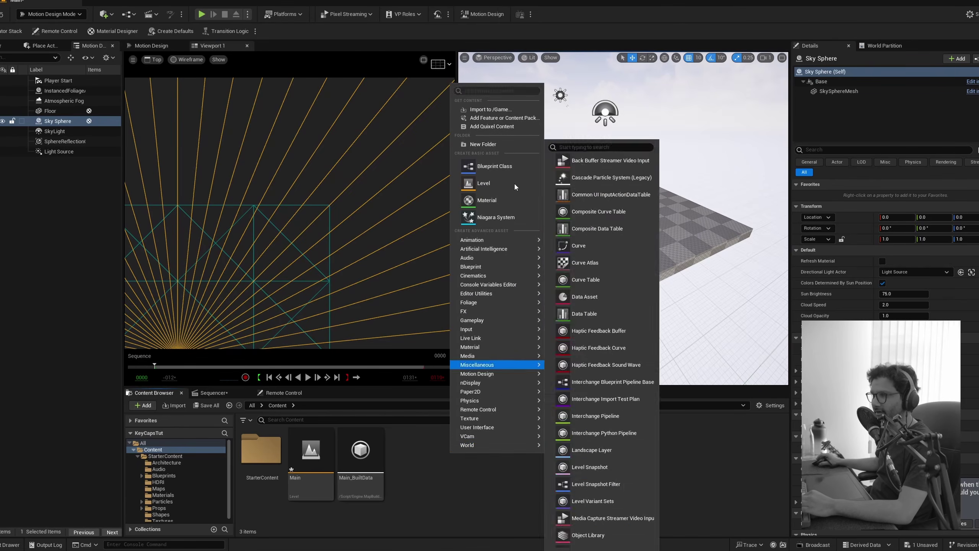
pyautogui.click(486, 96)
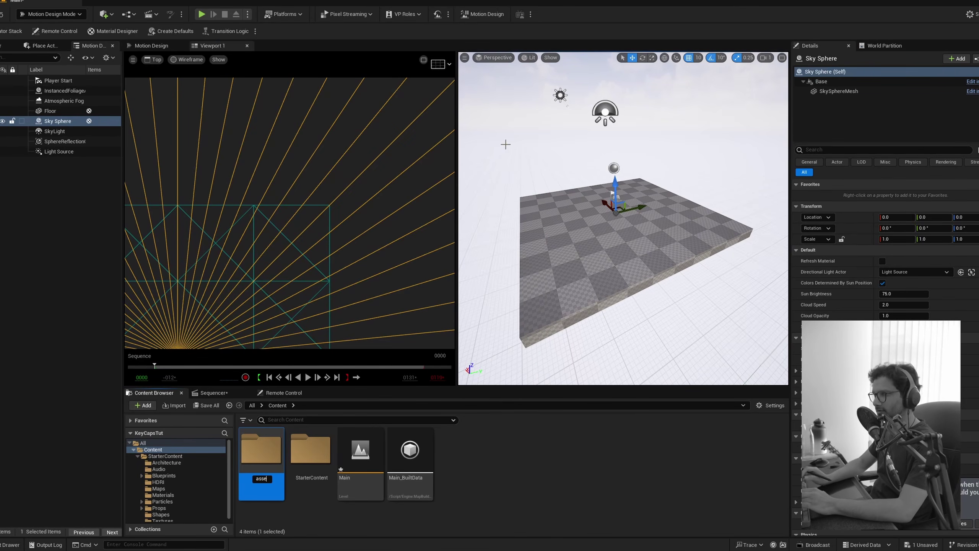
pyautogui.write('assets')
pyautogui.press('Return')
pyautogui.rightClick(508, 480)
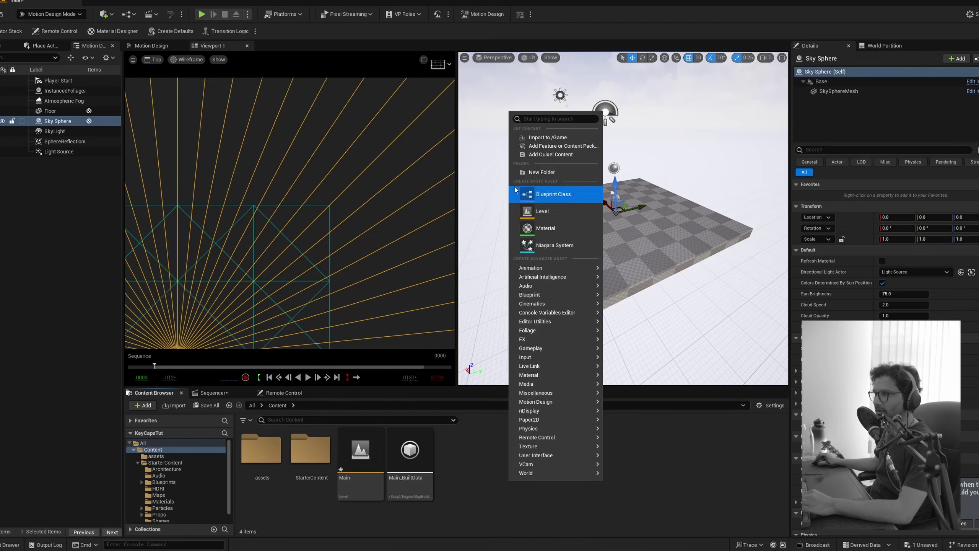
pyautogui.click(539, 172)
pyautogui.write('seq')
pyautogui.press('Return')
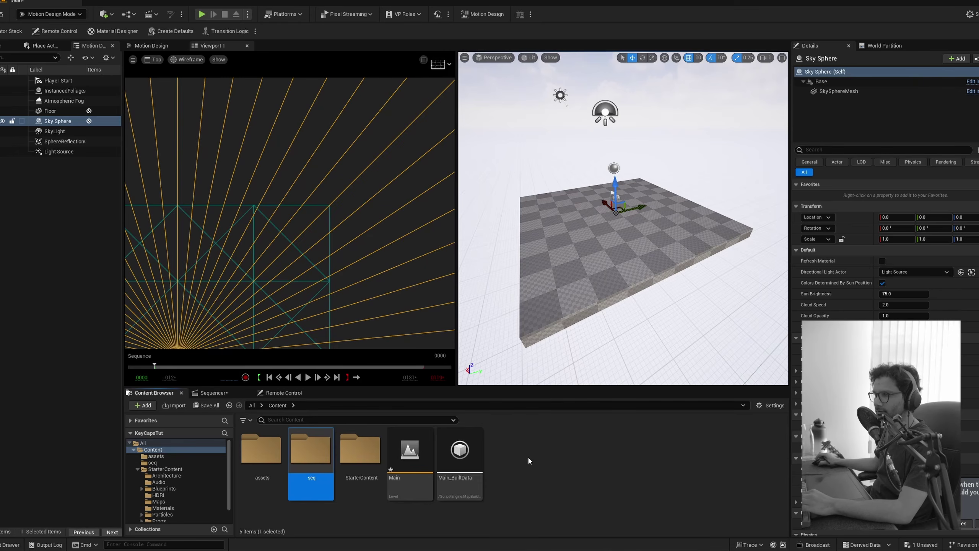
# Add two more folders named level and mat to the Content folder.
pyautogui.rightClick(528, 457)
pyautogui.click(571, 148)
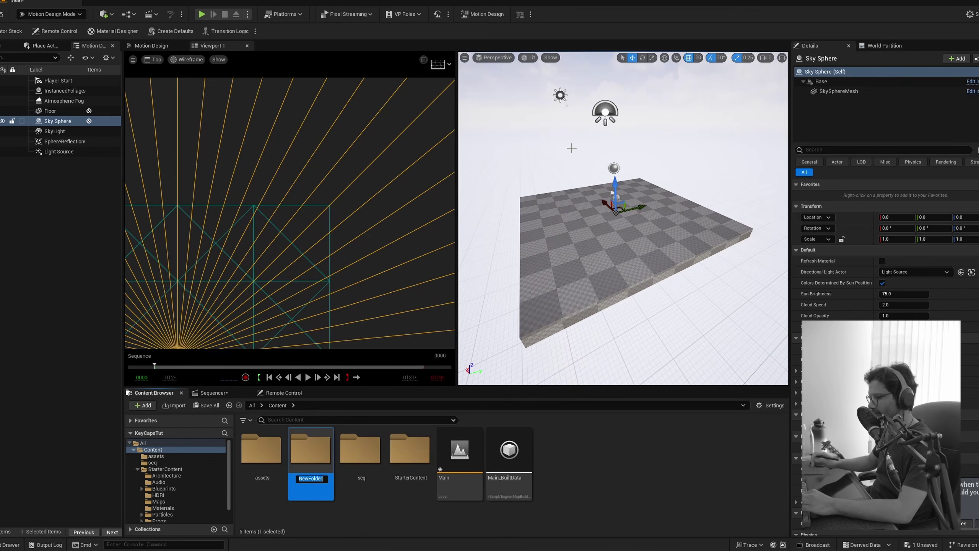
pyautogui.write('level')
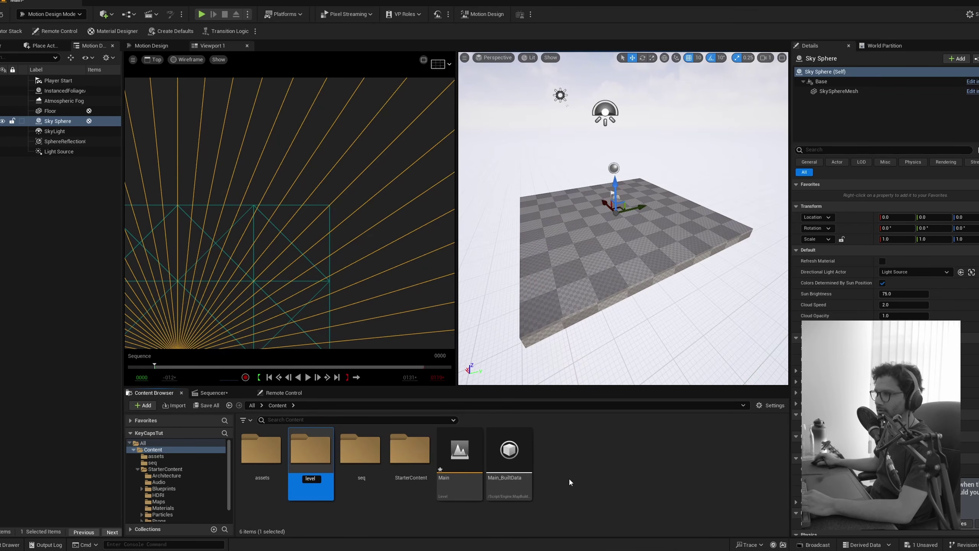
pyautogui.press('Return')
pyautogui.rightClick(579, 460)
pyautogui.click(609, 154)
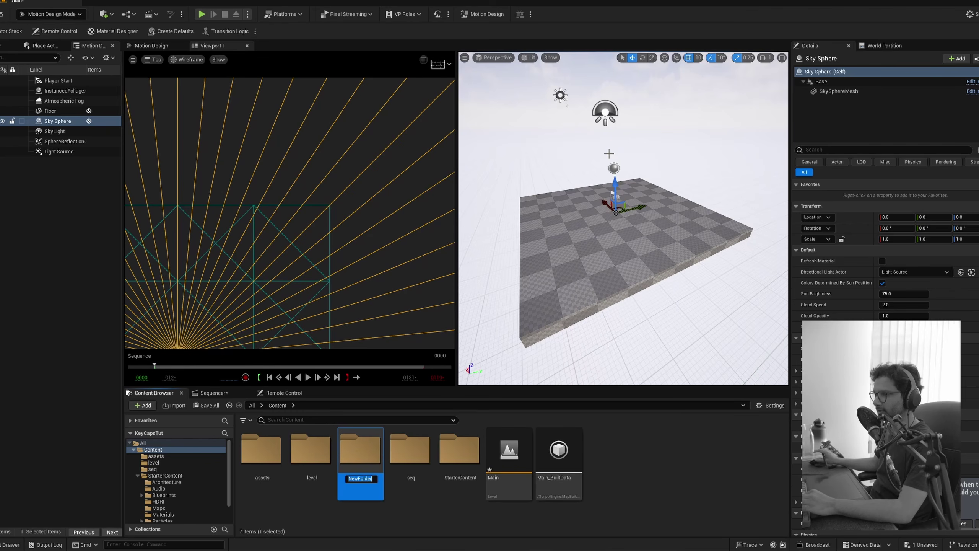
pyautogui.write('mat')
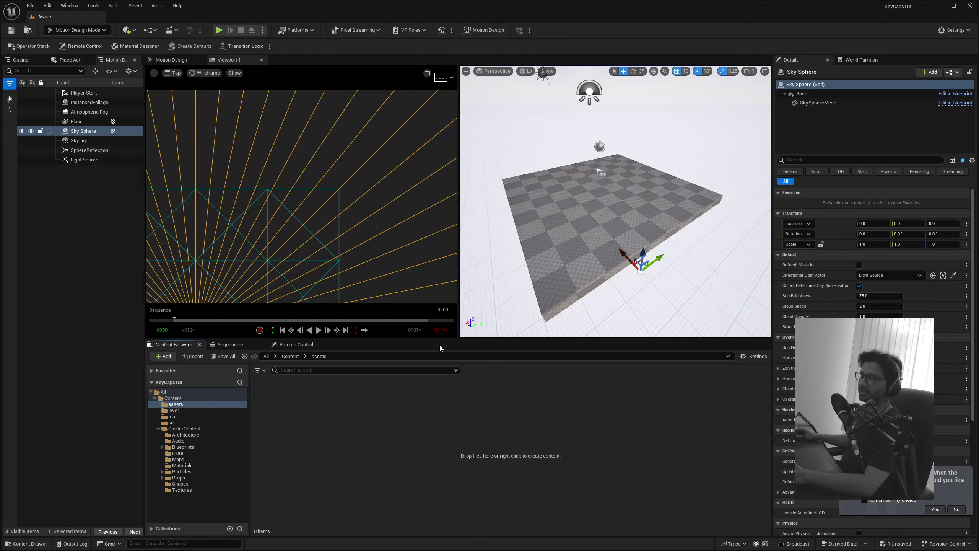
# Import keycap.fbx through keycap11.fbx into the assets folder, applying the default FBX import options to all files.
pyautogui.rightClick(401, 420)
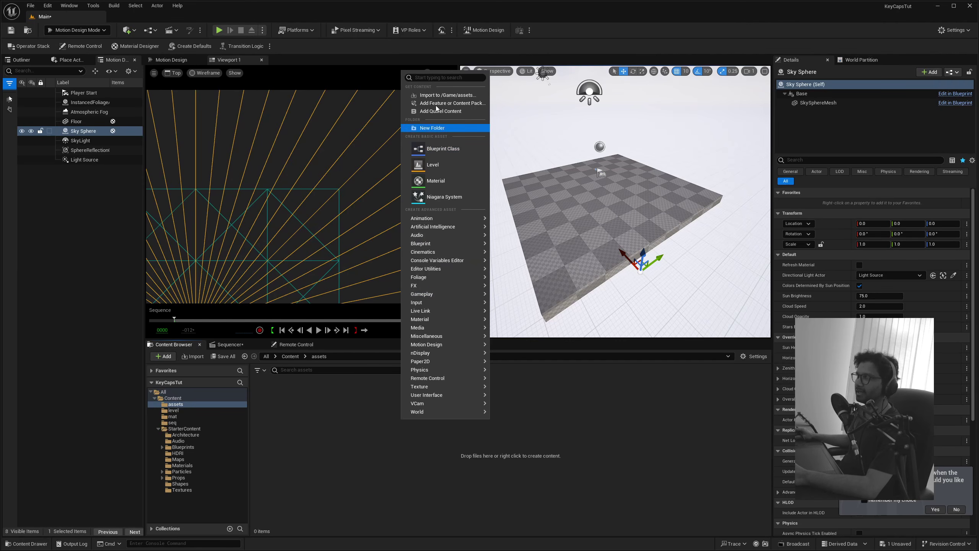
pyautogui.click(443, 95)
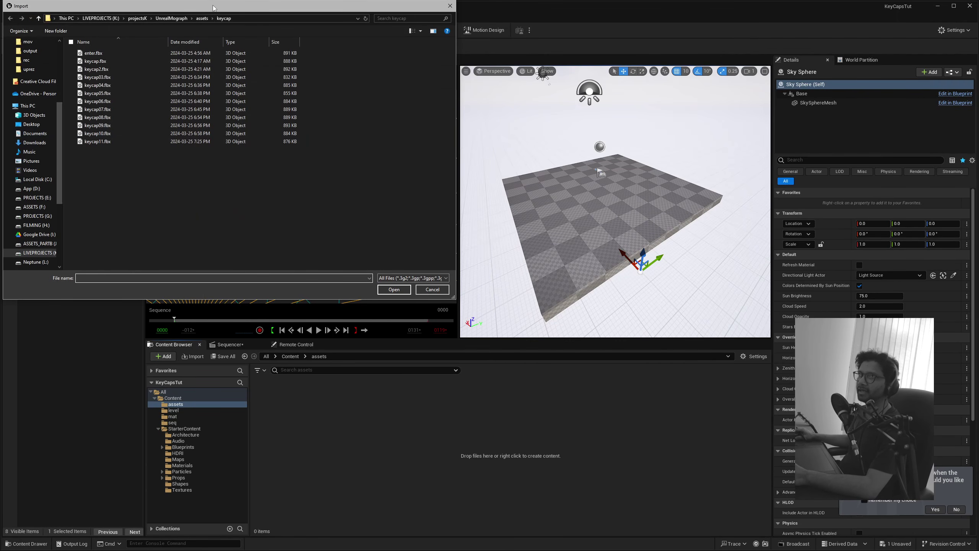
pyautogui.moveTo(214, 7); pyautogui.dragTo(562, 92)
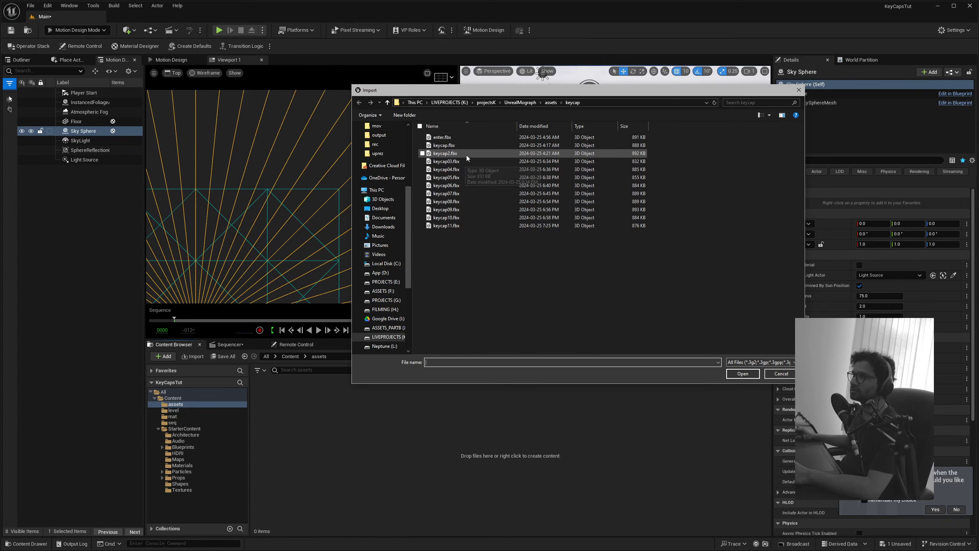
pyautogui.click(468, 146)
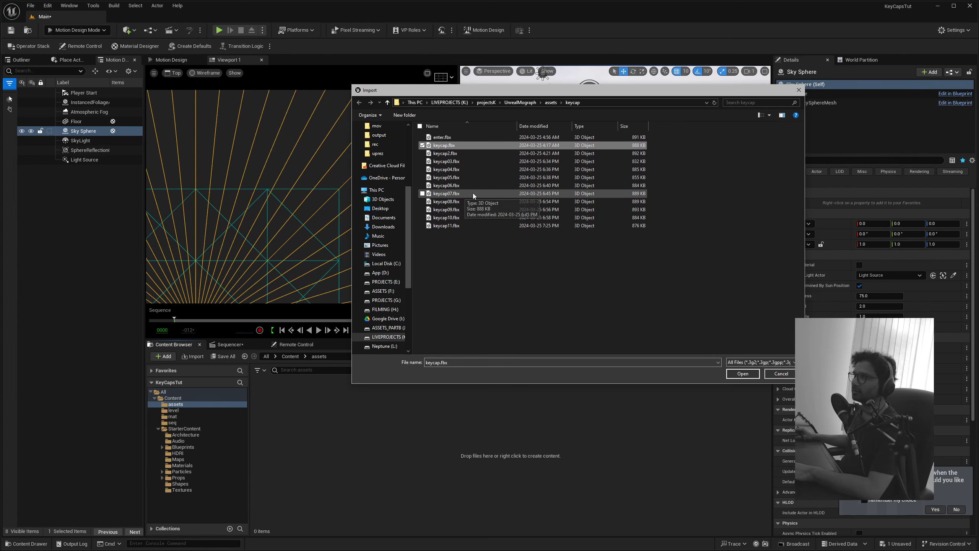
pyautogui.keyDown('shift'); pyautogui.click(455, 225); pyautogui.keyUp('shift')
pyautogui.click(731, 373)
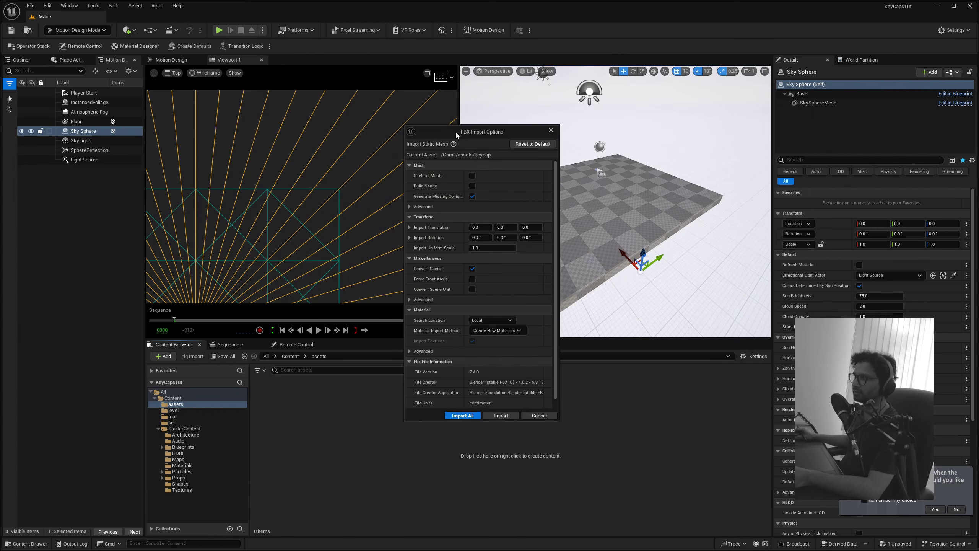
pyautogui.moveTo(456, 134); pyautogui.dragTo(472, 121)
pyautogui.click(479, 402)
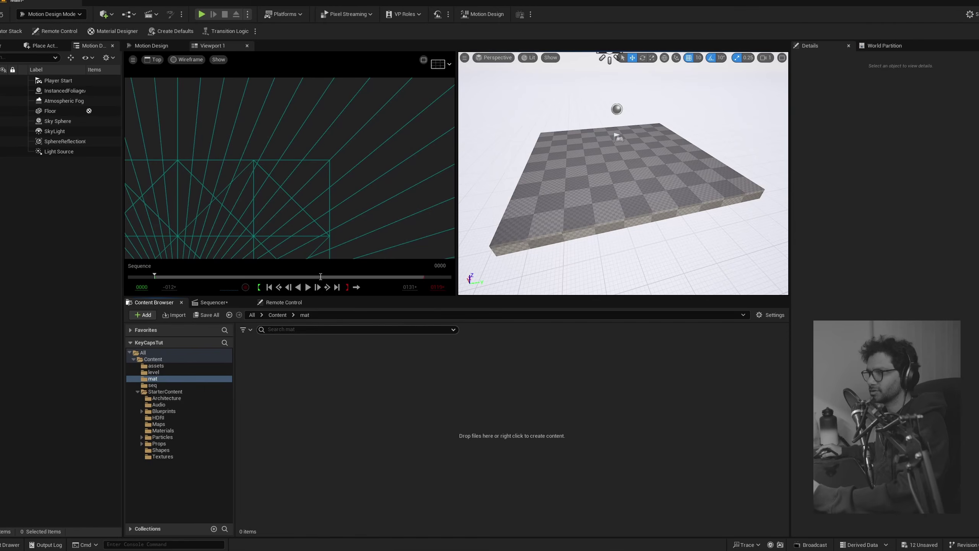
# Import all the texture images from the Mechanical_Keyboard_Vortex_Race_3 folder's 0 subfolder into the mat folder.
pyautogui.rightClick(375, 443)
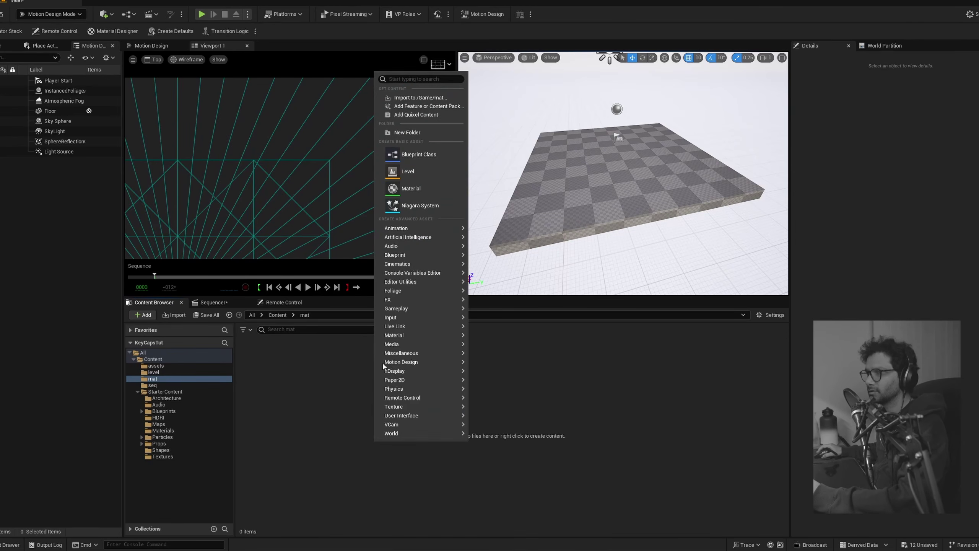
pyautogui.click(406, 99)
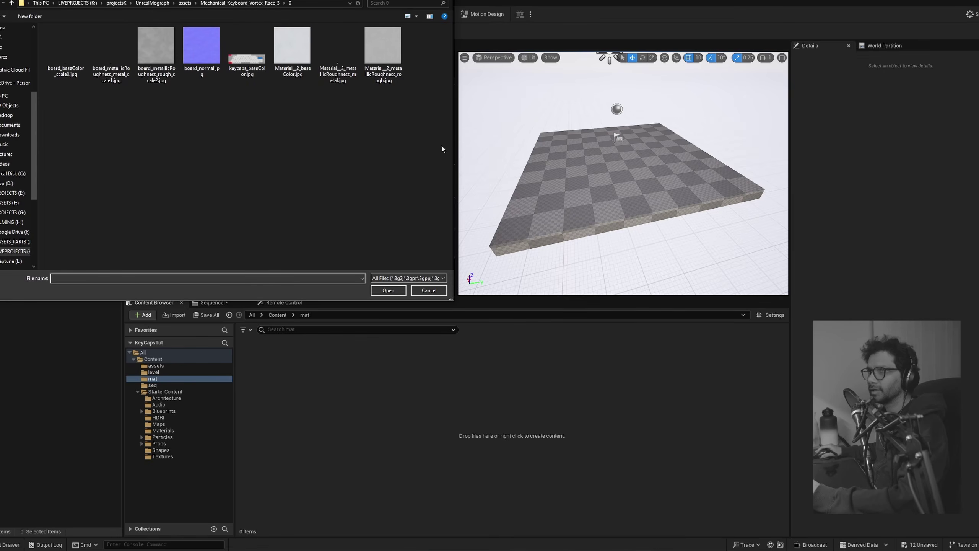
pyautogui.moveTo(404, 144); pyautogui.dragTo(65, 61)
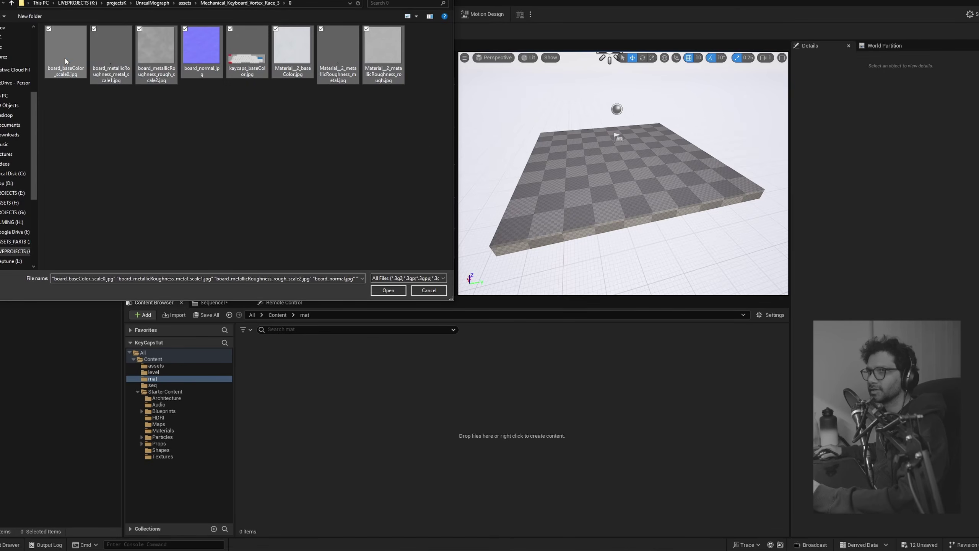
pyautogui.click(388, 291)
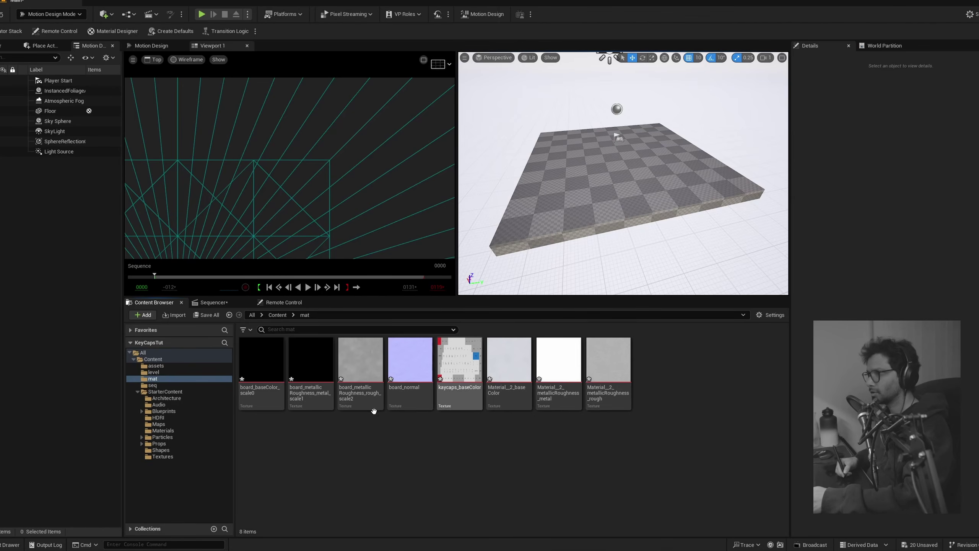
# Open the kaycaps material from the assets folder for editing and move its editor window off the asset list.
pyautogui.click(278, 329)
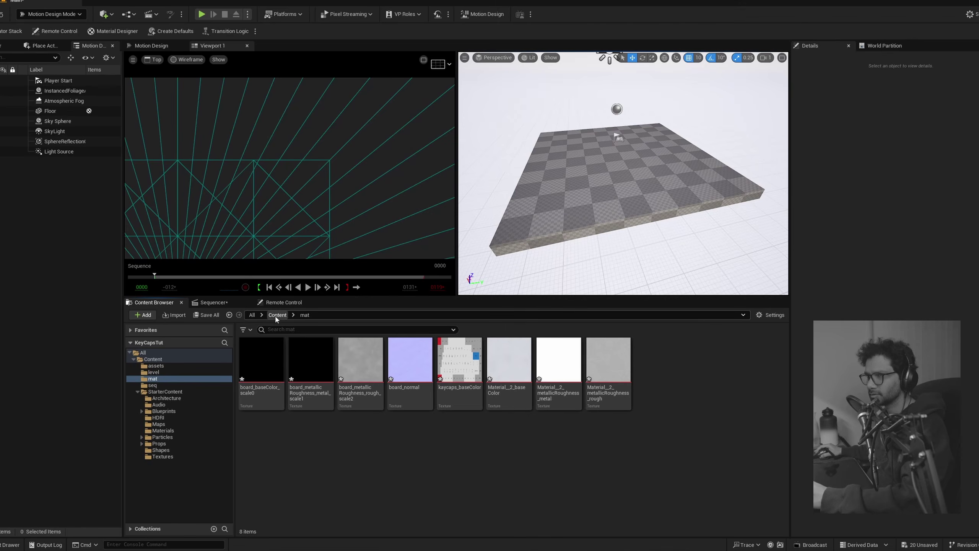
pyautogui.click(277, 315)
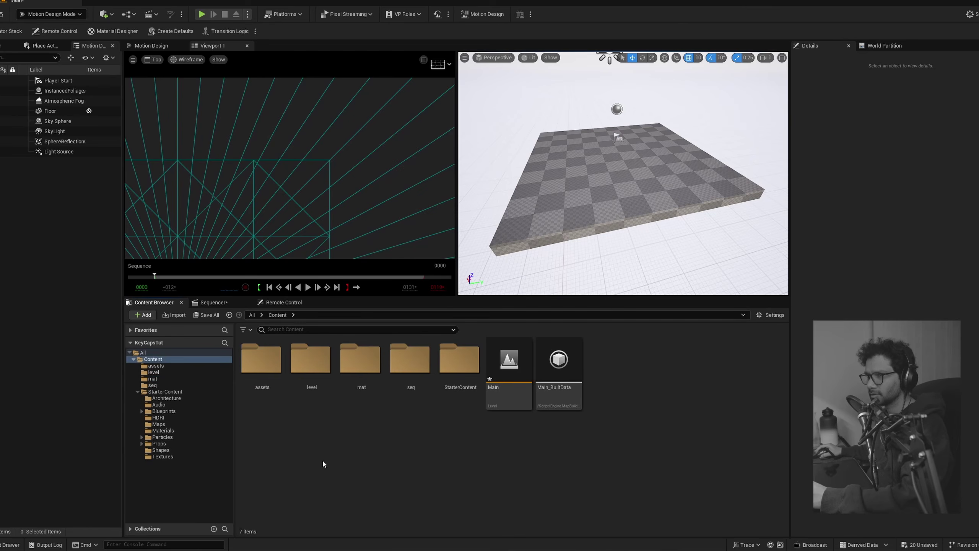
pyautogui.doubleClick(261, 358)
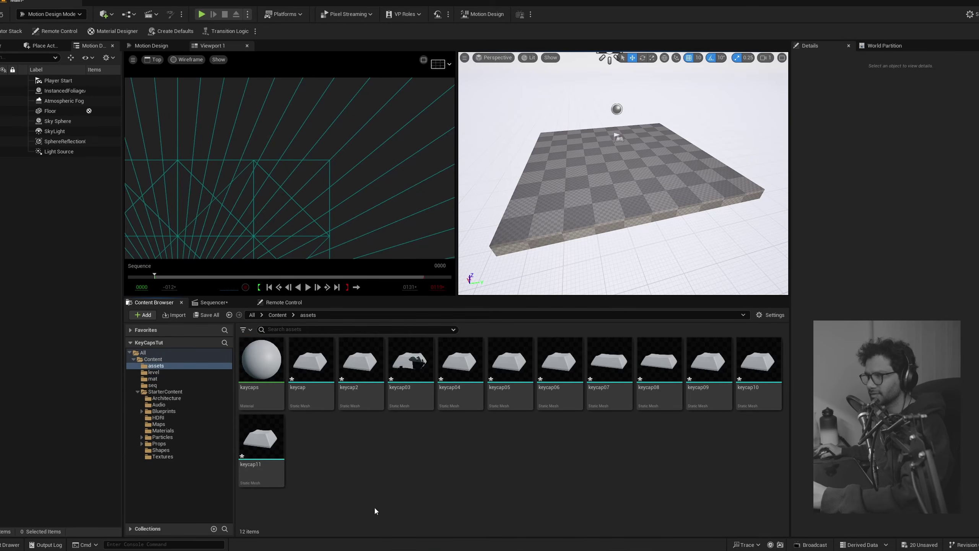
pyautogui.doubleClick(262, 367)
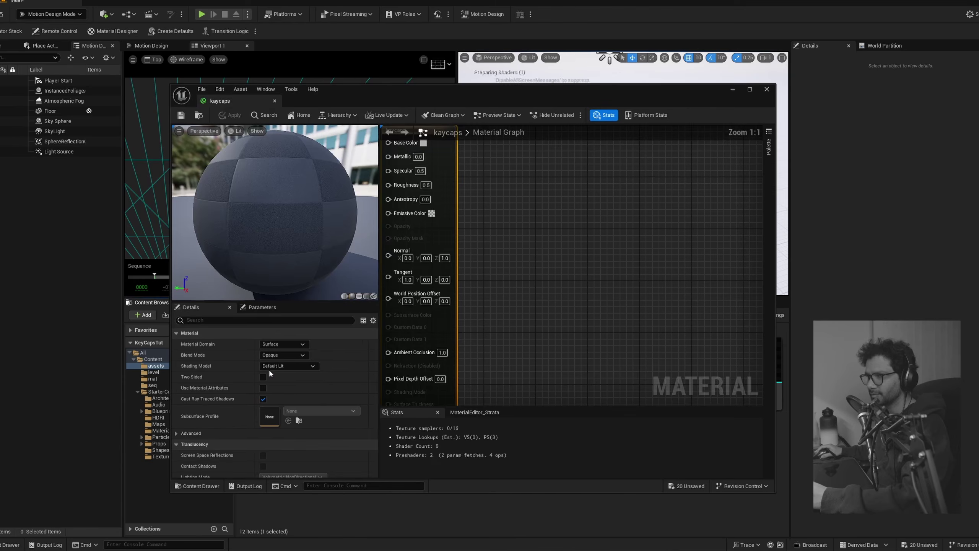
pyautogui.moveTo(484, 103); pyautogui.dragTo(706, 48)
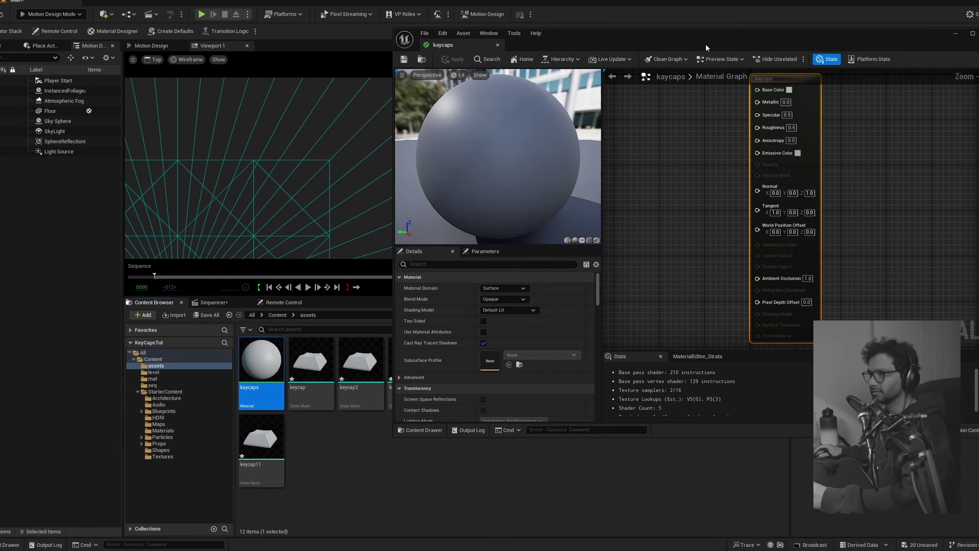
# Add the kaycaps_baseColor and Material__2_metallicRoughness_rough textures from the mat folder to the kaycaps material graph.
pyautogui.click(281, 316)
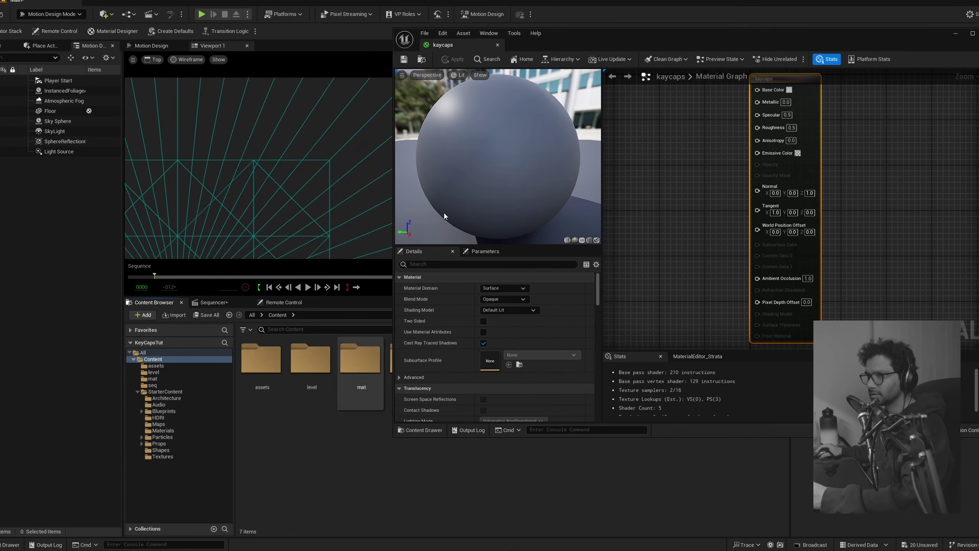
pyautogui.moveTo(589, 42); pyautogui.dragTo(774, 64)
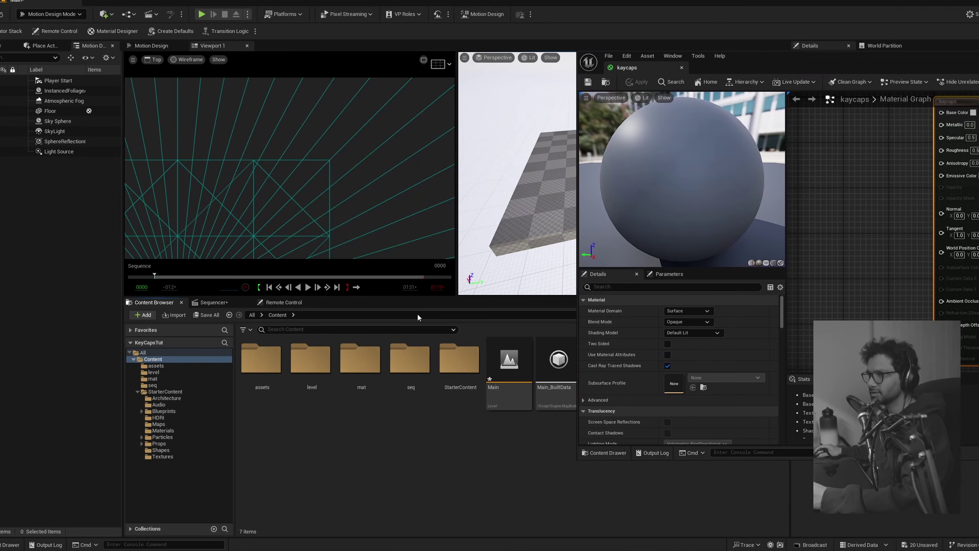
pyautogui.doubleClick(360, 359)
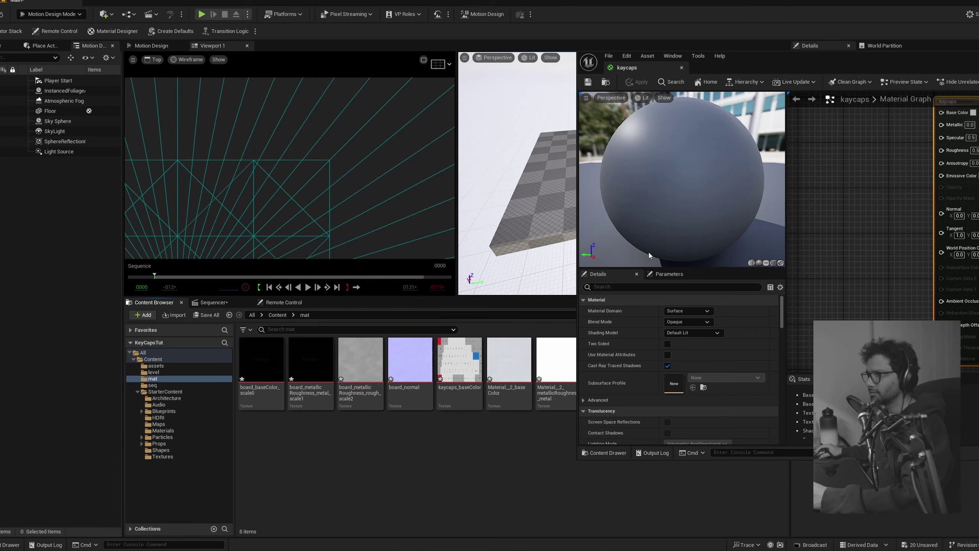
pyautogui.moveTo(796, 69); pyautogui.dragTo(727, 89)
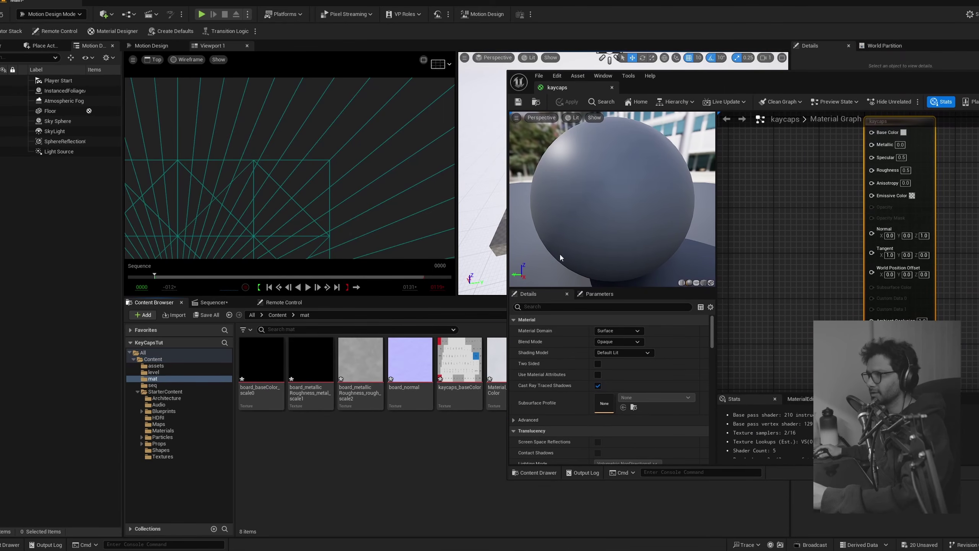
pyautogui.moveTo(455, 373); pyautogui.dragTo(748, 177)
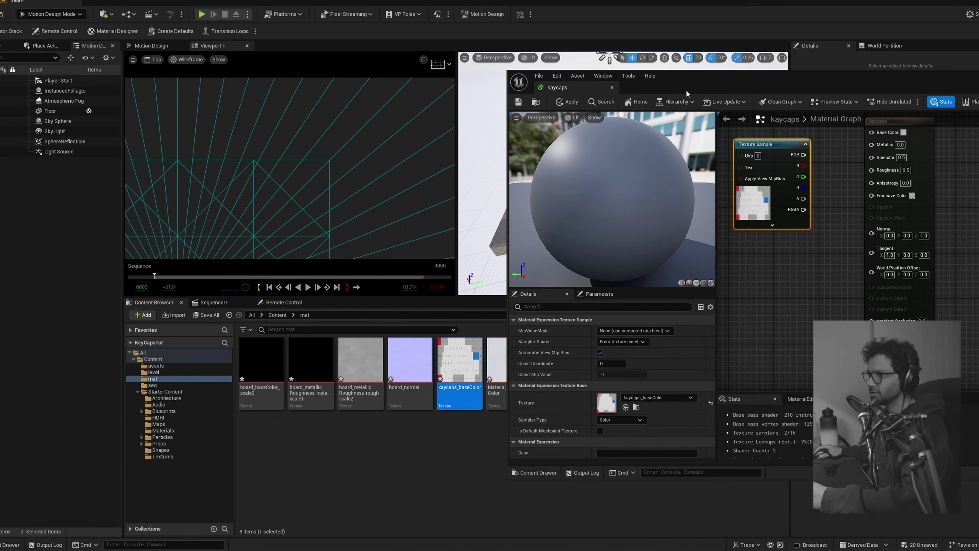
pyautogui.moveTo(694, 86); pyautogui.dragTo(826, 83)
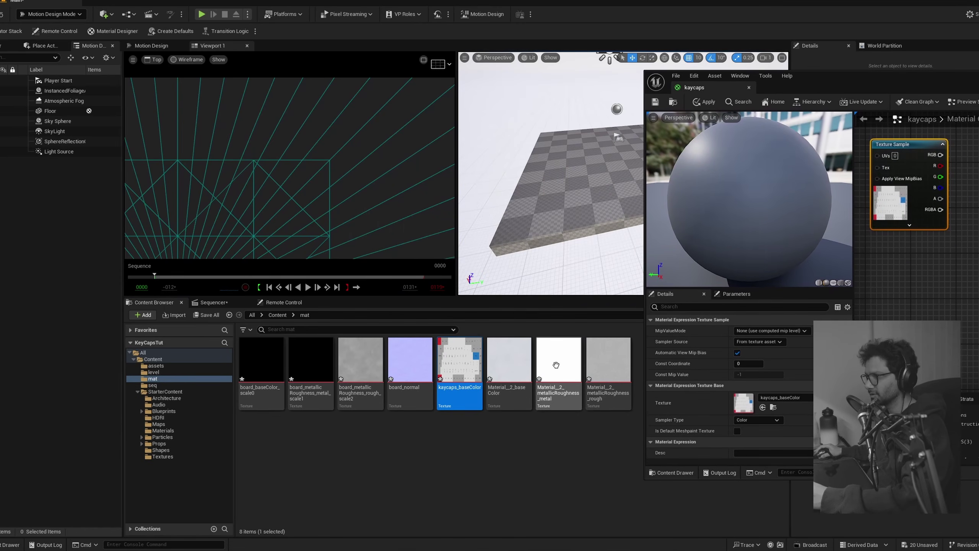
pyautogui.moveTo(607, 372); pyautogui.dragTo(939, 310)
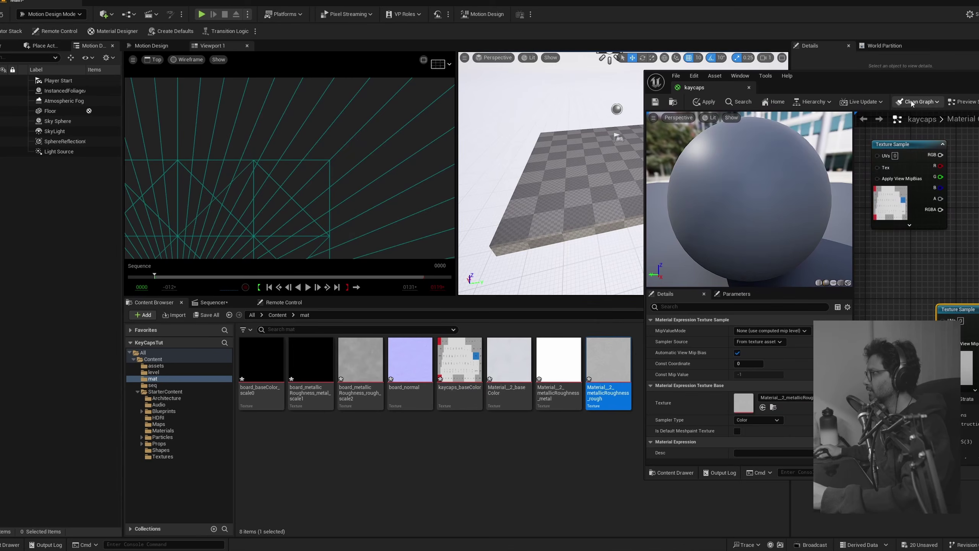
# Connect the base color texture's RGB output to Base Color and the rough texture's RGB output to Roughness.
pyautogui.moveTo(911, 89); pyautogui.dragTo(417, 65)
pyautogui.scroll(-2, 643, 224)
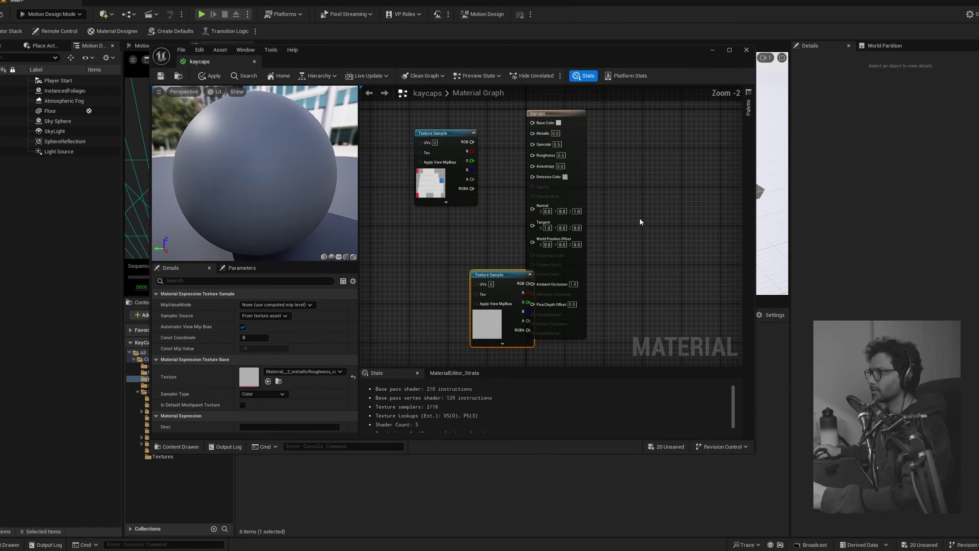
pyautogui.moveTo(579, 158); pyautogui.dragTo(613, 161)
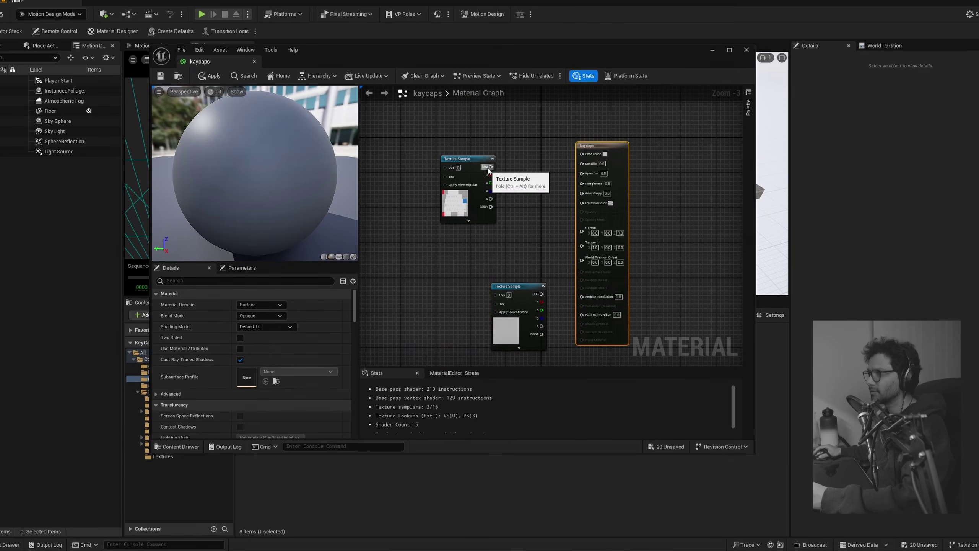
pyautogui.moveTo(491, 166); pyautogui.dragTo(582, 153)
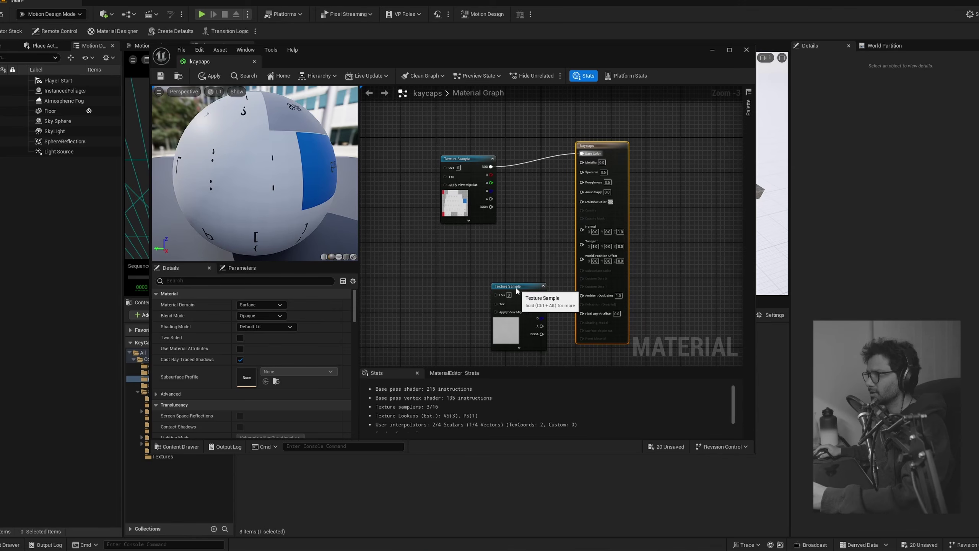
pyautogui.moveTo(515, 286); pyautogui.dragTo(582, 181)
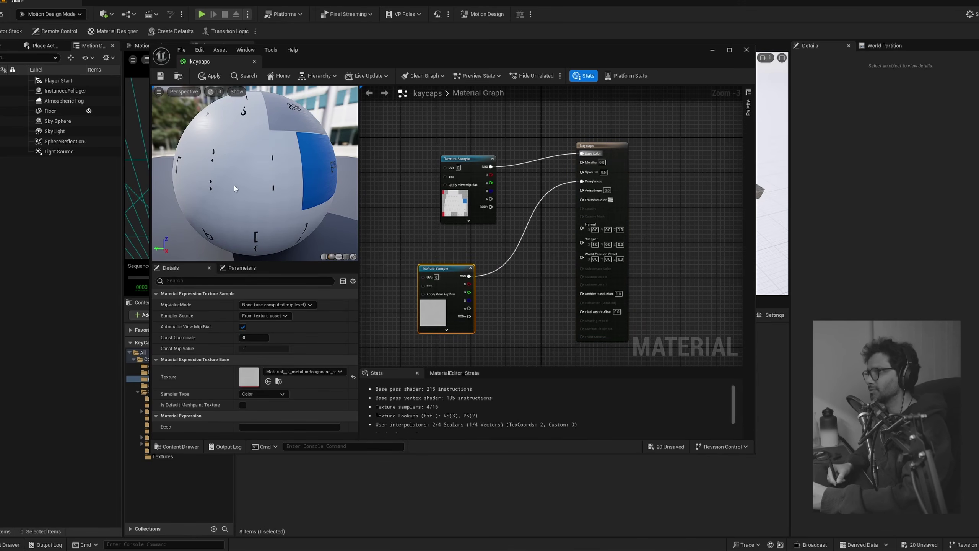
# Save the kaycaps material, close its editor and open the assets folder.
pyautogui.moveTo(235, 188); pyautogui.dragTo(224, 139)
pyautogui.click(160, 76)
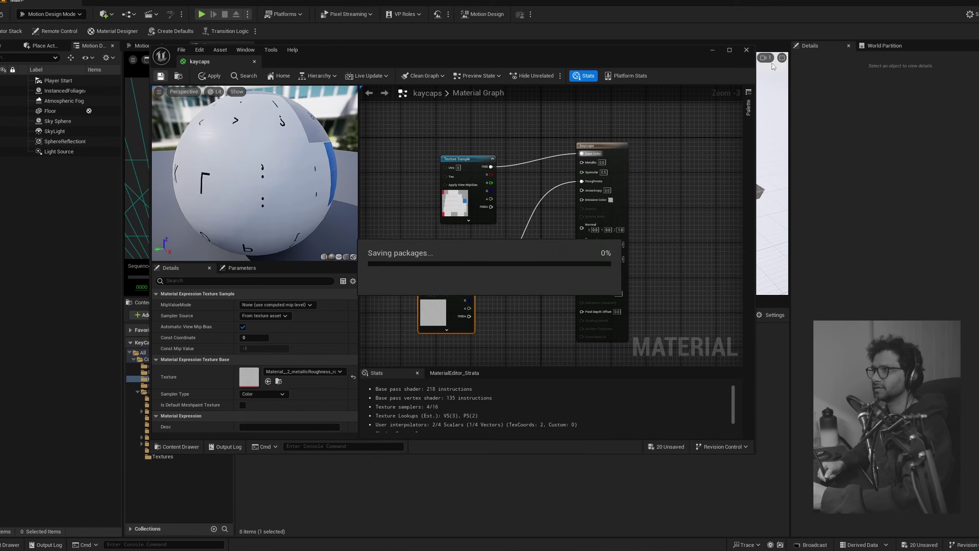
pyautogui.click(746, 49)
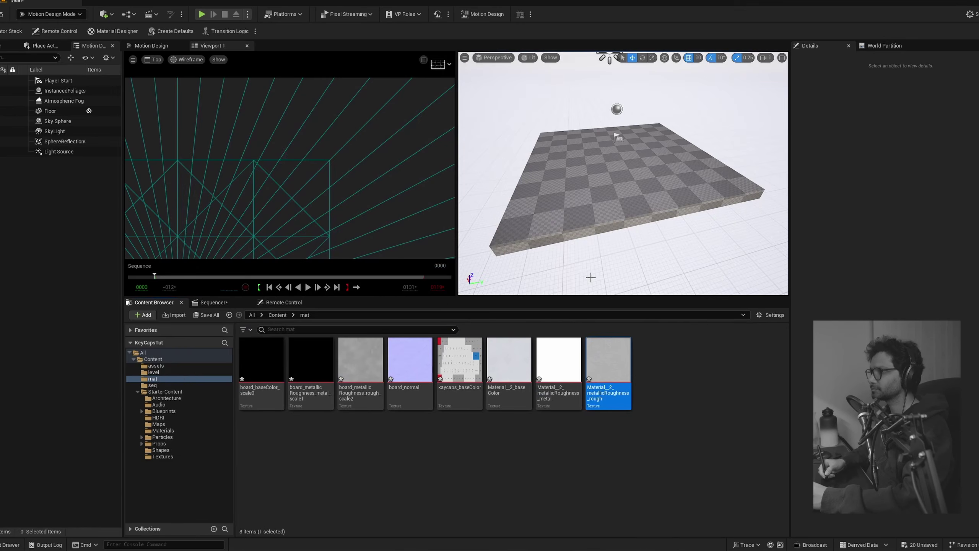
pyautogui.click(275, 316)
pyautogui.doubleClick(261, 359)
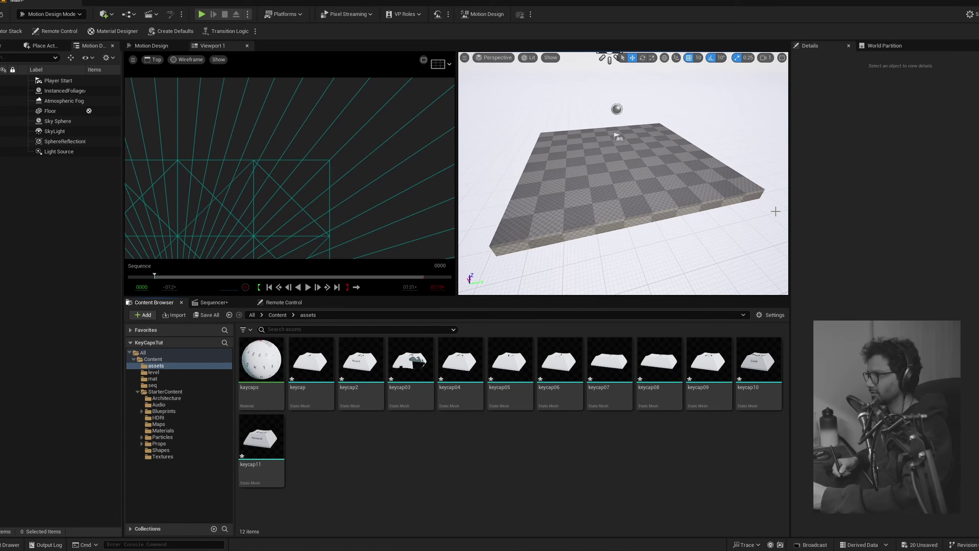
# Examine the keycap grid in the opening seconds of the keycaps_v003 reference video in Media Player.
pyautogui.moveTo(681, 272); pyautogui.dragTo(689, 234)
pyautogui.click(691, 235)
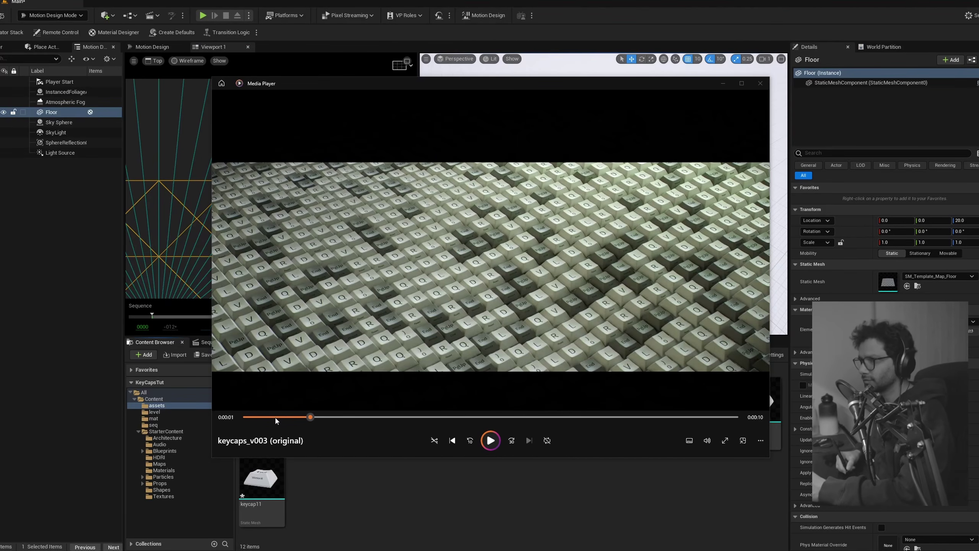
pyautogui.moveTo(276, 419); pyautogui.dragTo(305, 417)
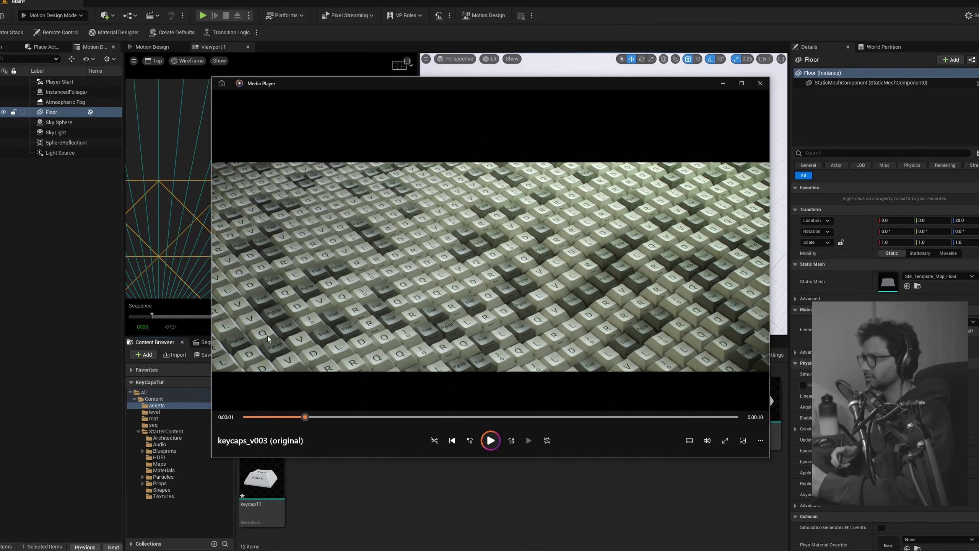
pyautogui.click(310, 417)
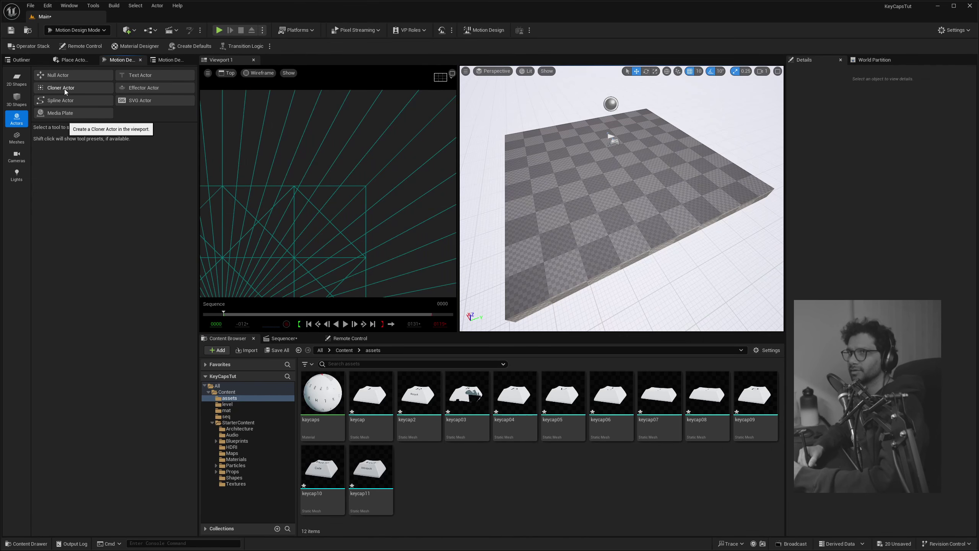
# Place a Cloner actor on the floor in the perspective viewport and reset its rotation to 0 on all axes.
pyautogui.click(73, 88)
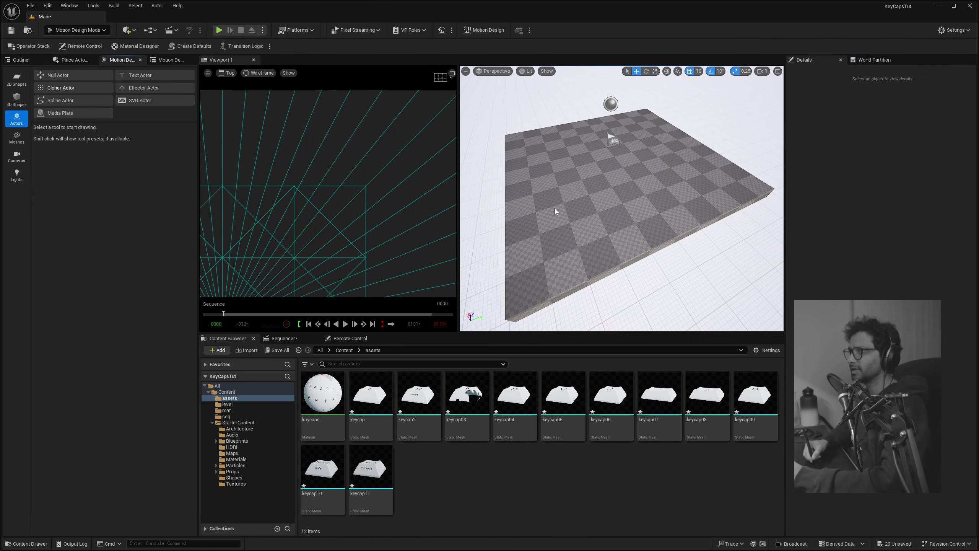
pyautogui.click(492, 187)
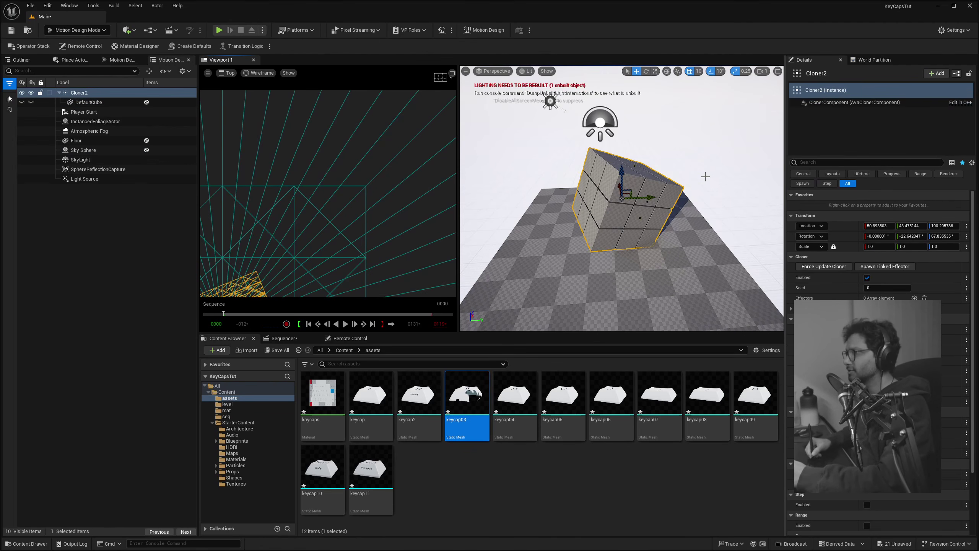
pyautogui.click(872, 236)
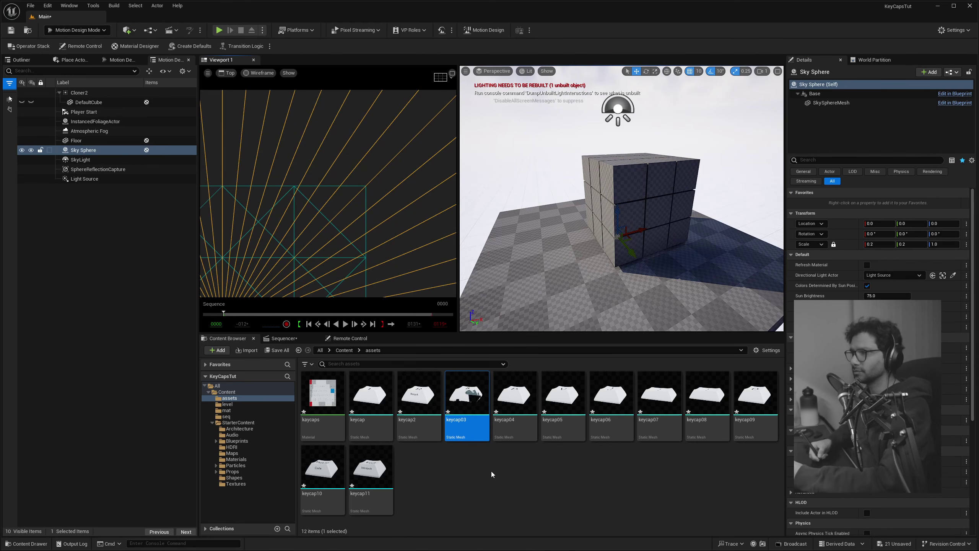
# Add the keycap2 mesh as a child of the Cloner and scale it down to about the cube clones' size.
pyautogui.moveTo(418, 396); pyautogui.dragTo(88, 93)
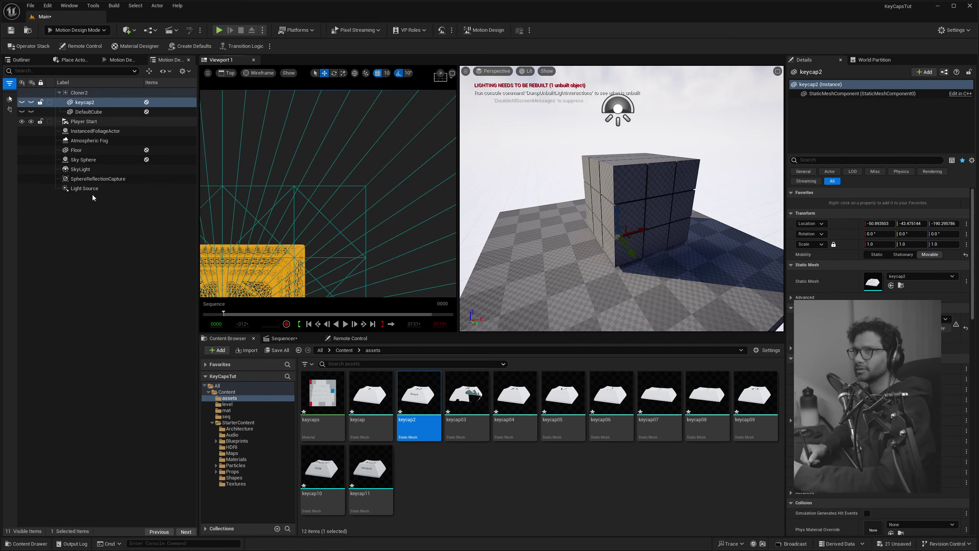
pyautogui.keyDown('alt'); pyautogui.moveTo(601, 181); pyautogui.dragTo(636, 248); pyautogui.keyUp('alt')
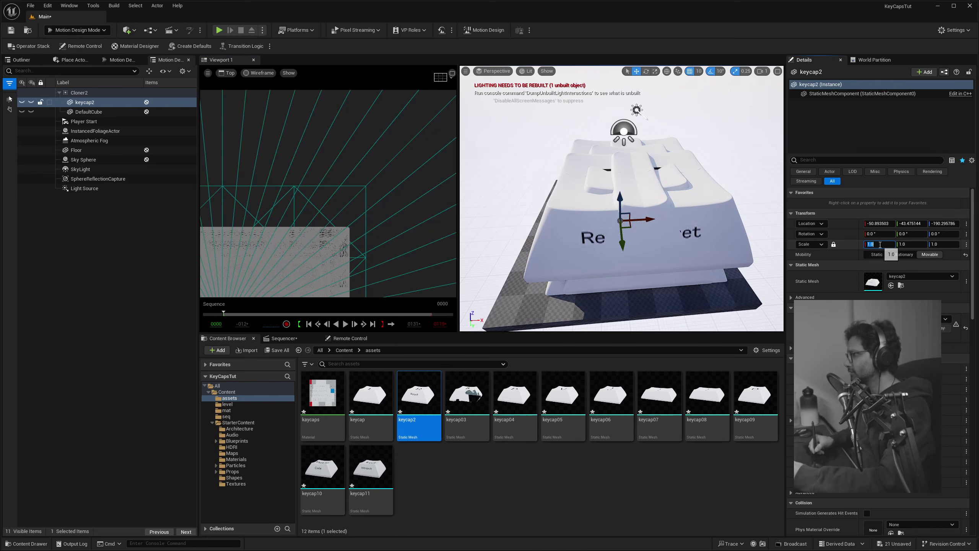
pyautogui.click(516, 177)
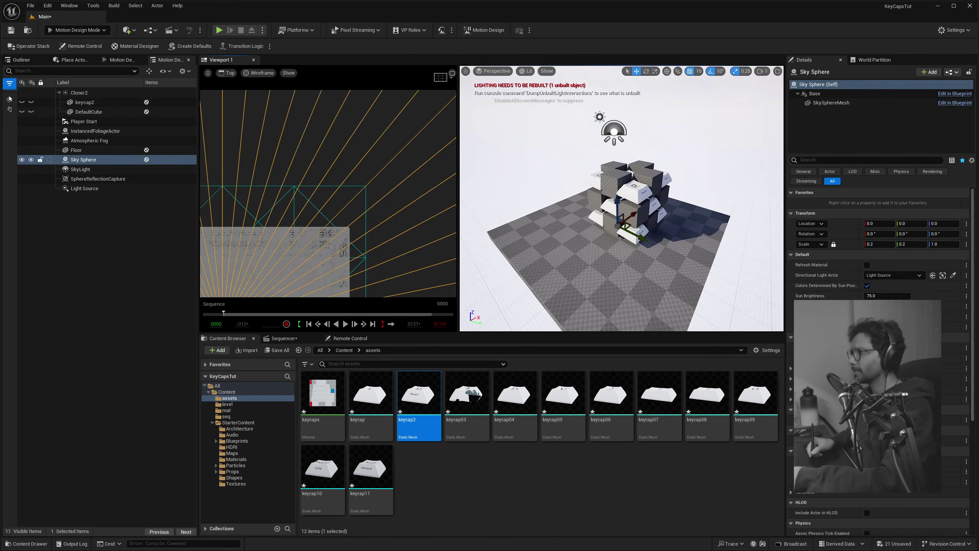
pyautogui.moveTo(654, 235); pyautogui.dragTo(717, 212)
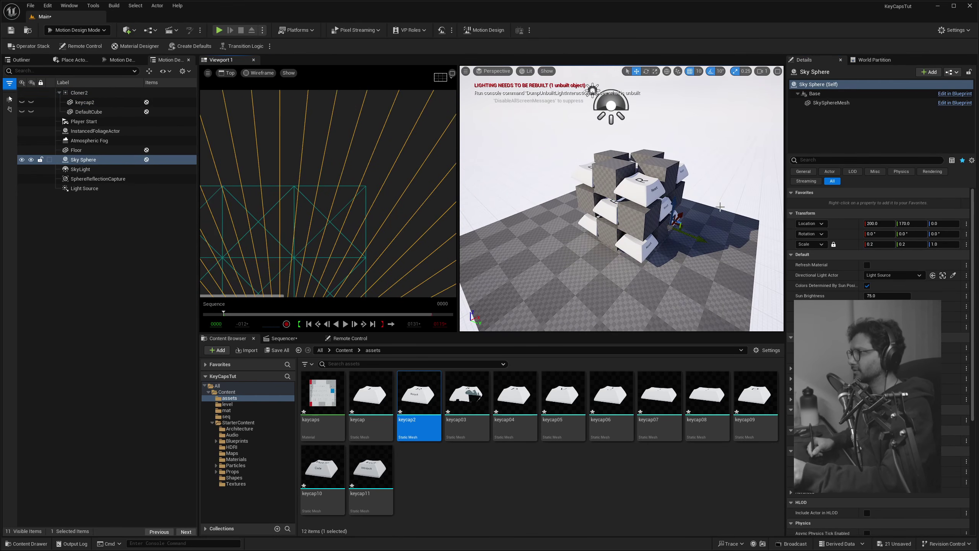
pyautogui.hotkey('ctrl', 'z')
pyautogui.hotkey('ctrl', 'z')
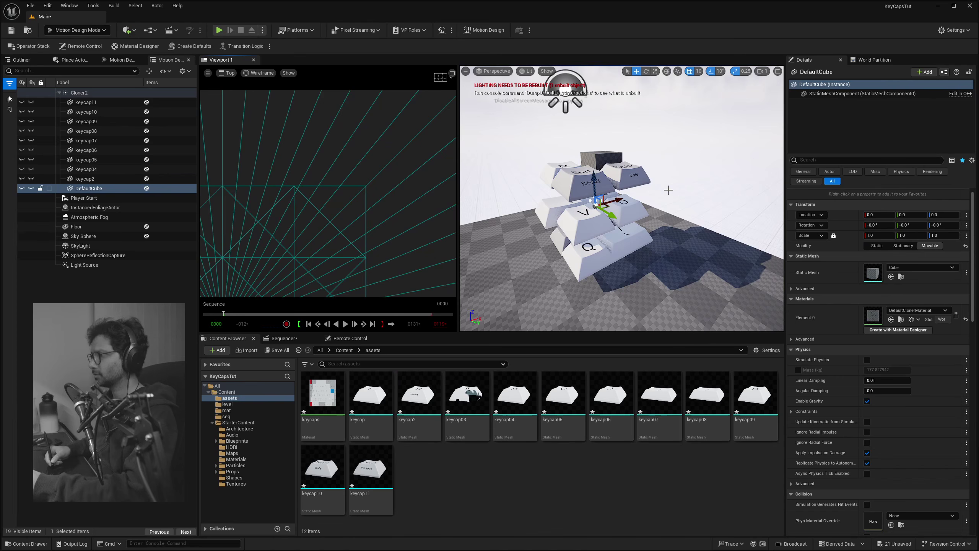
# Delete the DefaultCube from the Cloner's children so that only keycap meshes are cloned.
pyautogui.click(585, 204)
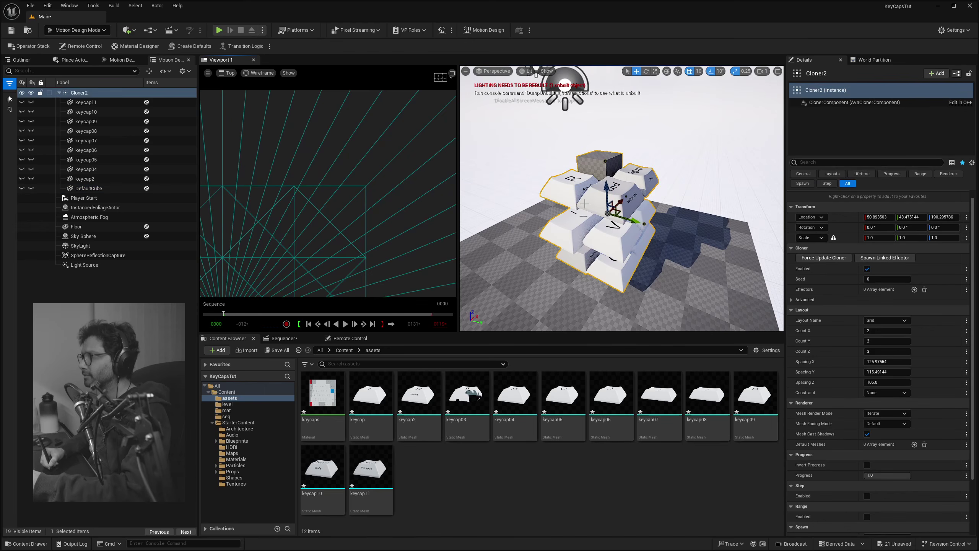
pyautogui.click(85, 169)
pyautogui.click(89, 188)
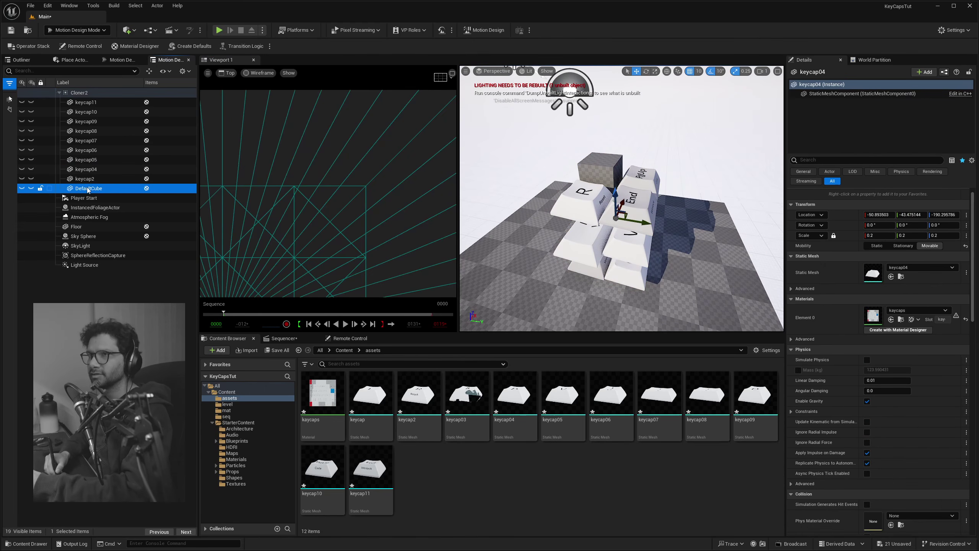
pyautogui.press('Delete')
pyautogui.click(523, 285)
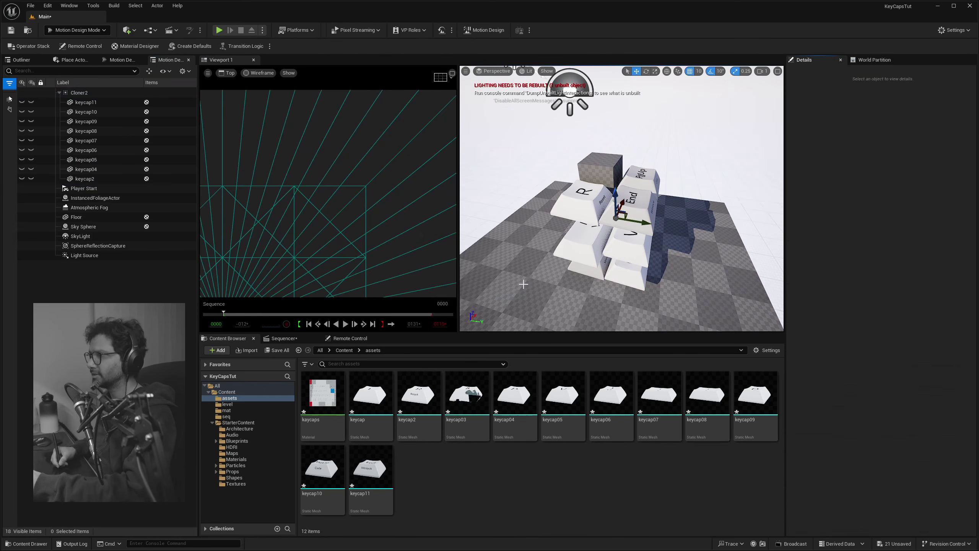
pyautogui.keyDown('alt'); pyautogui.moveTo(524, 284); pyautogui.dragTo(453, 253); pyautogui.keyUp('alt')
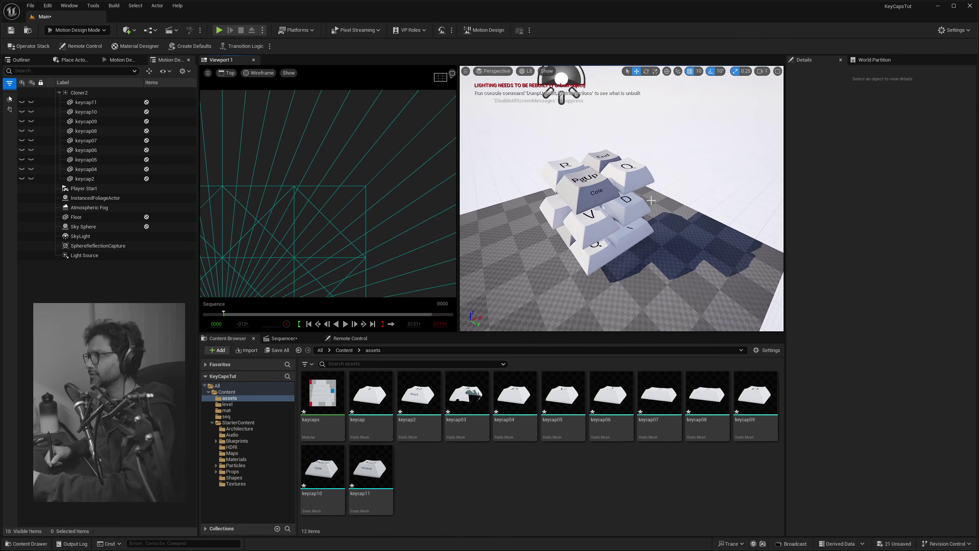
# Set the Cloner's grid Count Z to 2.
pyautogui.click(98, 92)
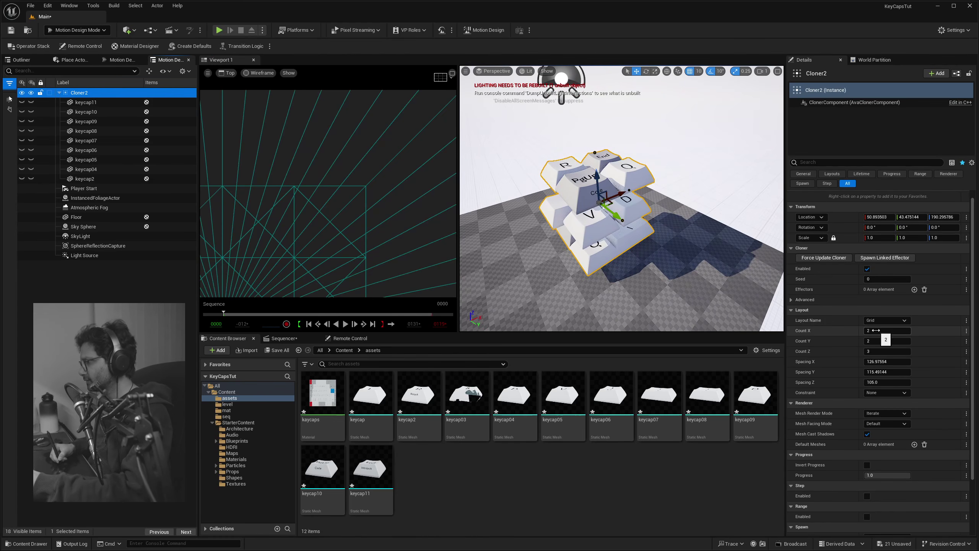
pyautogui.click(881, 352)
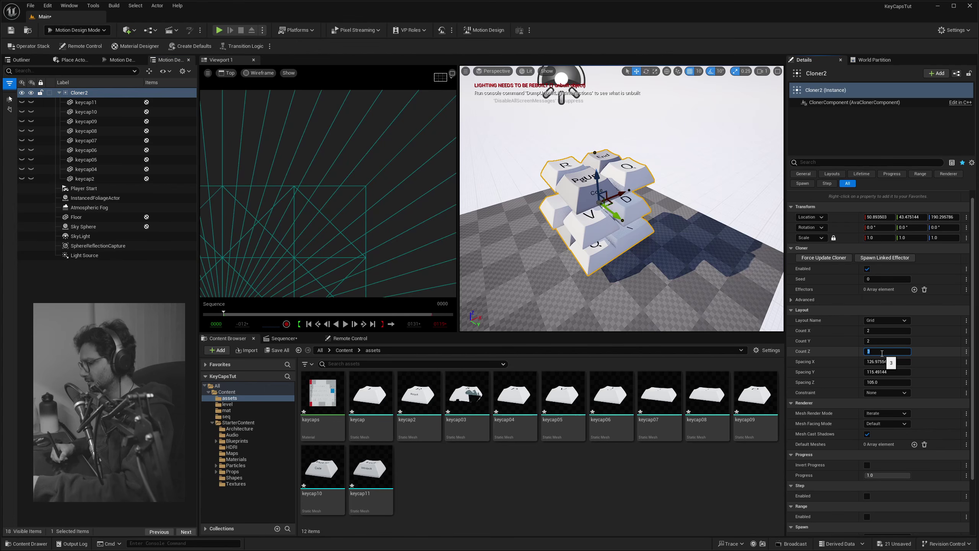
pyautogui.write('2')
pyautogui.press('Return')
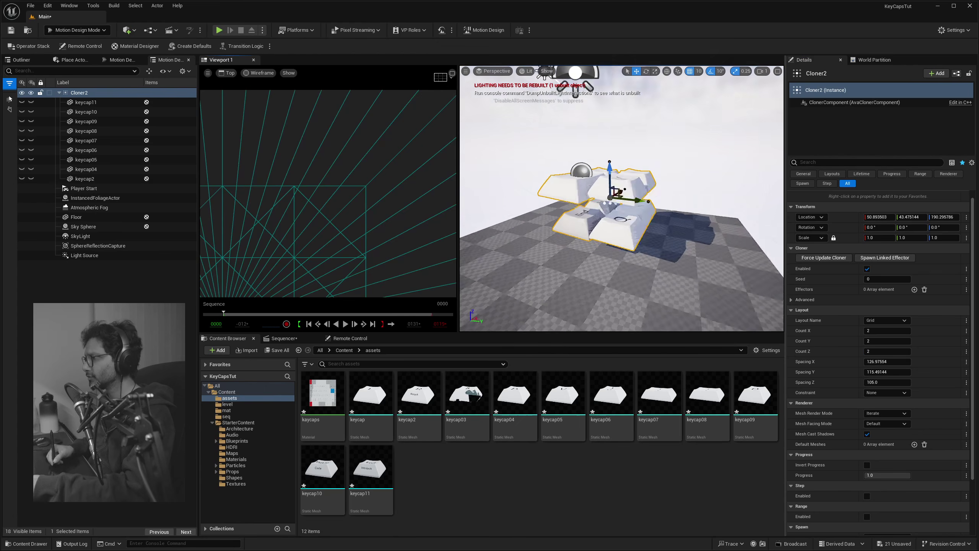
# Set the Cloner's grid Count X and Count Y to 30 each.
pyautogui.click(896, 332)
pyautogui.write('30')
pyautogui.press('Return')
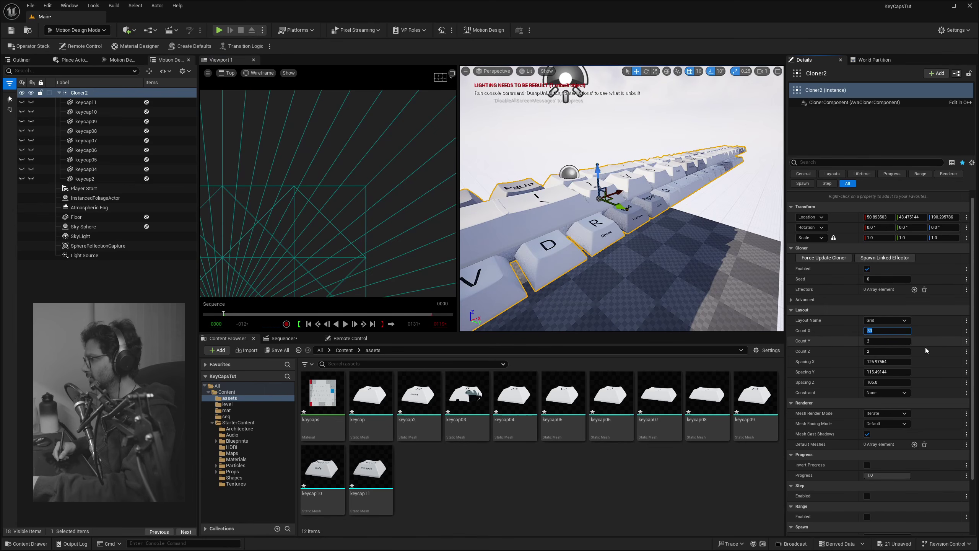
pyautogui.click(890, 337)
pyautogui.write('30')
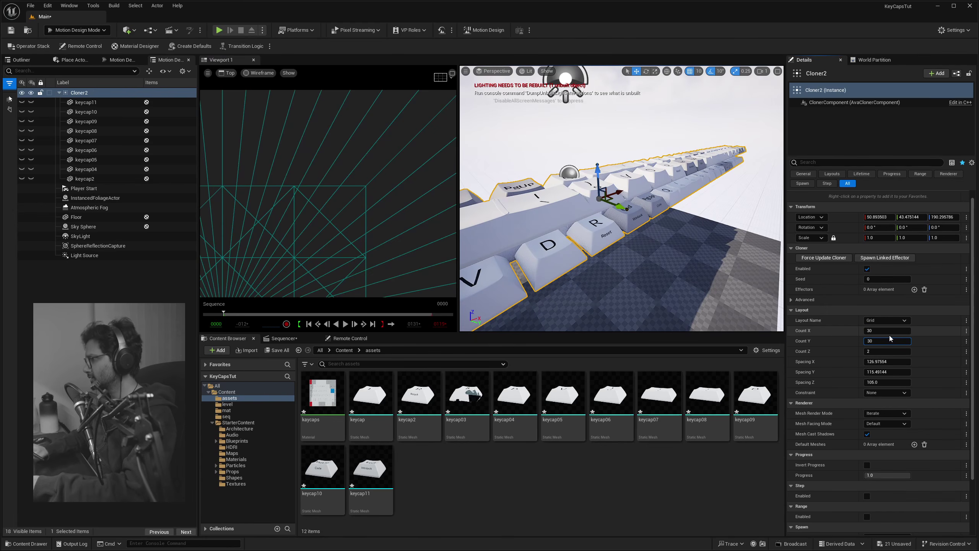
pyautogui.press('Return')
pyautogui.moveTo(621, 201); pyautogui.dragTo(638, 189, button='right')
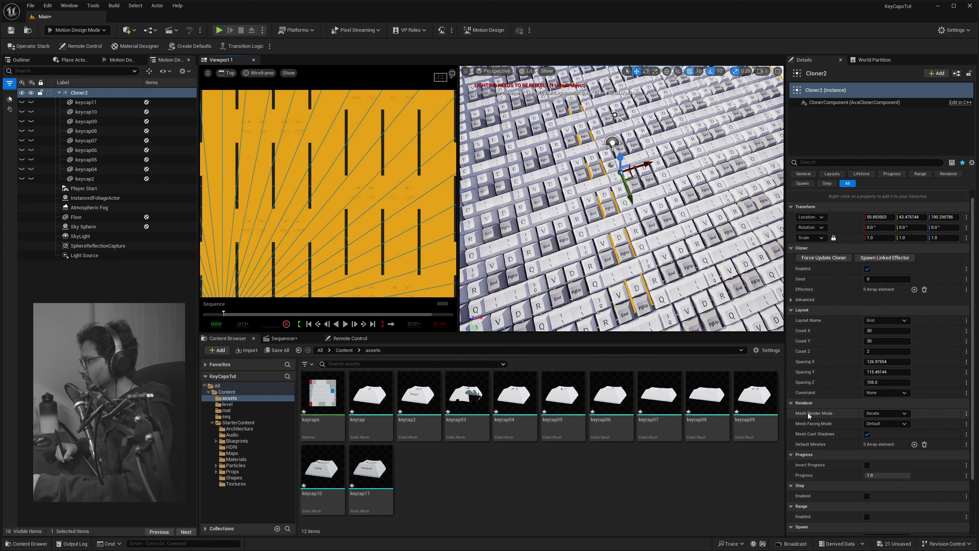
# Set the Cloner's Mesh Render Mode to Random so the keycap meshes are mixed across the grid.
pyautogui.click(882, 414)
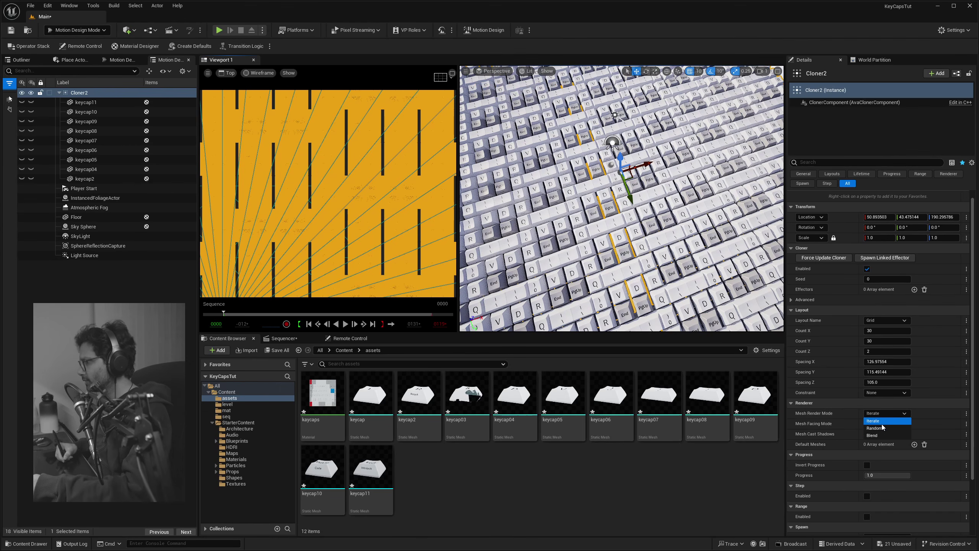
pyautogui.click(882, 428)
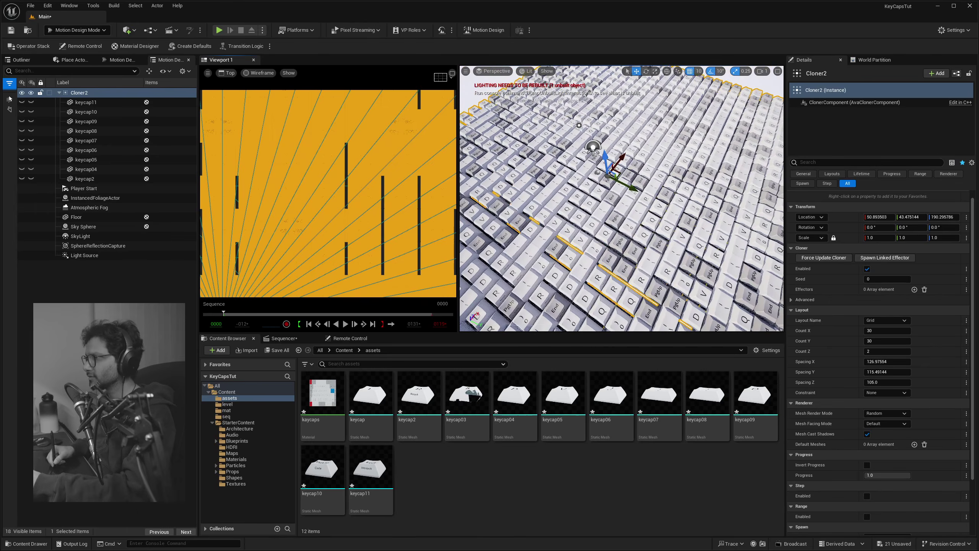
pyautogui.scroll(5, 622, 199)
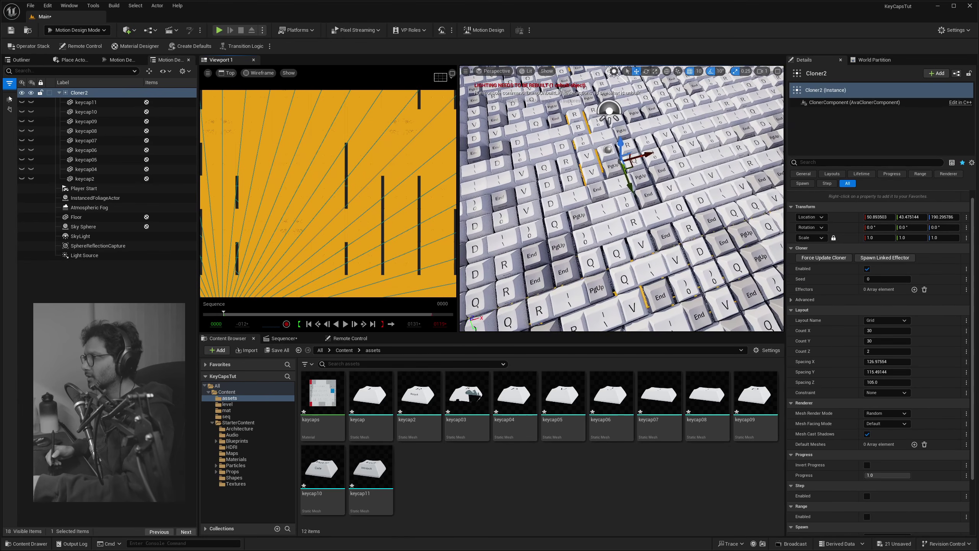
pyautogui.scroll(5, 622, 198)
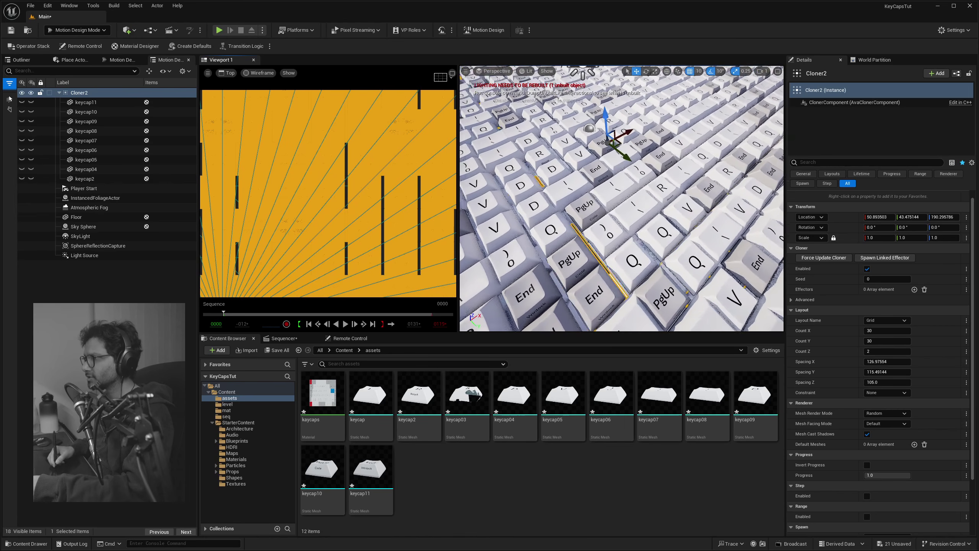
pyautogui.scroll(2, 621, 198)
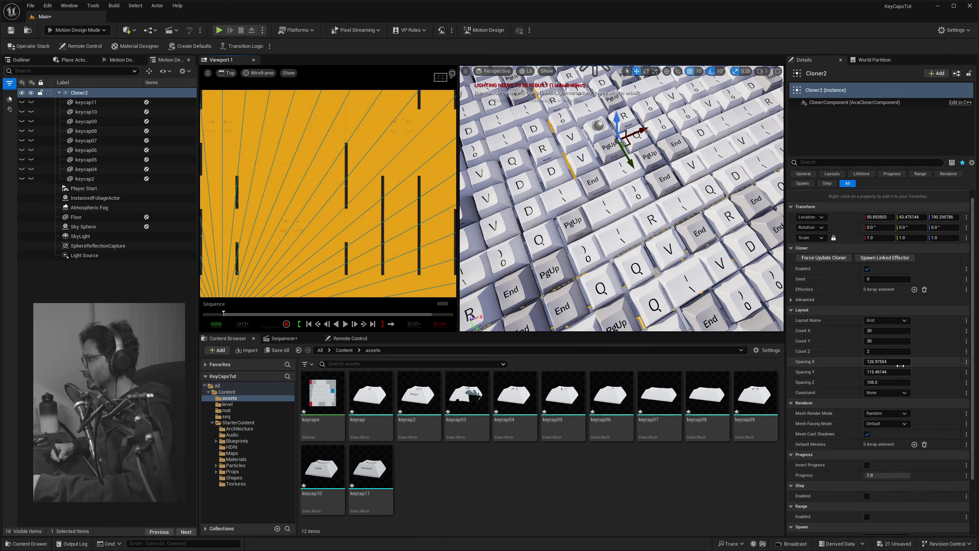
# Widen the Cloner's grid spacing to about 136 on X and about 125 on Y.
pyautogui.moveTo(878, 361); pyautogui.dragTo(910, 361)
pyautogui.scroll(-3, 621, 198)
pyautogui.scroll(-10, 712, 122)
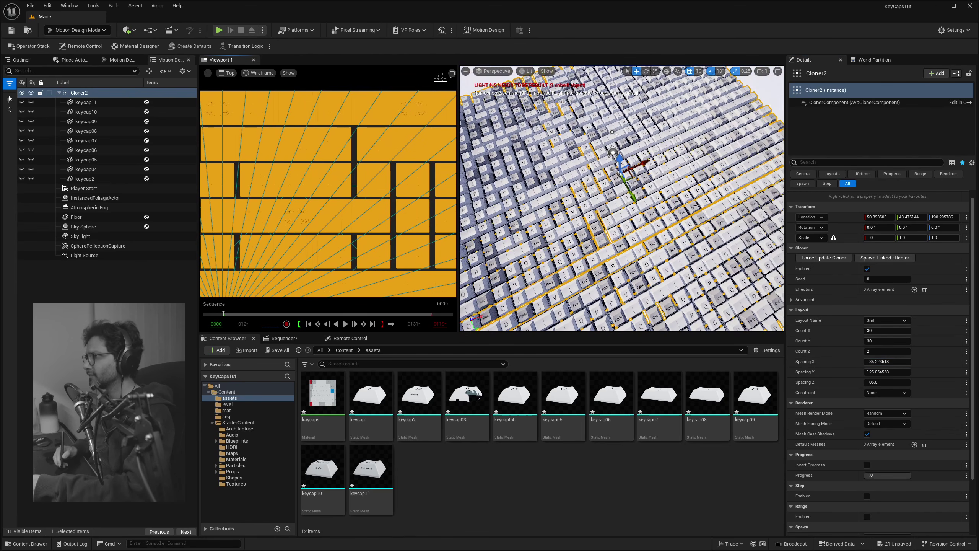
pyautogui.click(713, 122)
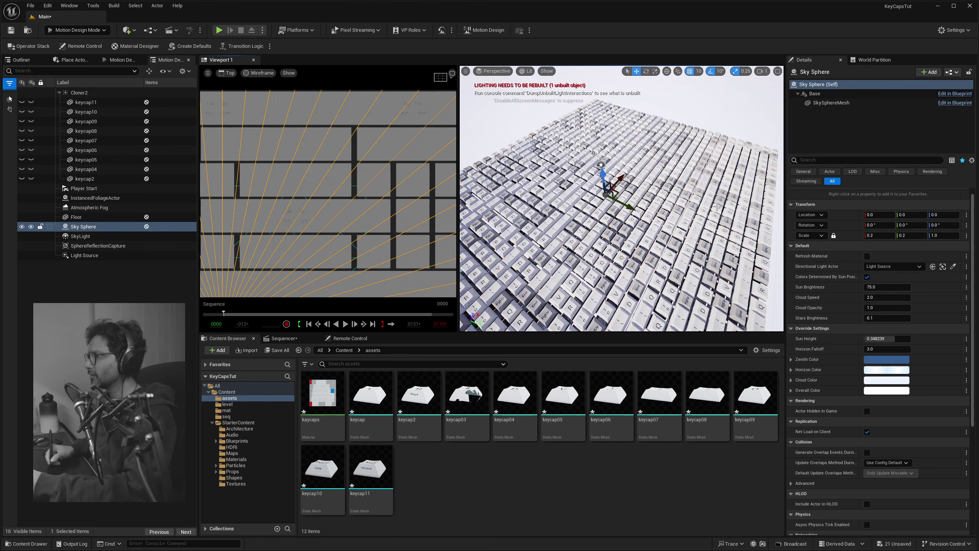
pyautogui.scroll(5, 712, 121)
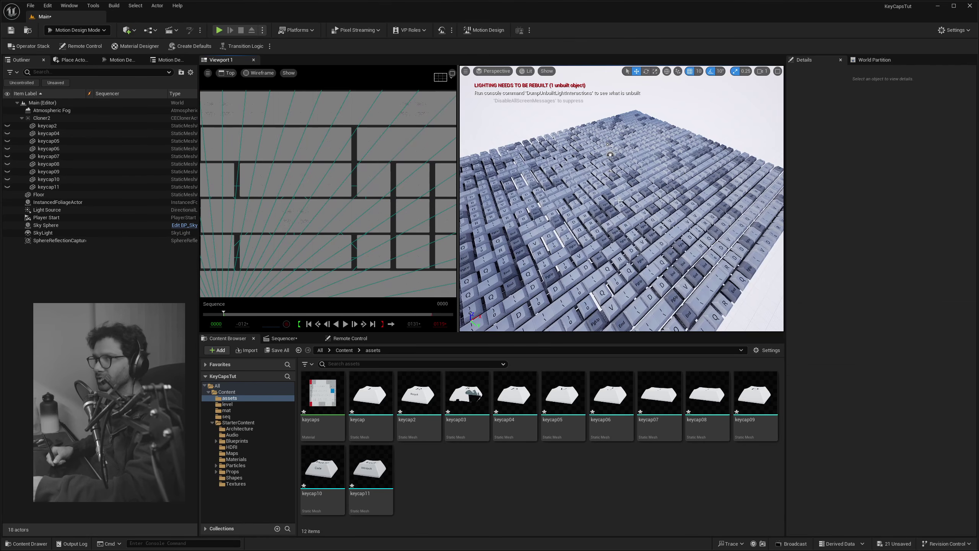
# Spawn a linked effector from Cloner2 and select it for editing.
pyautogui.click(49, 118)
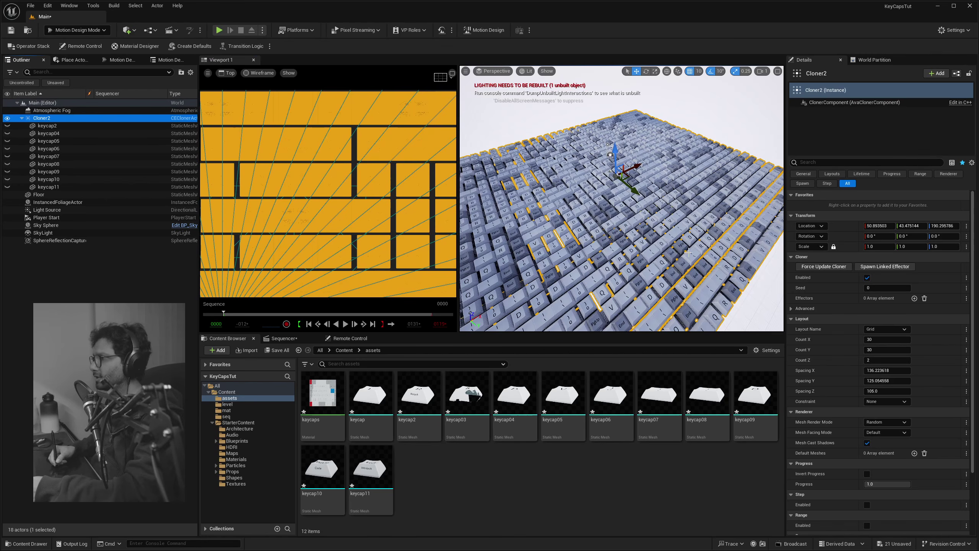
pyautogui.click(885, 267)
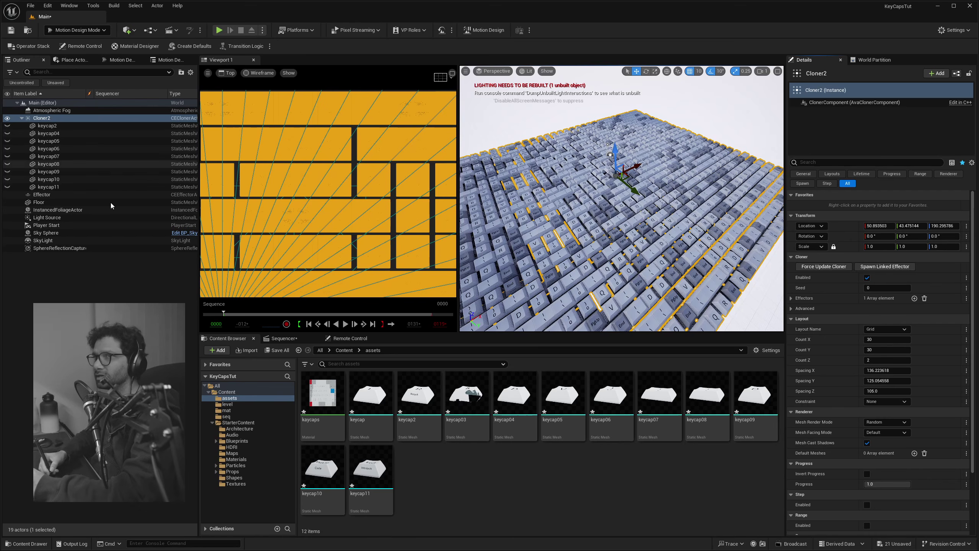
pyautogui.click(52, 195)
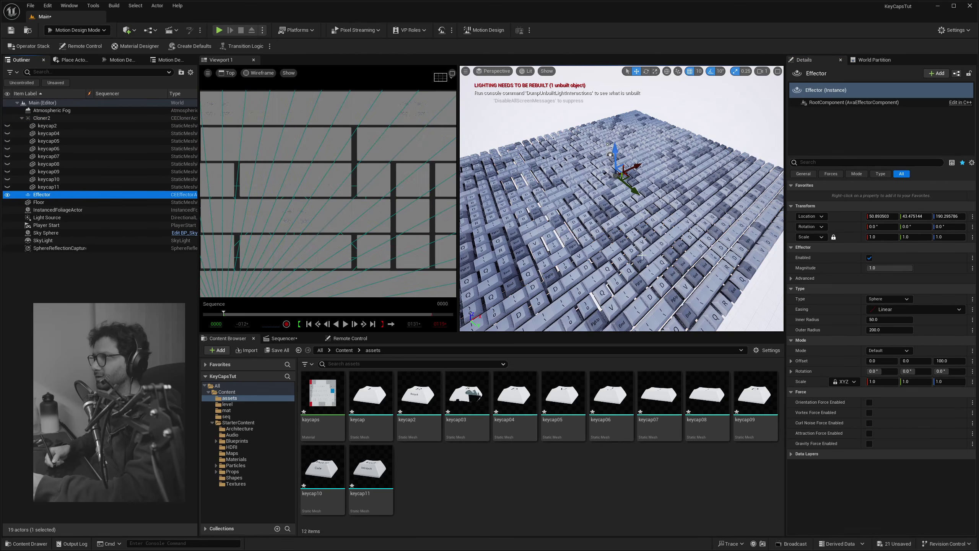
# Set the effector's Type to Unbound and its Mode to Noise Field.
pyautogui.keyDown('alt'); pyautogui.moveTo(627, 216); pyautogui.dragTo(652, 233); pyautogui.keyUp('alt')
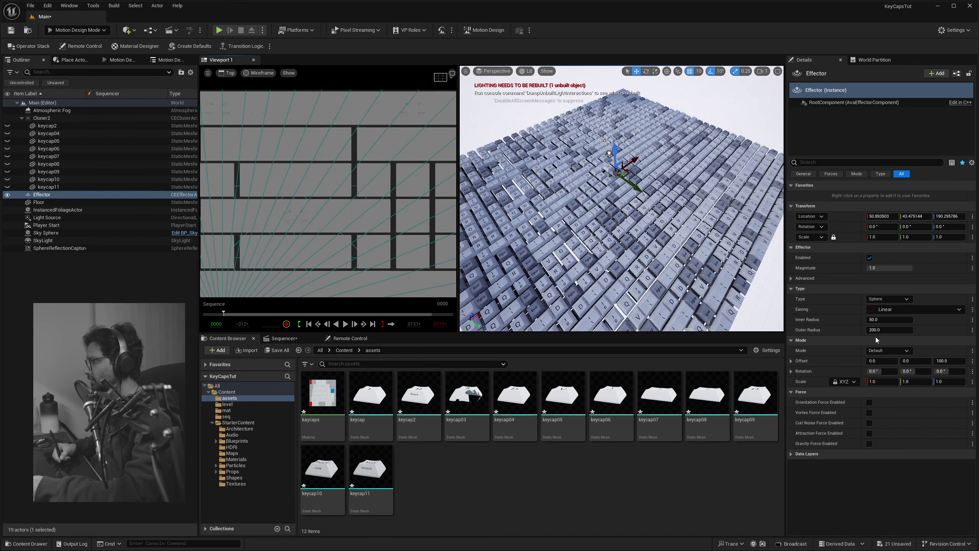
pyautogui.click(883, 300)
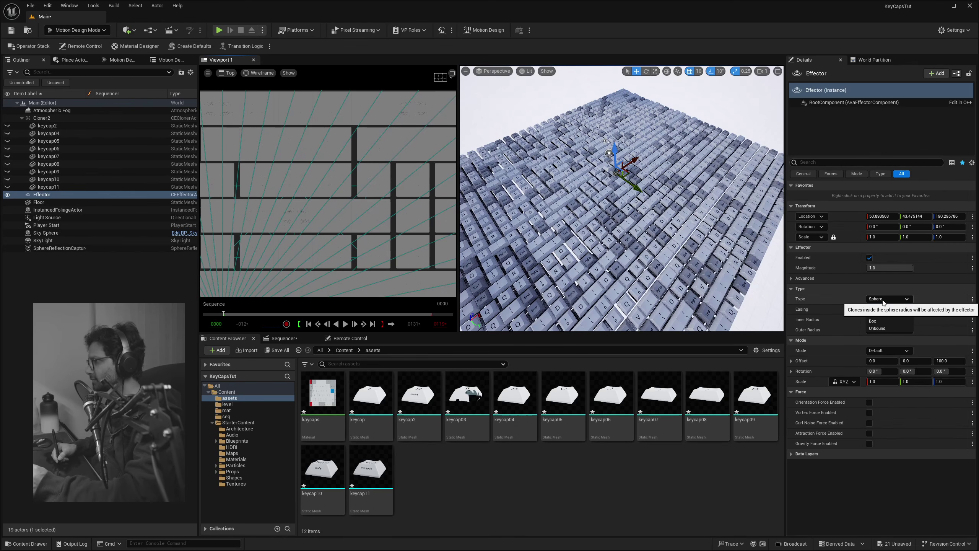
pyautogui.click(883, 328)
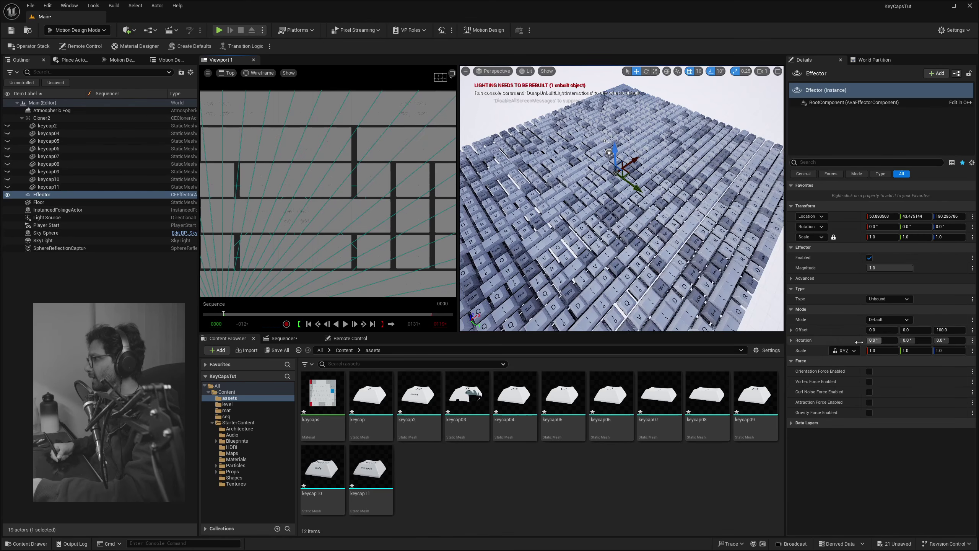
pyautogui.click(888, 320)
pyautogui.click(882, 338)
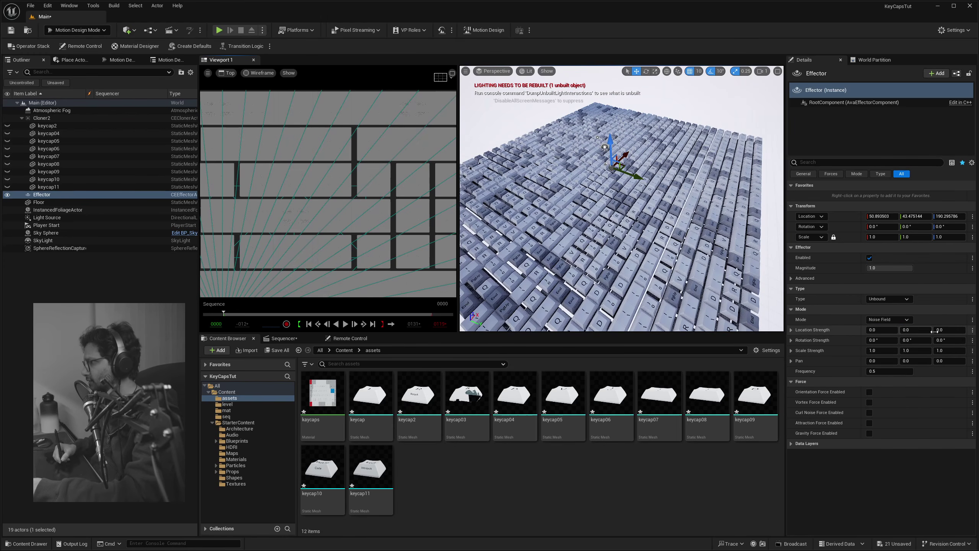
# Set the effector's Location Strength Z to 50 to form waves in the keycap field.
pyautogui.click(952, 330)
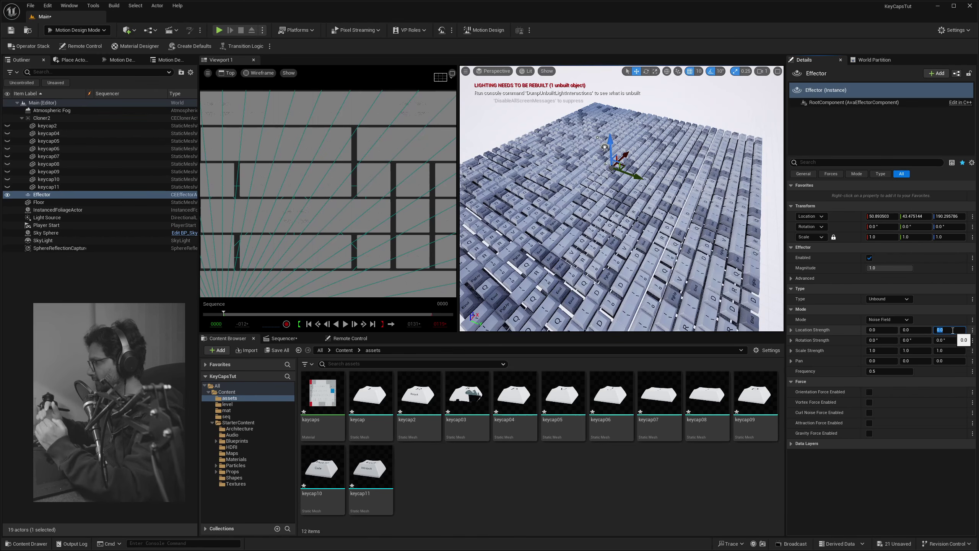
pyautogui.write('10')
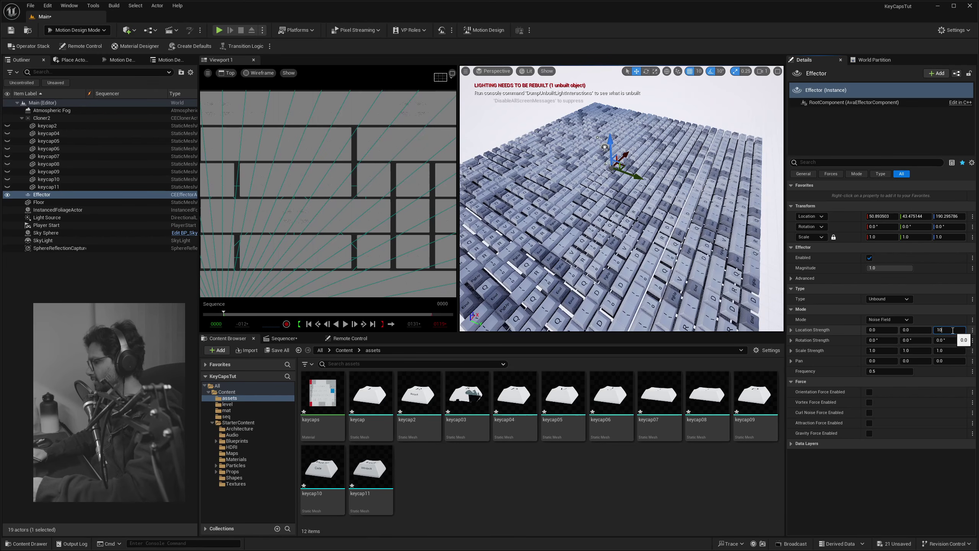
pyautogui.press('Return')
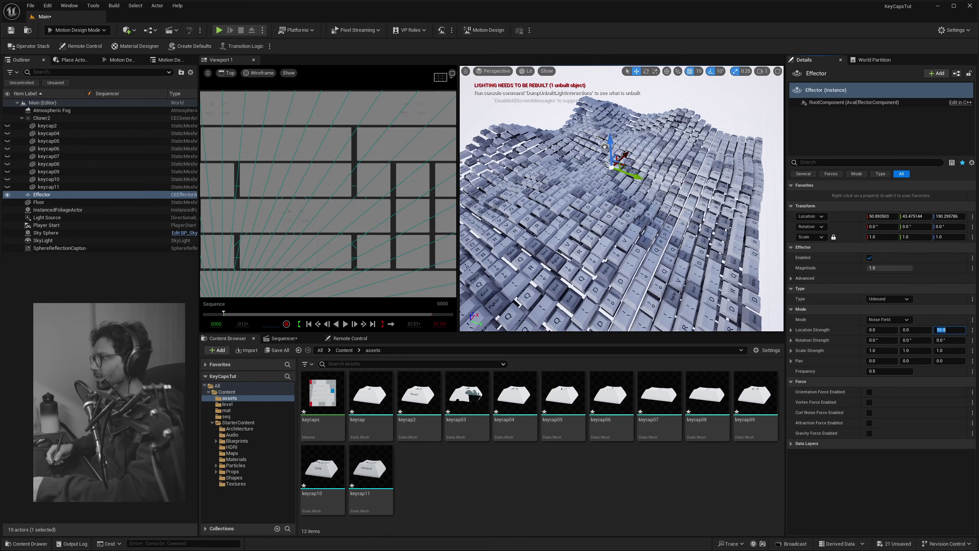
pyautogui.moveTo(627, 210); pyautogui.dragTo(627, 211, button='right')
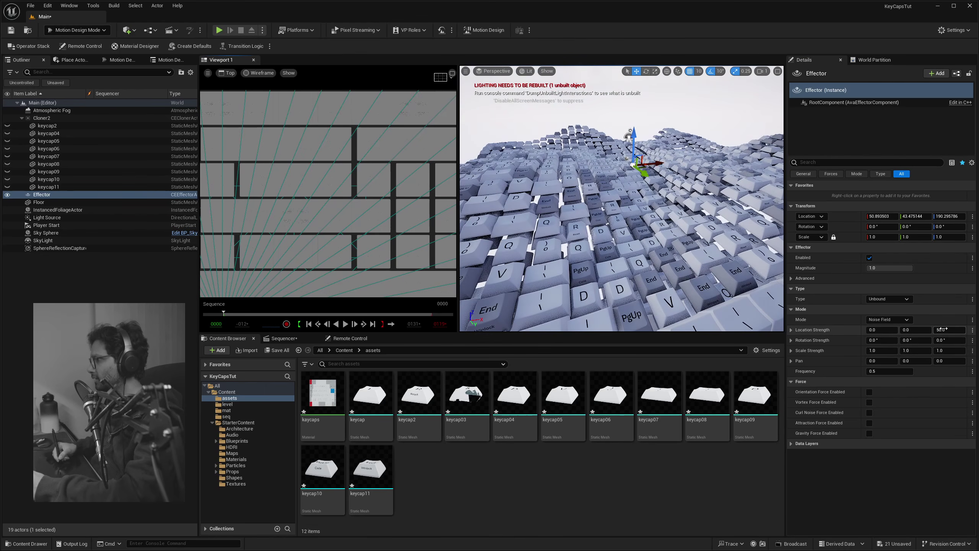
# Try a Location Strength Z of 100 on the effector, and return it to 50.
pyautogui.moveTo(950, 330)
pyautogui.mouseDown()
pyautogui.moveTo(929, 329)
pyautogui.moveTo(943, 329)
pyautogui.mouseUp()
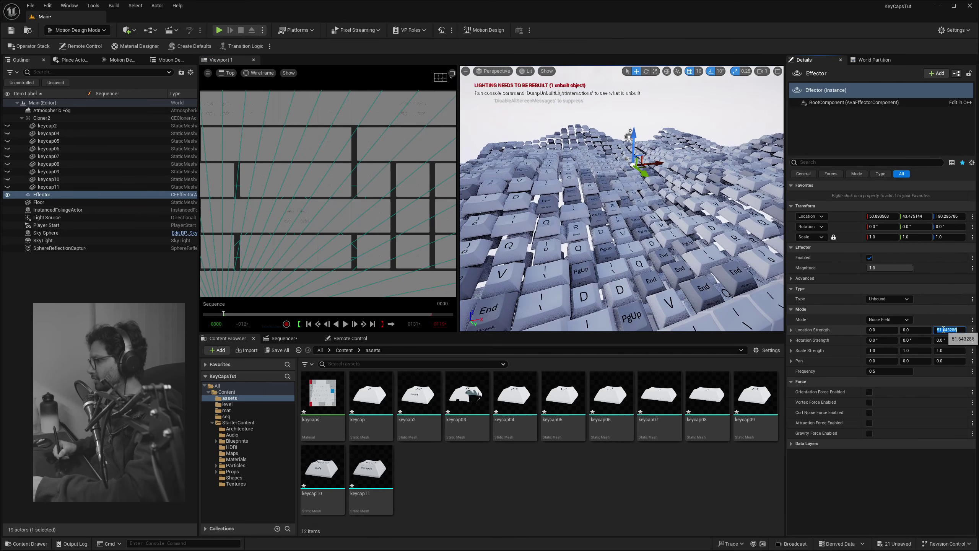
pyautogui.write('100')
pyautogui.press('Return')
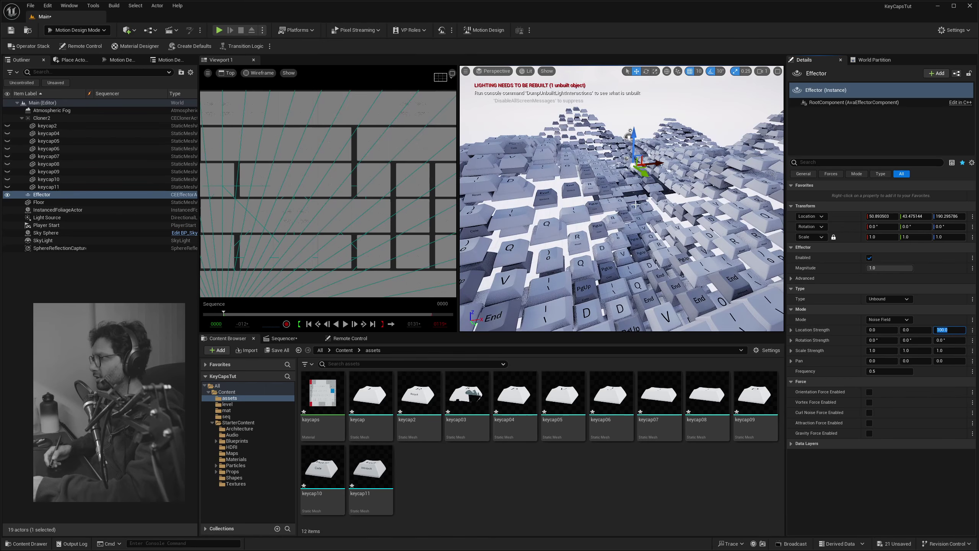
pyautogui.moveTo(628, 211); pyautogui.dragTo(628, 211, button='right')
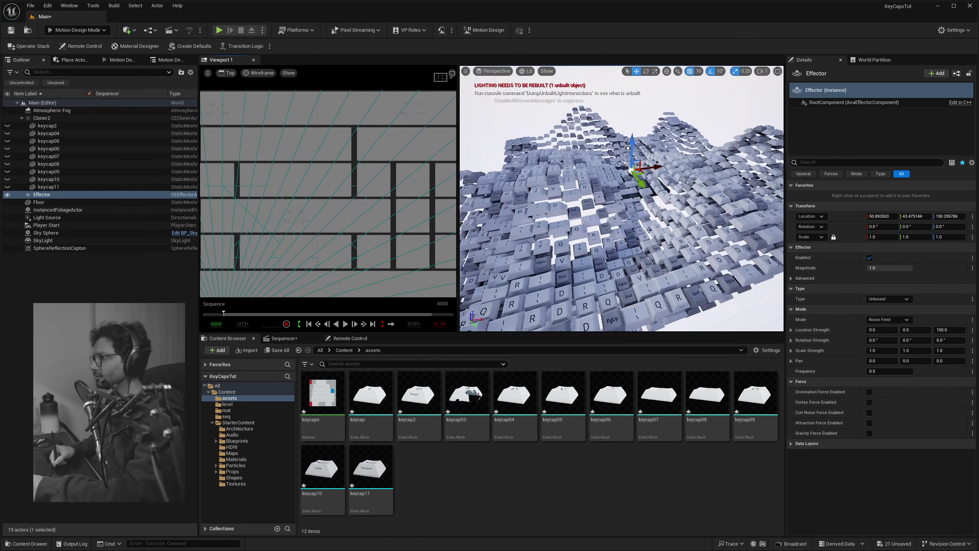
pyautogui.click(952, 328)
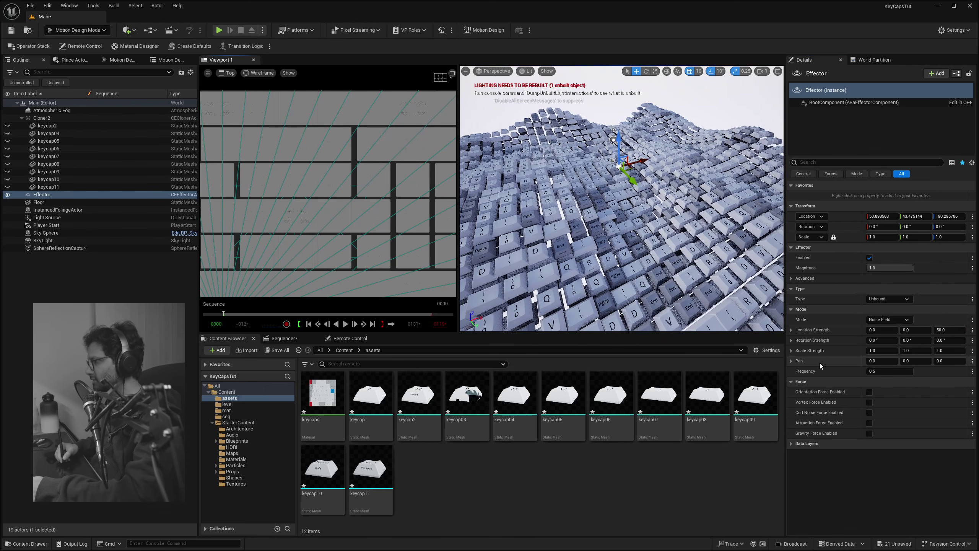
# Set the effector's noise Pan to 1 on X, Y and Z and inspect the moving keycap waves.
pyautogui.click(884, 361)
pyautogui.write('1')
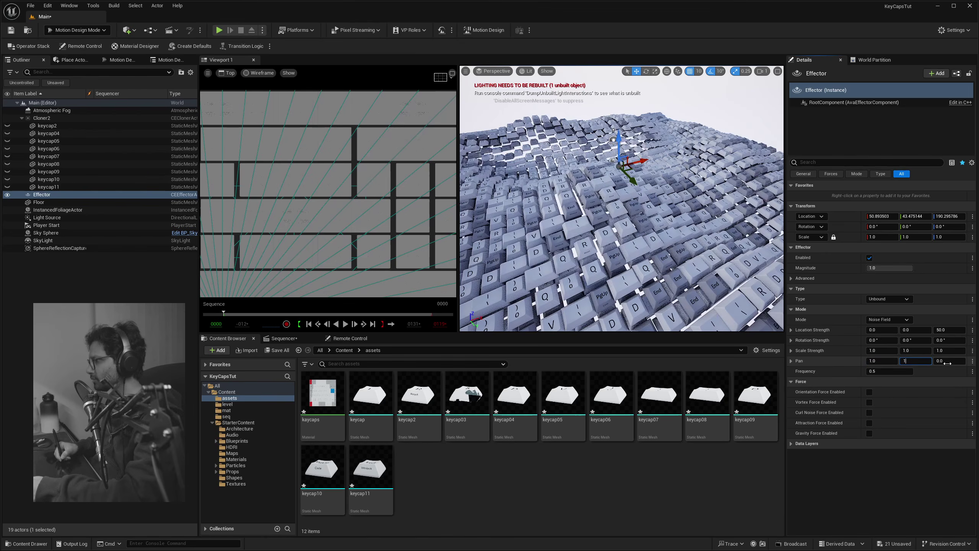
pyautogui.click(689, 239)
pyautogui.moveTo(690, 239); pyautogui.dragTo(690, 270, button='right')
pyautogui.click(53, 118)
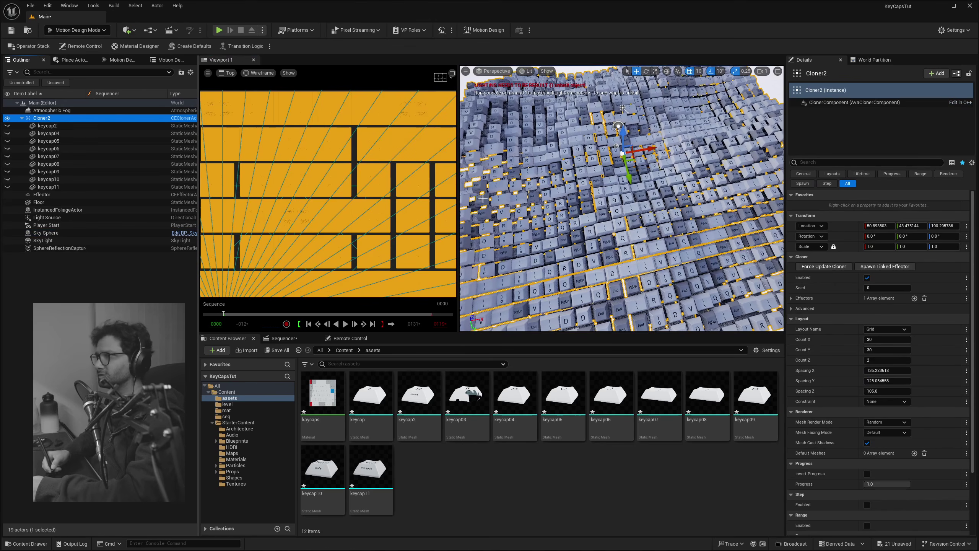
pyautogui.press('f')
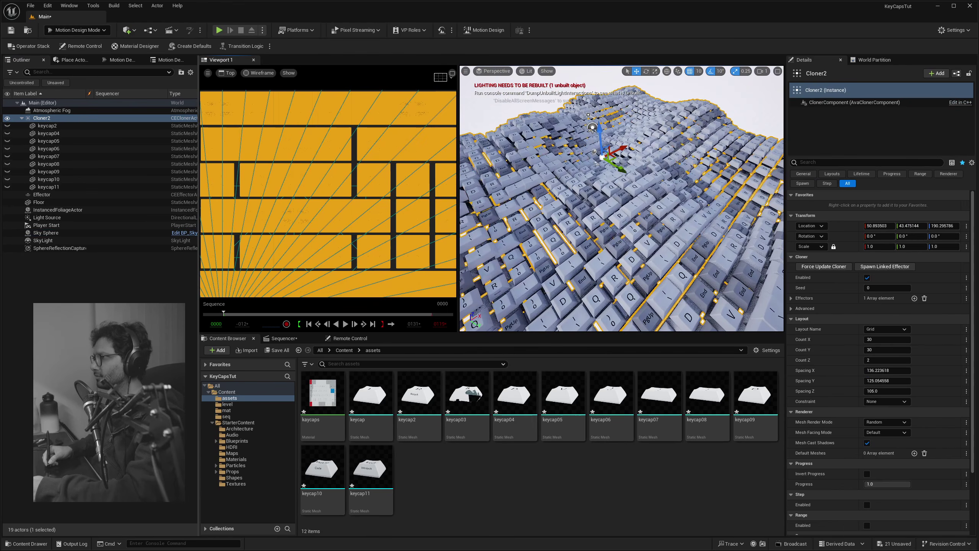
pyautogui.click(680, 189)
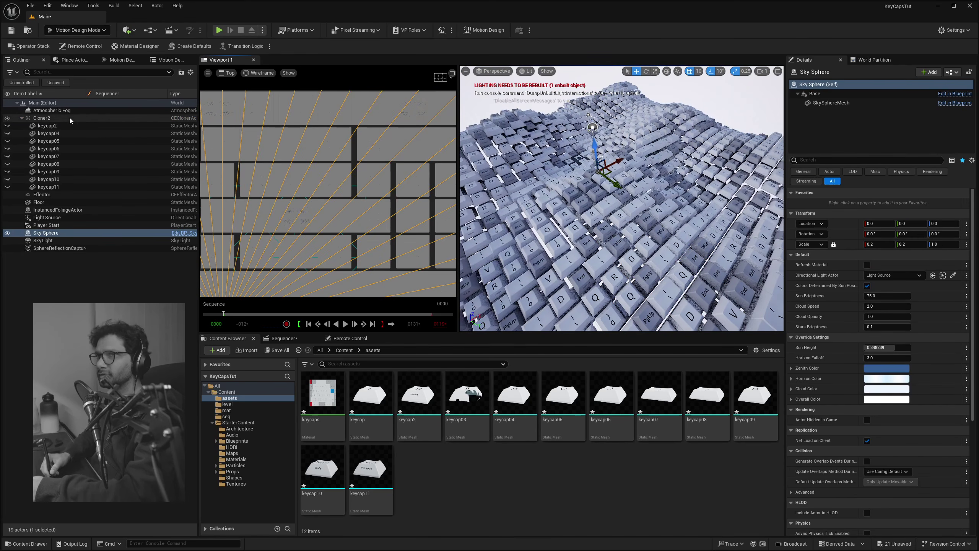
# Set the effector's Pan X to 10 to speed up the noise movement along X.
pyautogui.click(58, 118)
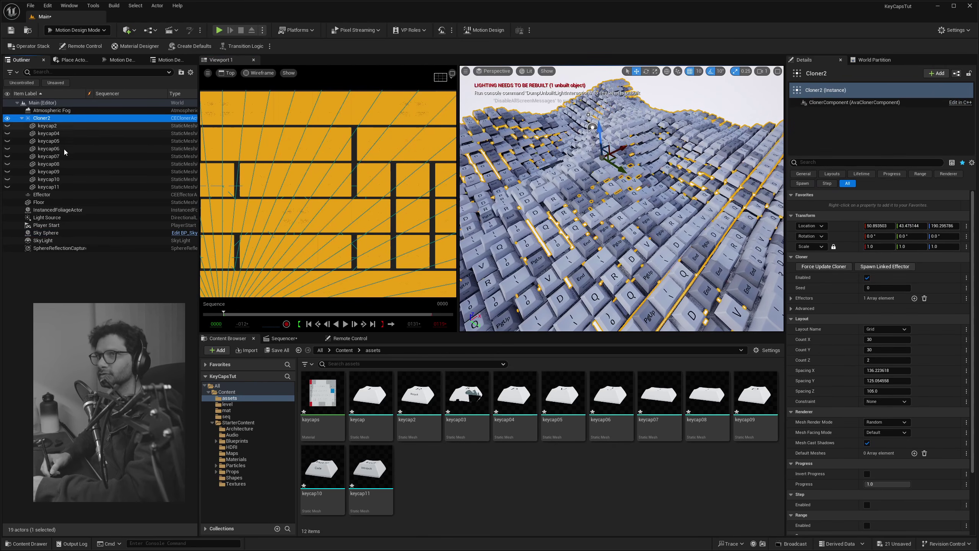
pyautogui.click(49, 187)
pyautogui.click(54, 195)
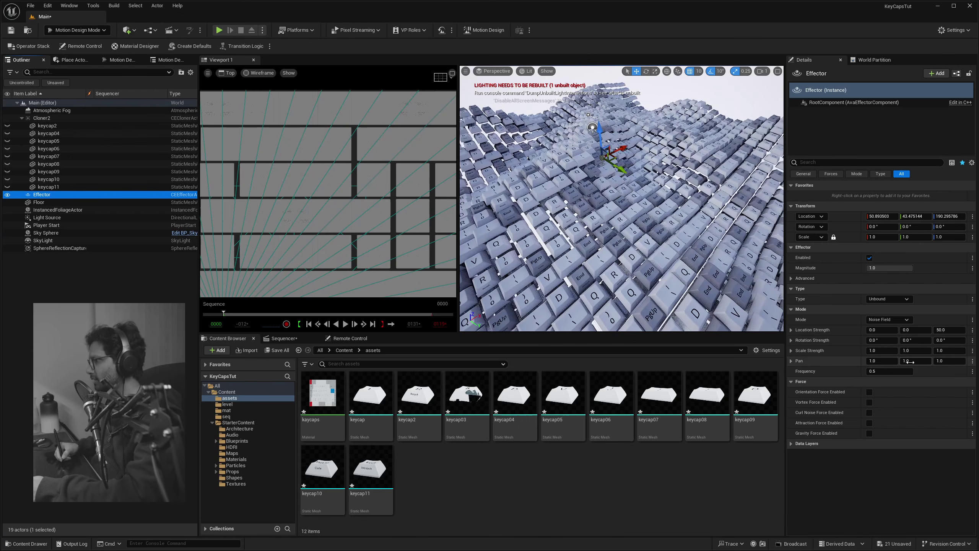
pyautogui.click(883, 361)
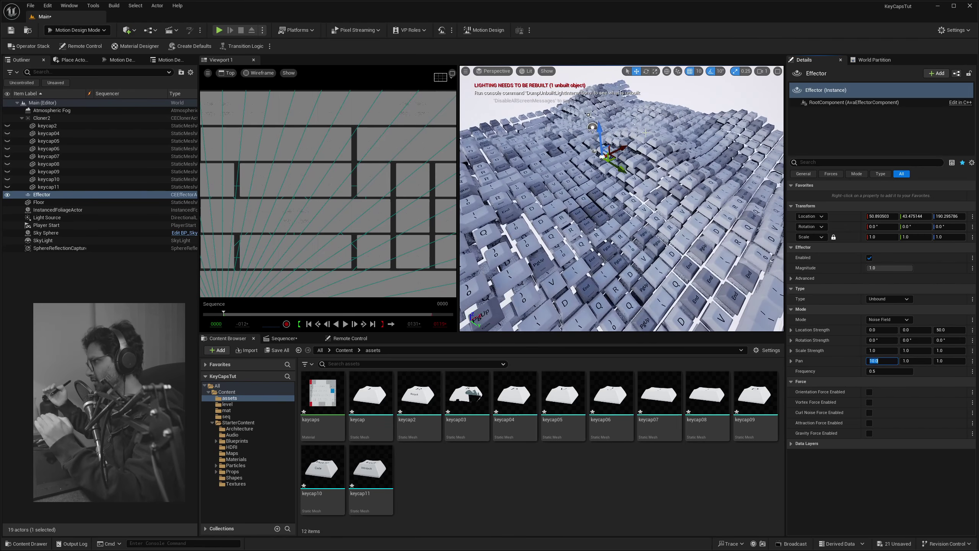
pyautogui.click(706, 212)
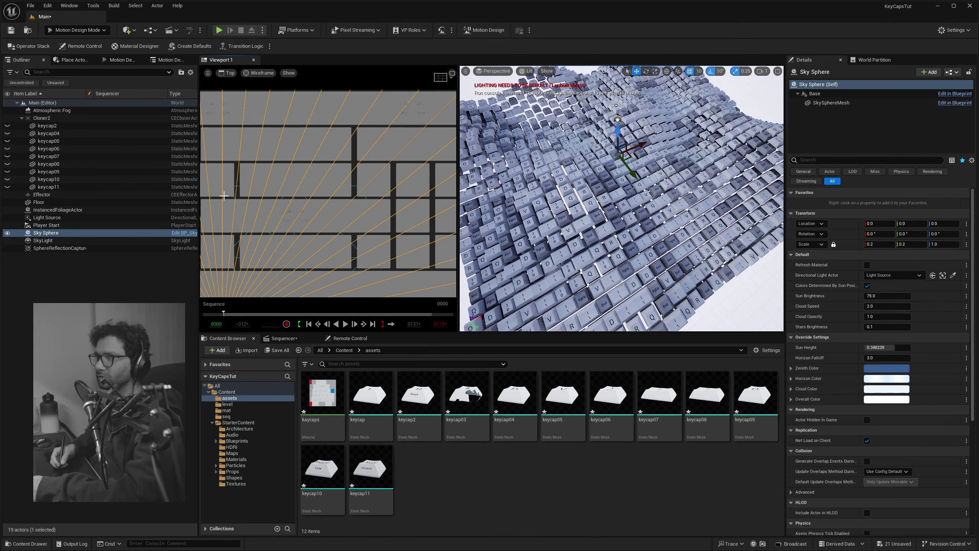
# Extend Cloner2's grid along X by trying a Count X of 40 and settling on 50.
pyautogui.click(51, 118)
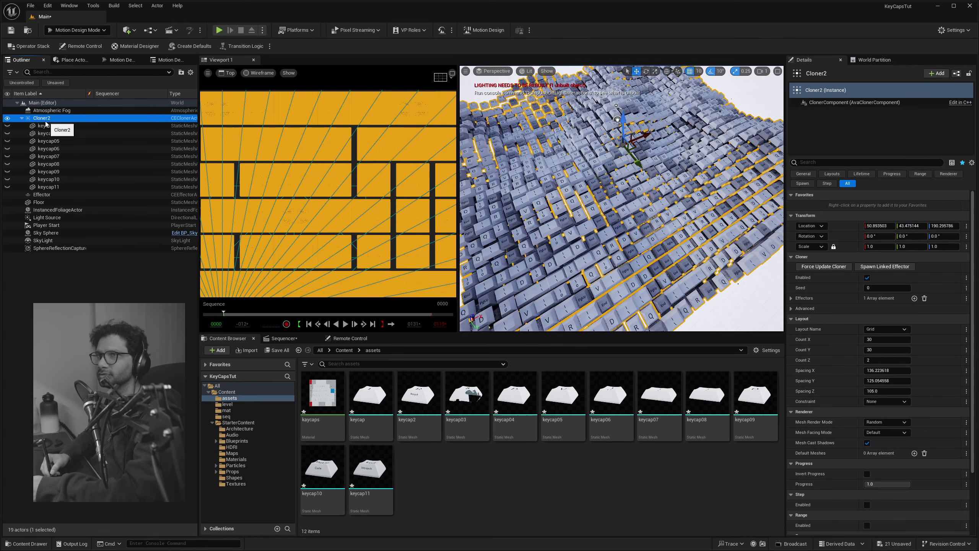
pyautogui.click(884, 339)
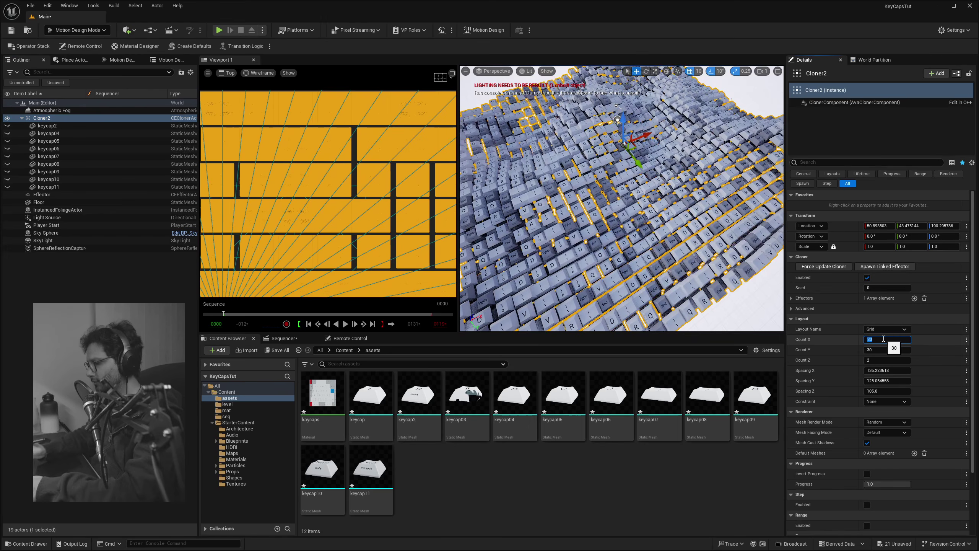
pyautogui.write('40')
pyautogui.press('Return')
pyautogui.click(884, 339)
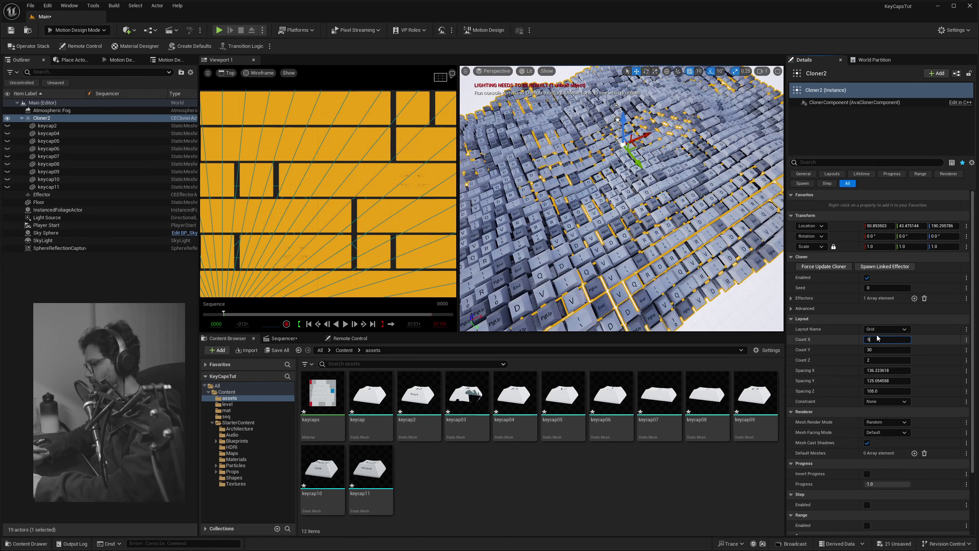
pyautogui.write('50')
pyautogui.press('Tab')
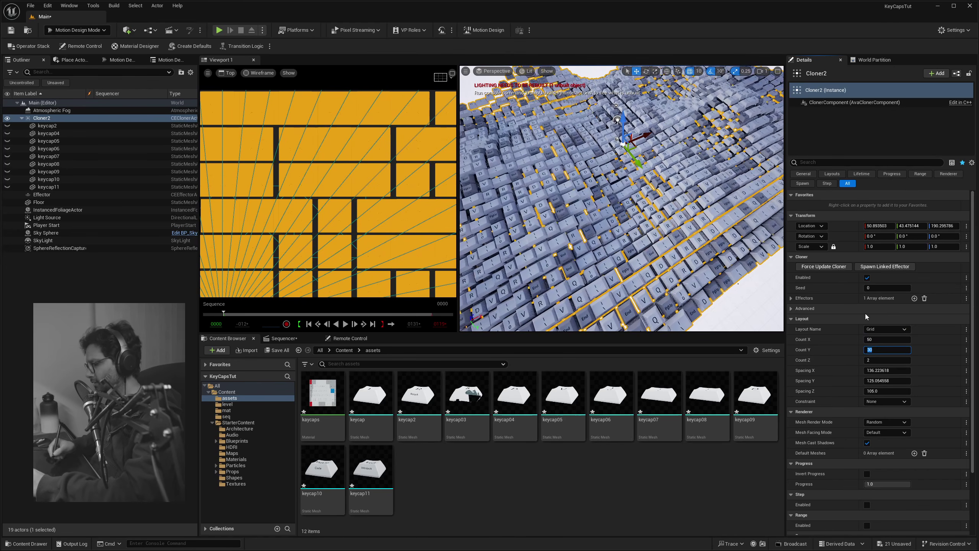
# Set Cloner2's Count Y to 50.
pyautogui.write('50')
pyautogui.press('Return')
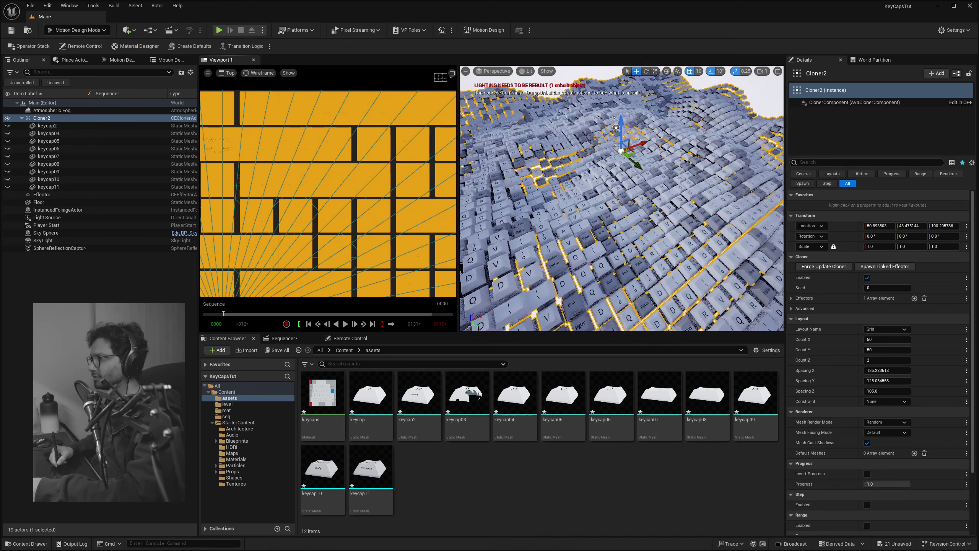
# Place a Cine Camera Actor above the keycap field and show its view in the wireframe viewport.
pyautogui.moveTo(458, 192); pyautogui.dragTo(421, 192)
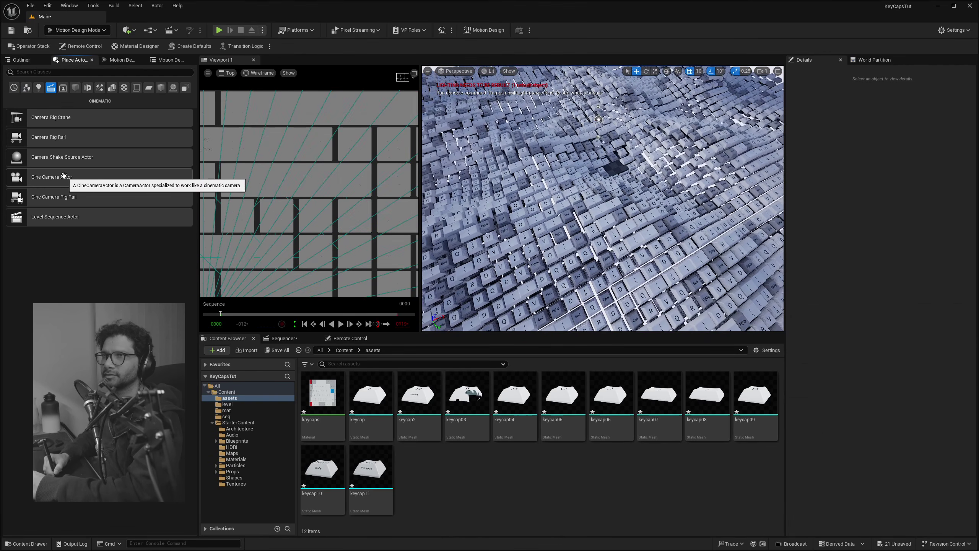
pyautogui.moveTo(65, 176); pyautogui.dragTo(625, 252)
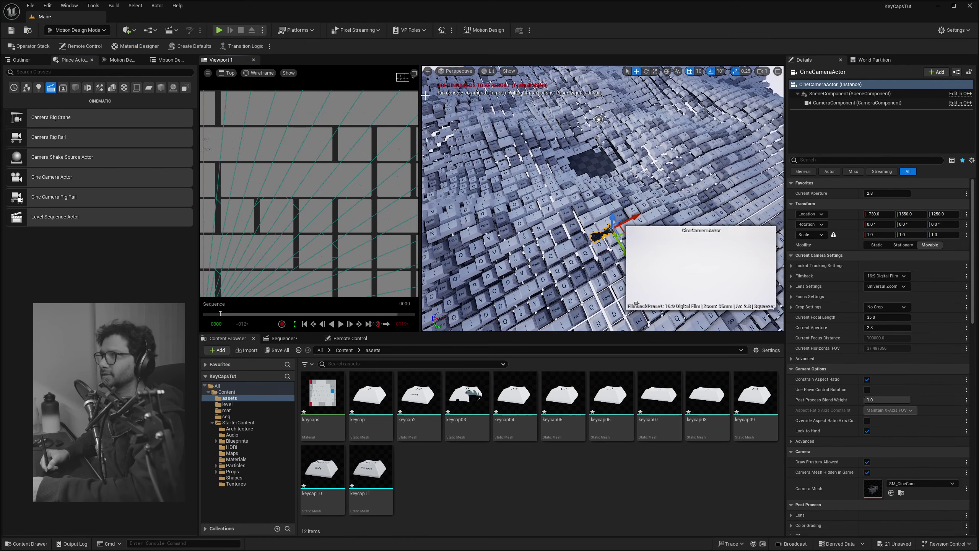
pyautogui.moveTo(419, 90); pyautogui.dragTo(506, 89)
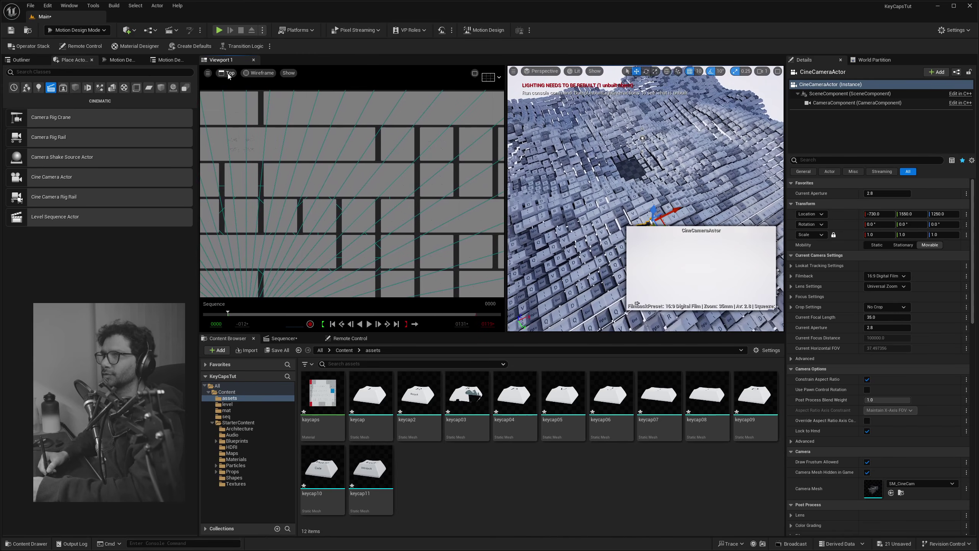
pyautogui.click(229, 72)
pyautogui.click(235, 167)
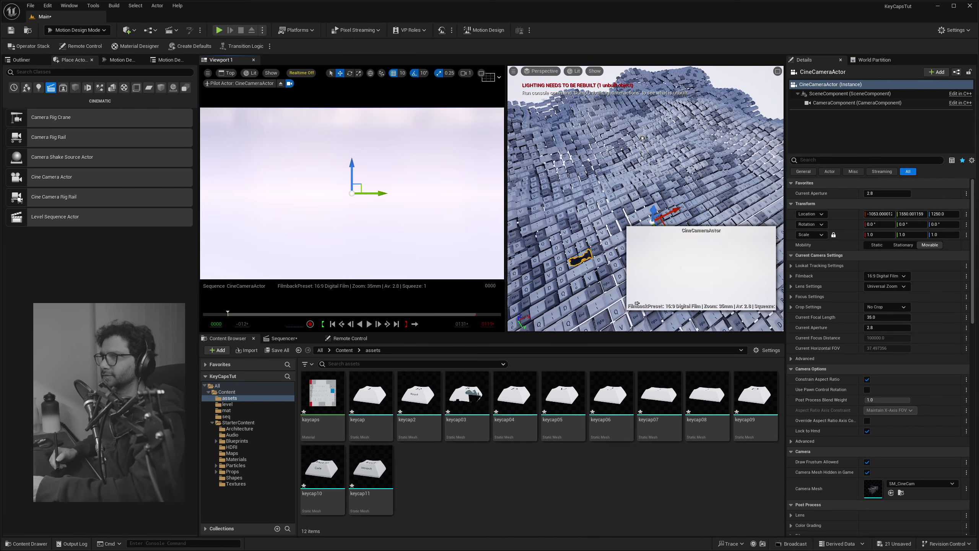
# Pilot the cine camera until it looks down over Cloner2's keycap field.
pyautogui.moveTo(349, 245)
pyautogui.mouseDown(button='right')
pyautogui.moveTo(349, 266)
pyautogui.moveTo(333, 250)
pyautogui.mouseUp(button='right')
pyautogui.press('s')
pyautogui.click(334, 249)
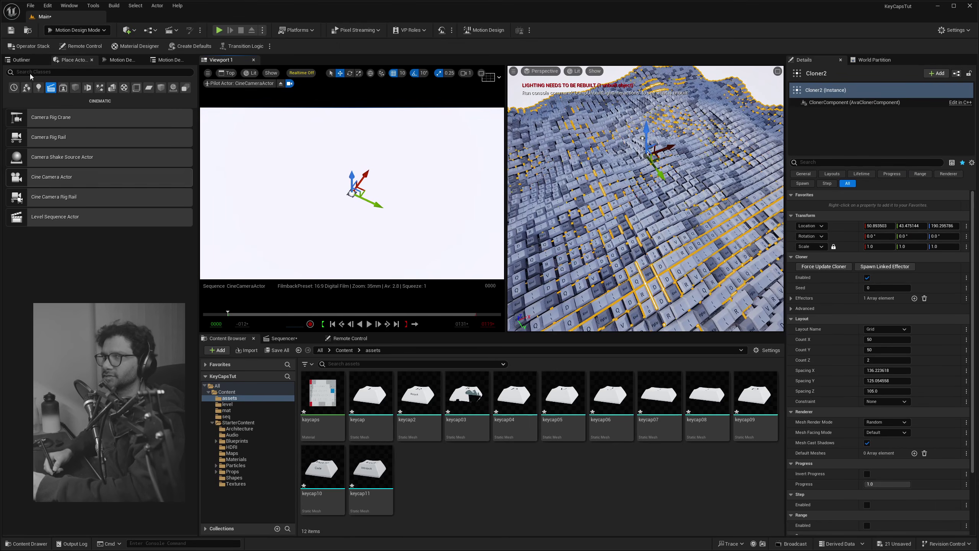
pyautogui.click(21, 60)
pyautogui.click(48, 141)
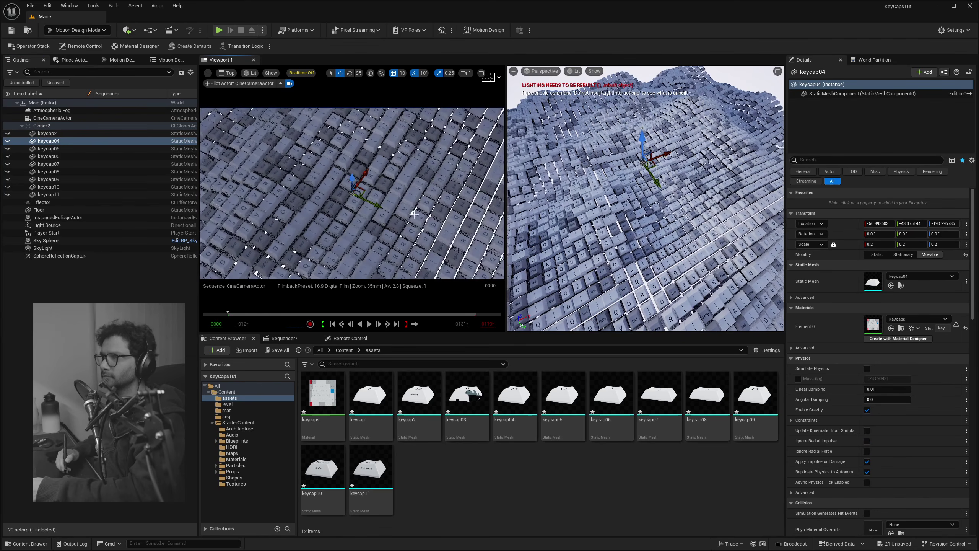
pyautogui.keyDown('alt'); pyautogui.moveTo(413, 214); pyautogui.dragTo(339, 237, button='right'); pyautogui.keyUp('alt')
# Set the CineCameraActor's Current Focal Length to 15 and move the camera closer to the keycaps.
pyautogui.click(68, 118)
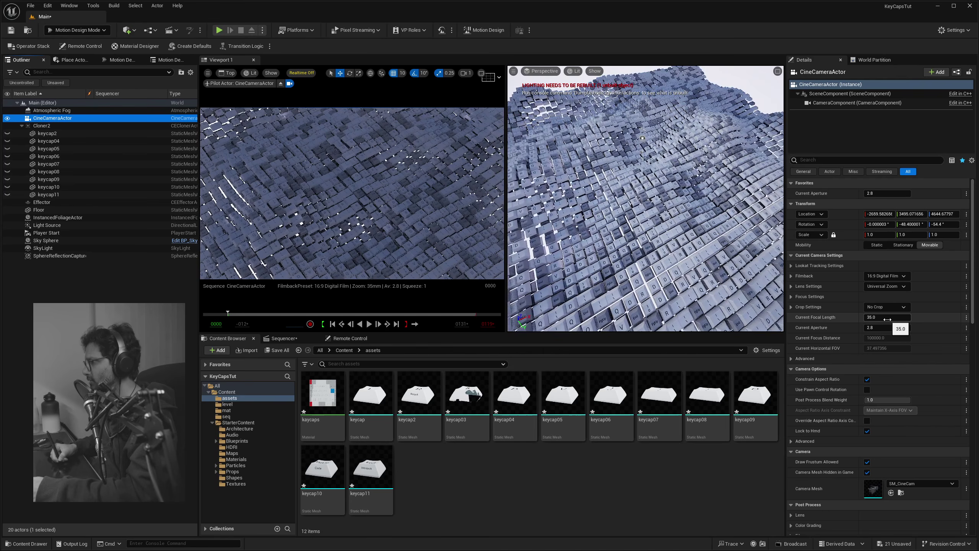
pyautogui.click(889, 317)
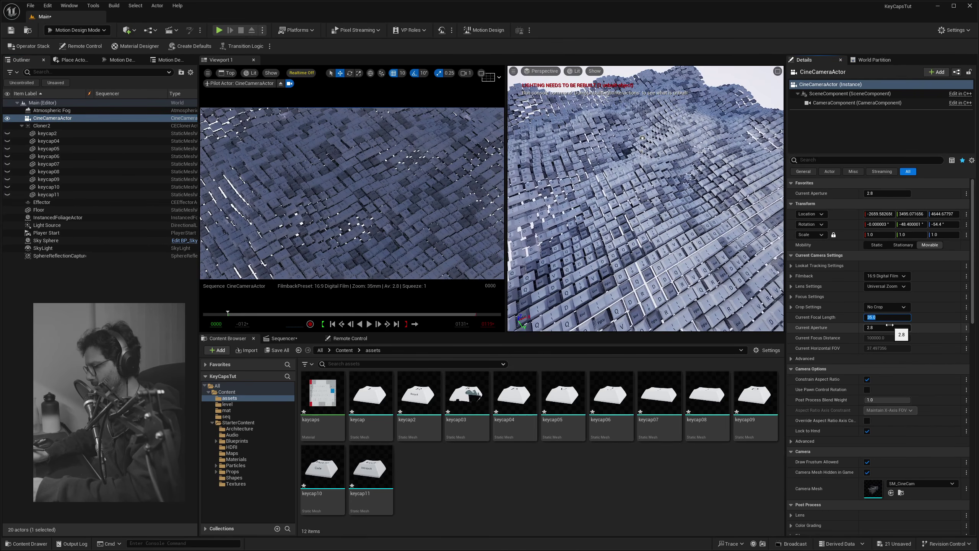
pyautogui.write('15')
pyautogui.press('Return')
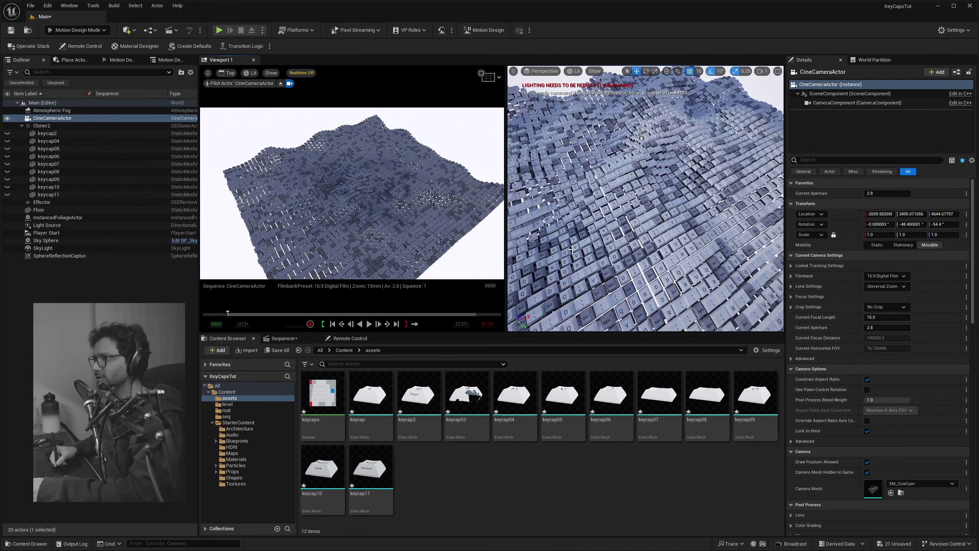
pyautogui.moveTo(606, 247); pyautogui.dragTo(655, 250, button='right')
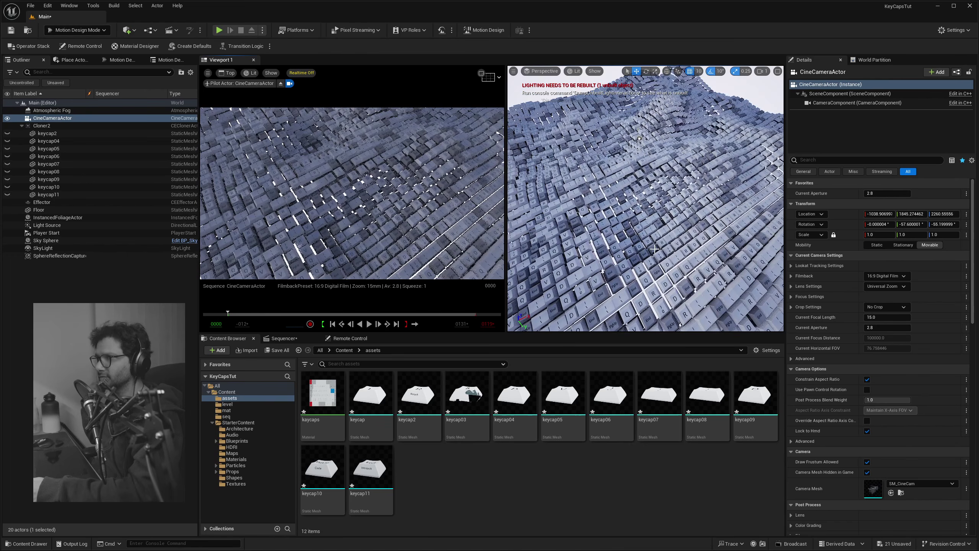
# Delete the Floor, InstancedFoliageActor, Light Source, Player Start, Sky Sphere, SkyLight, sphere reflection capture and Atmospheric Fog actors.
pyautogui.press('Delete')
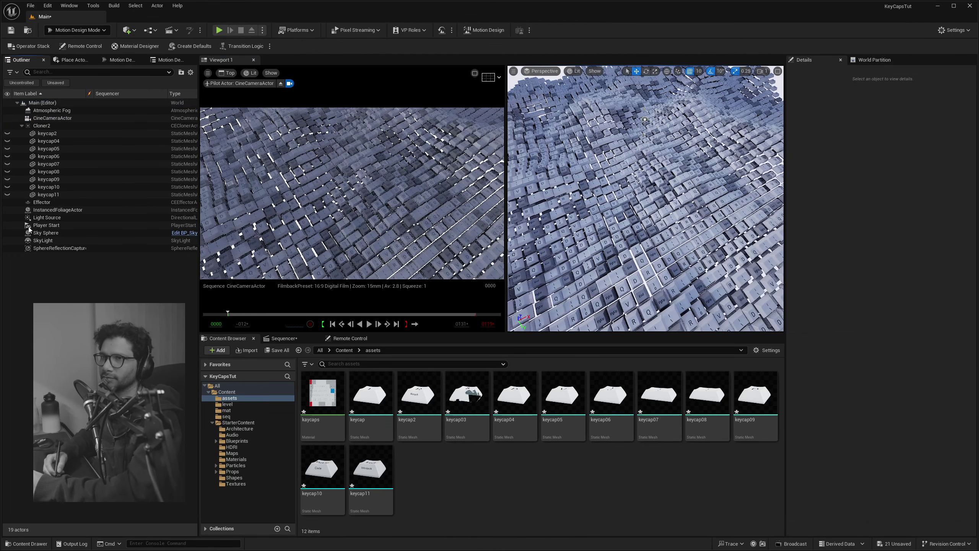
pyautogui.click(59, 249)
pyautogui.keyDown('shift'); pyautogui.click(60, 233); pyautogui.keyUp('shift')
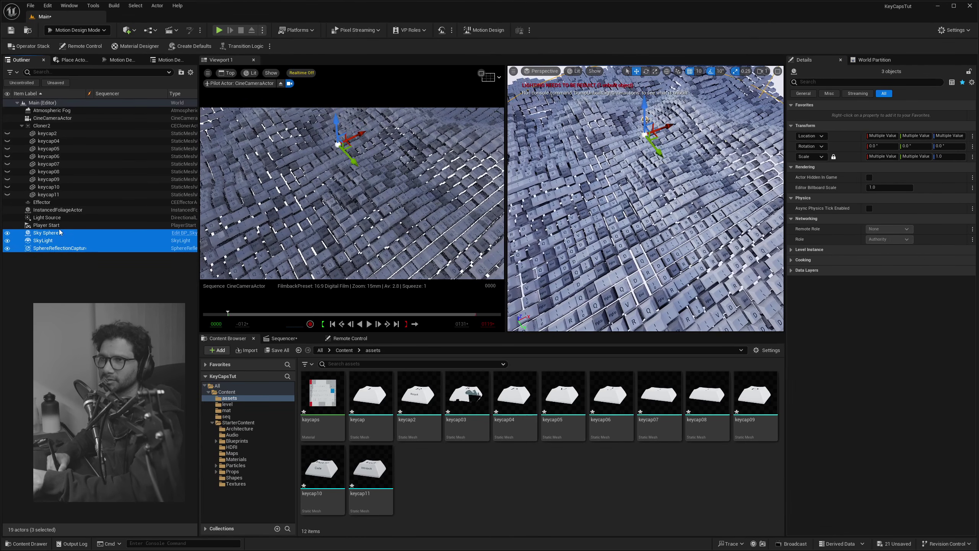
pyautogui.keyDown('shift'); pyautogui.click(48, 217); pyautogui.keyUp('shift')
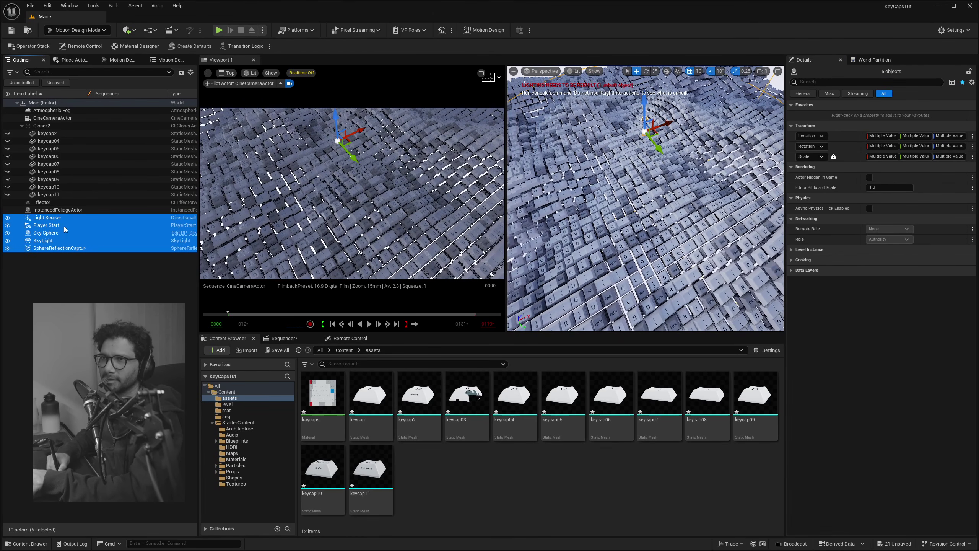
pyautogui.keyDown('shift'); pyautogui.click(50, 210); pyautogui.keyUp('shift')
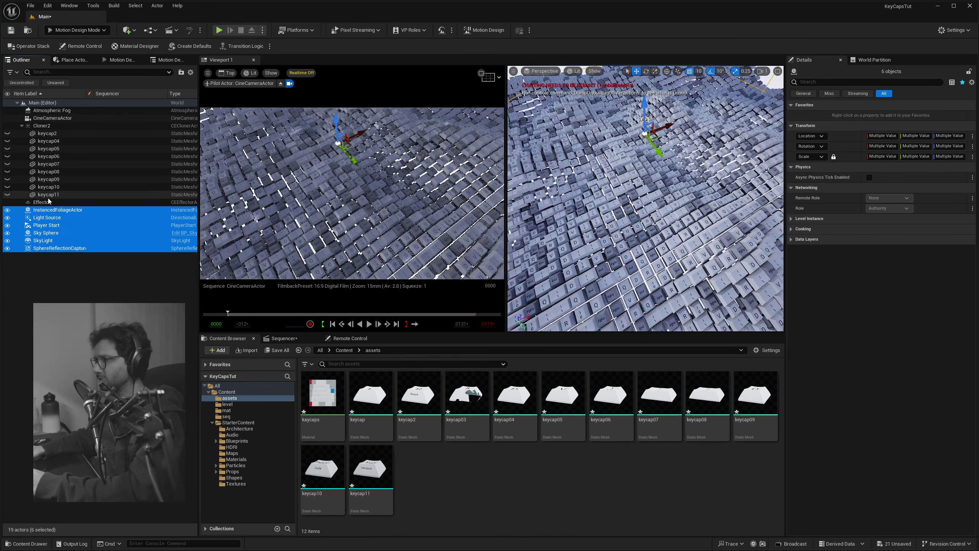
pyautogui.press('Delete')
pyautogui.click(74, 110)
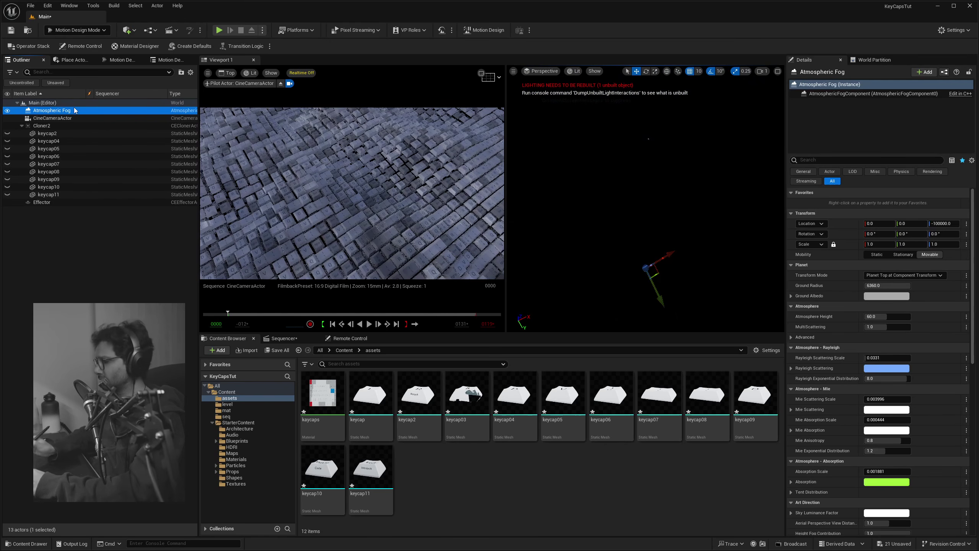
pyautogui.press('Delete')
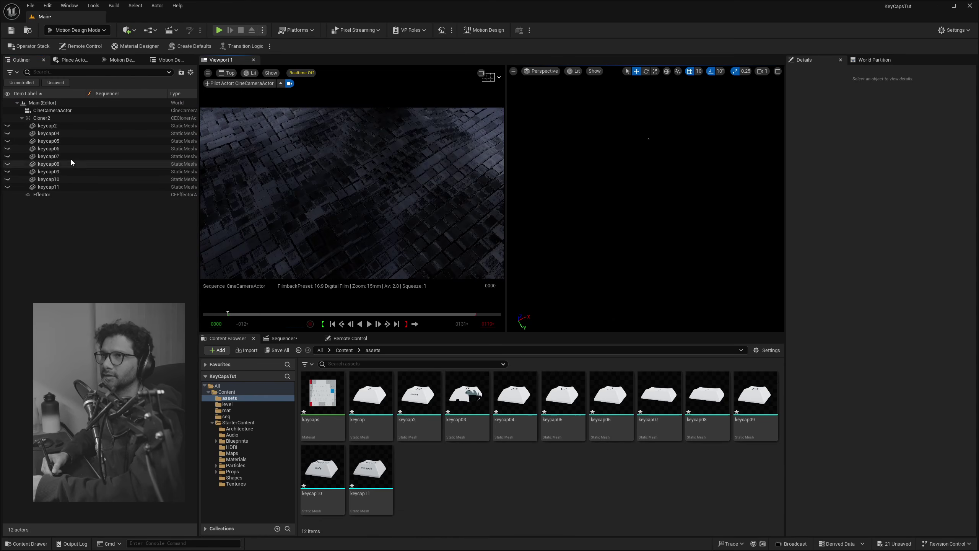
pyautogui.click(105, 72)
pyautogui.write('hd')
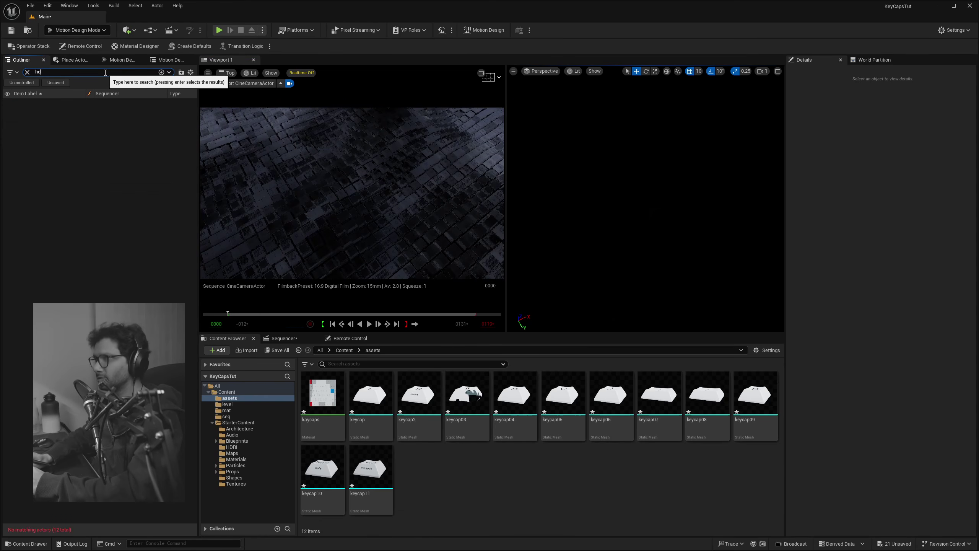
pyautogui.press('BackSpace')
pyautogui.press('BackSpace')
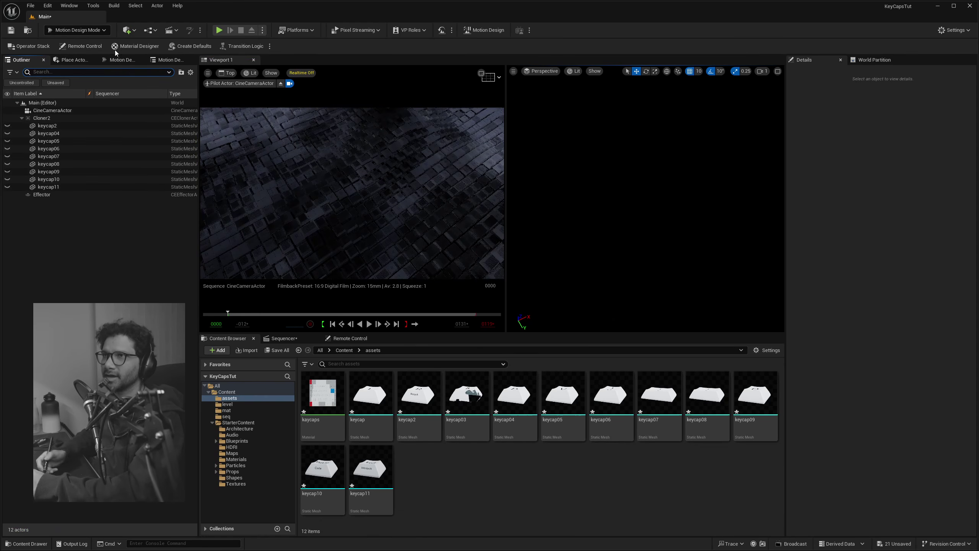
# Add an HDRI Backdrop to the level and lower it beneath the keycap field to Z -1340.
pyautogui.click(73, 59)
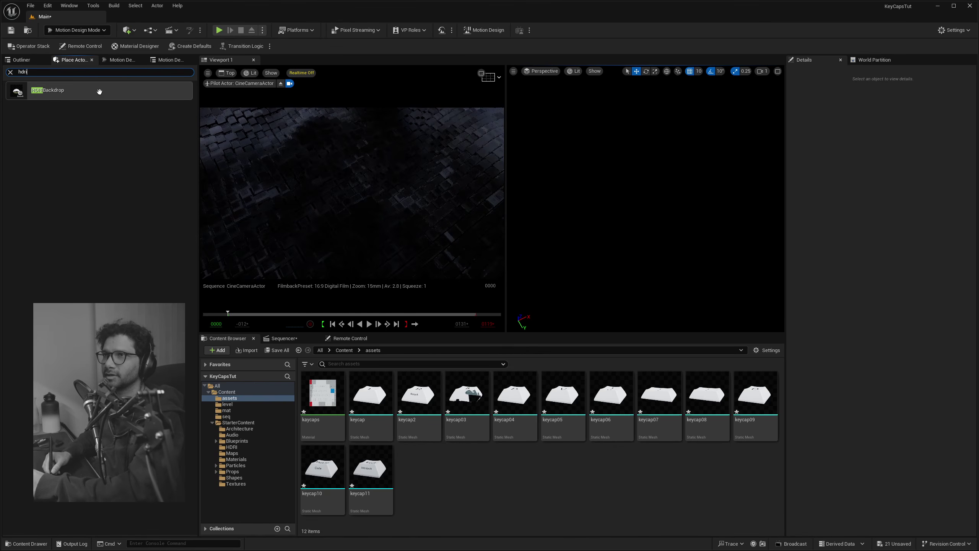
pyautogui.moveTo(99, 92); pyautogui.dragTo(313, 201)
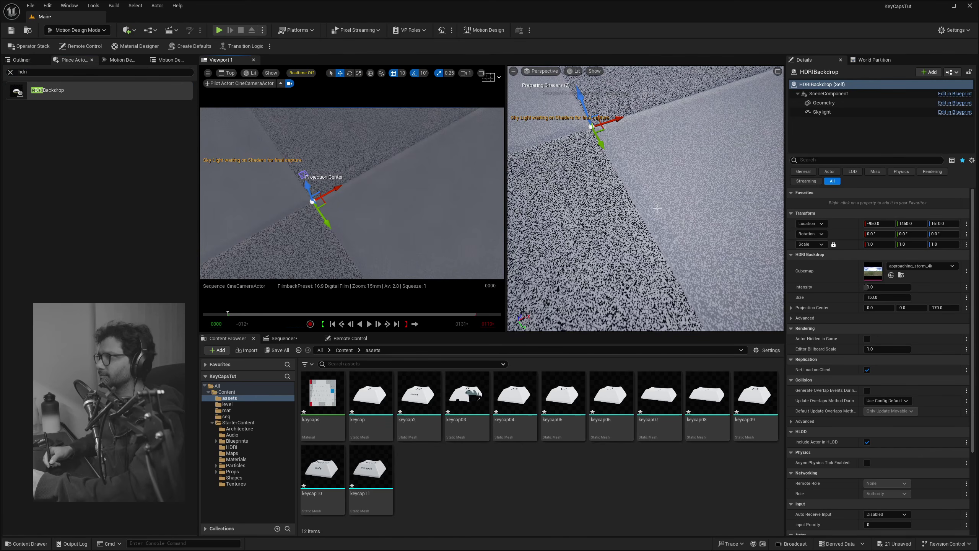
pyautogui.rightClick(552, 245)
pyautogui.moveTo(552, 245); pyautogui.dragTo(595, 88, button='right')
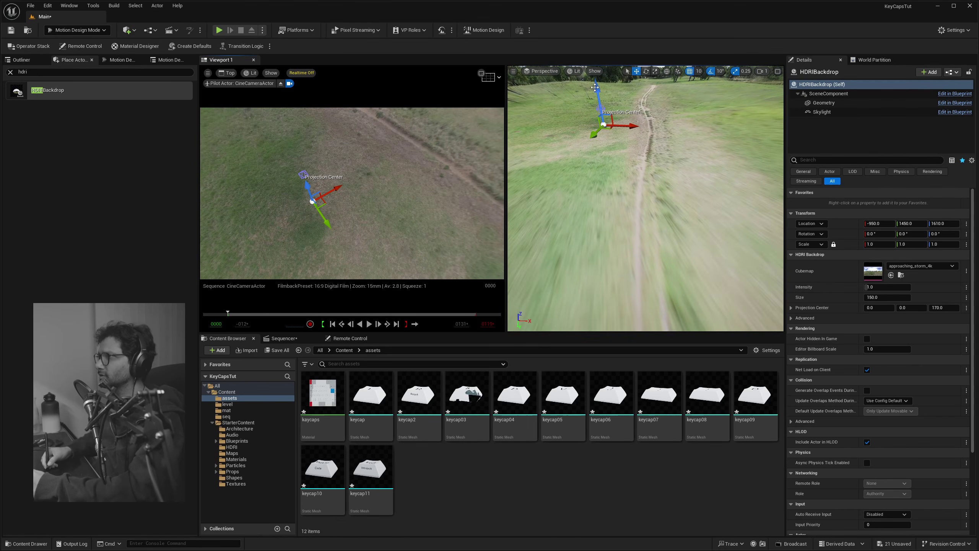
pyautogui.moveTo(595, 88); pyautogui.dragTo(624, 230)
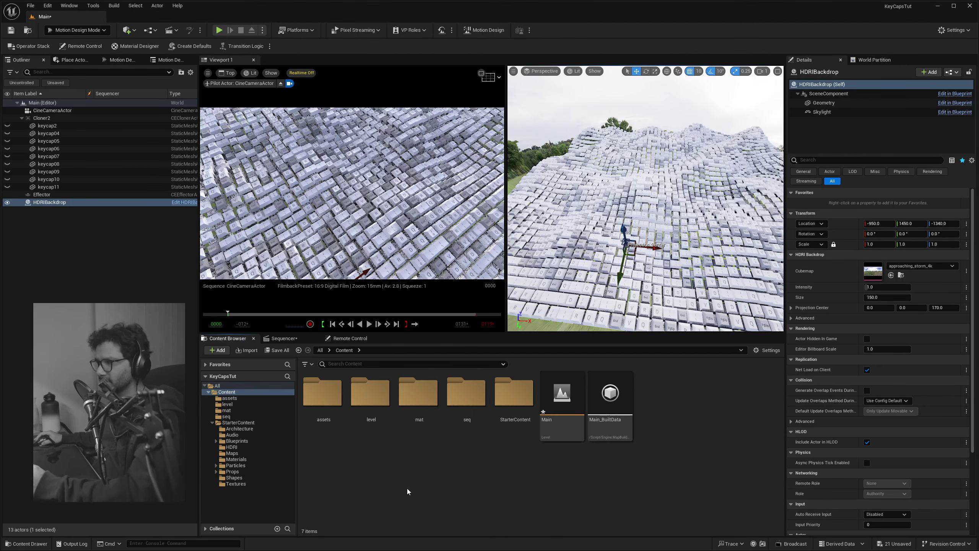
# Import the Apt-probe HDR image from the project's assets folder into the Content folder.
pyautogui.rightClick(460, 485)
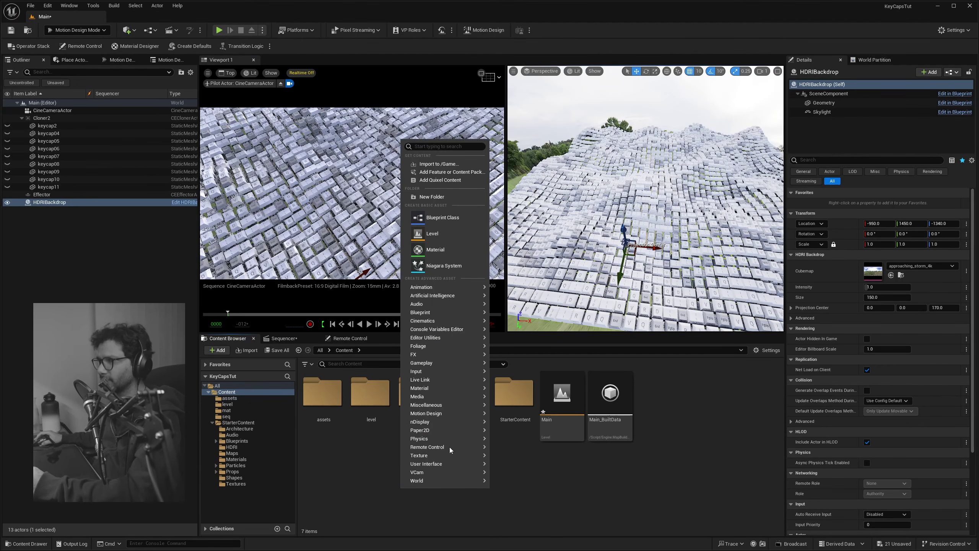
pyautogui.click(432, 166)
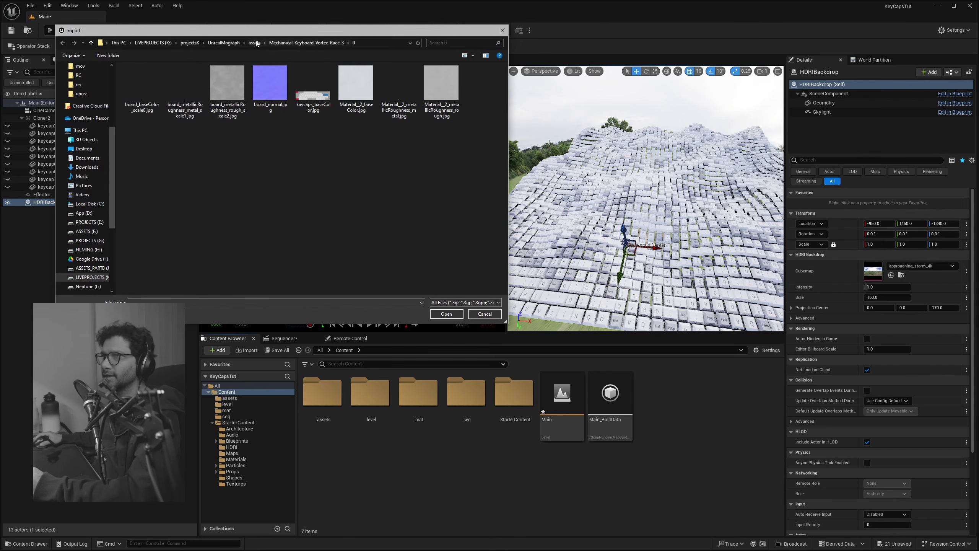
pyautogui.click(256, 44)
pyautogui.doubleClick(323, 102)
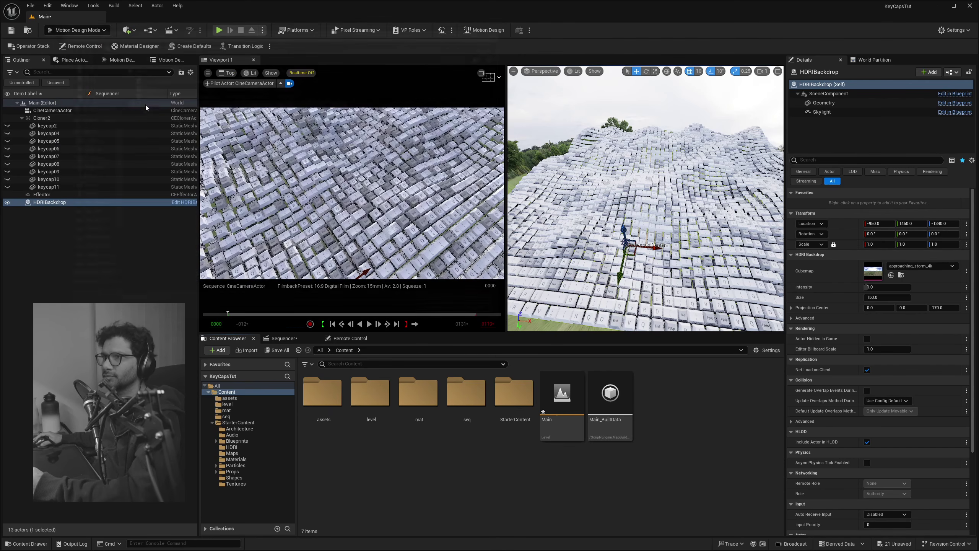
pyautogui.click(459, 459)
# Assign Apt-probe as the HDRIBackdrop's Cubemap and lower the backdrop to Z -3780.
pyautogui.click(60, 196)
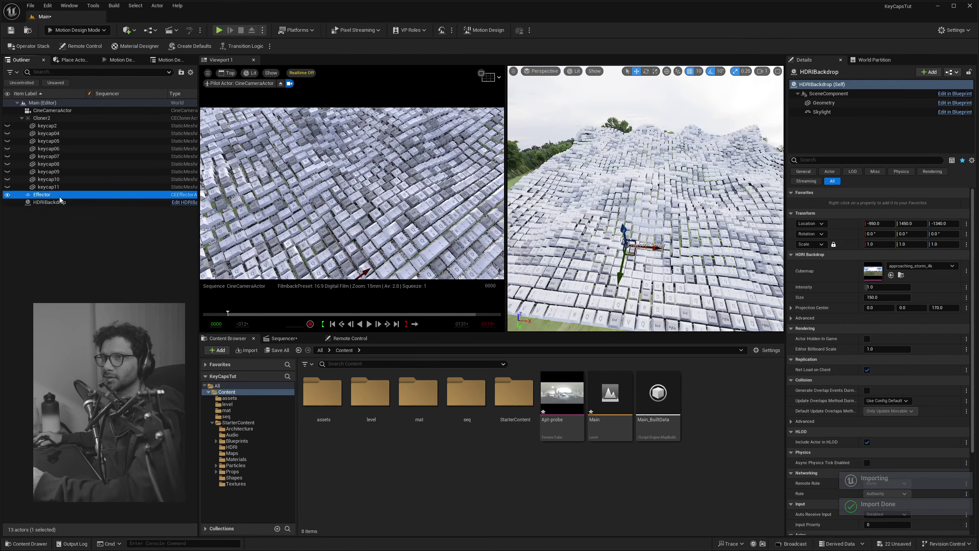
pyautogui.click(54, 202)
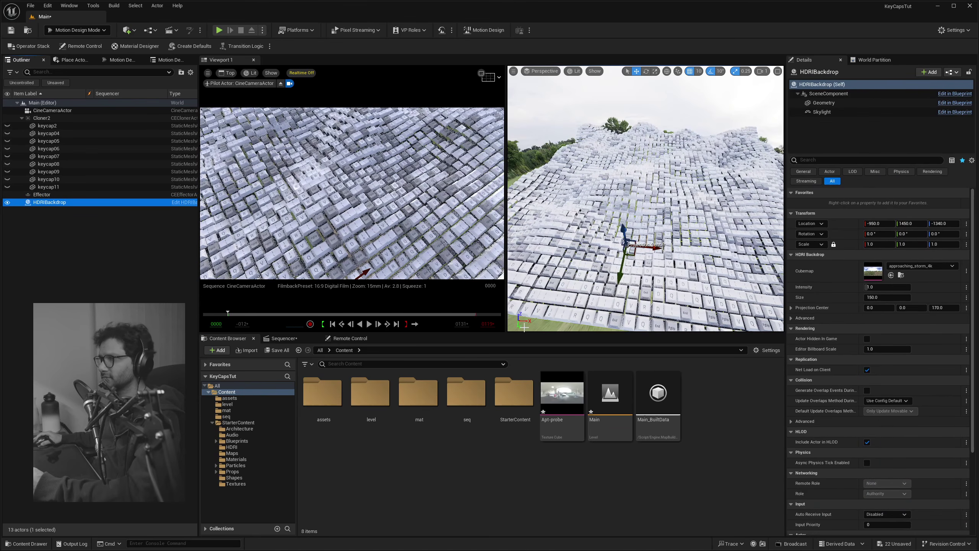
pyautogui.moveTo(562, 397); pyautogui.dragTo(875, 271)
pyautogui.moveTo(623, 231); pyautogui.dragTo(628, 255)
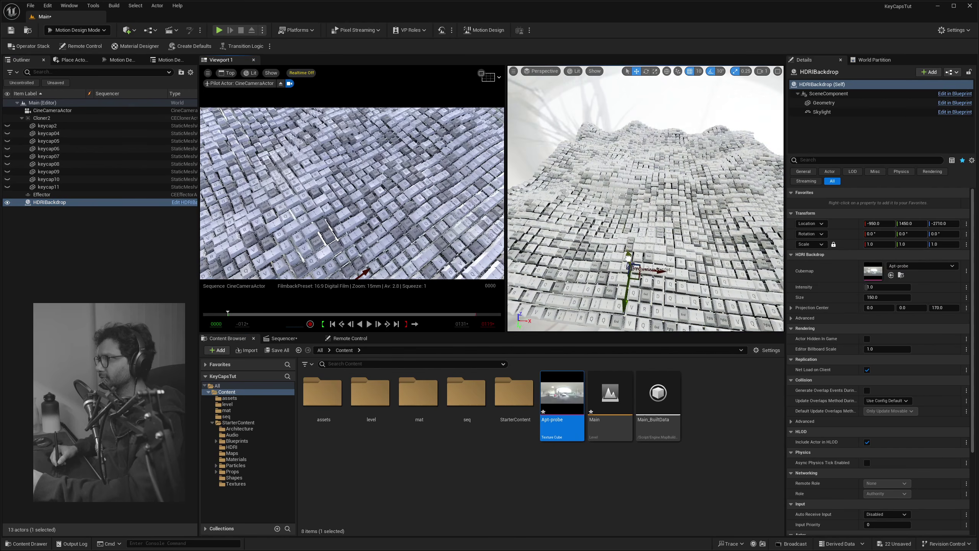
# Set the HDRIBackdrop's Intensity to 0.152.
pyautogui.click(53, 110)
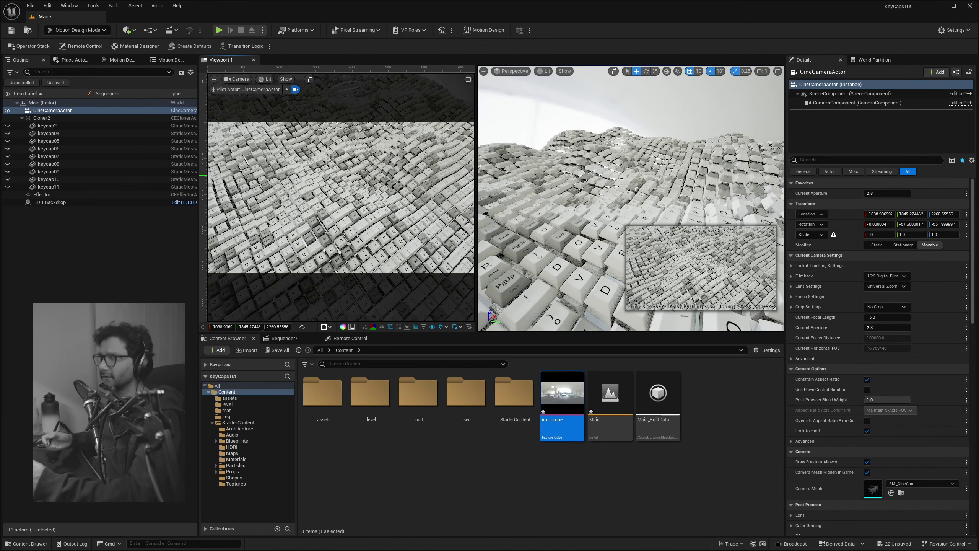
pyautogui.click(46, 202)
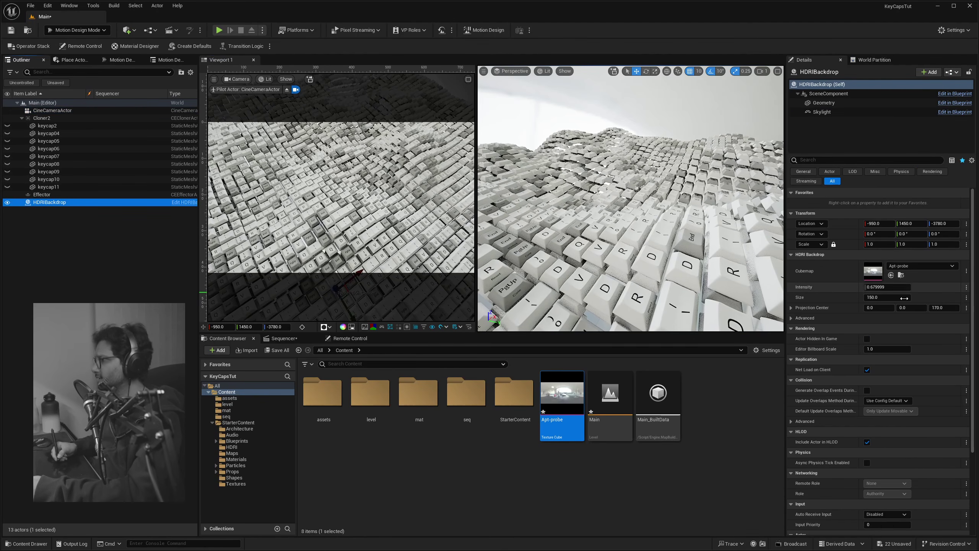
pyautogui.click(892, 288)
pyautogui.write('.152')
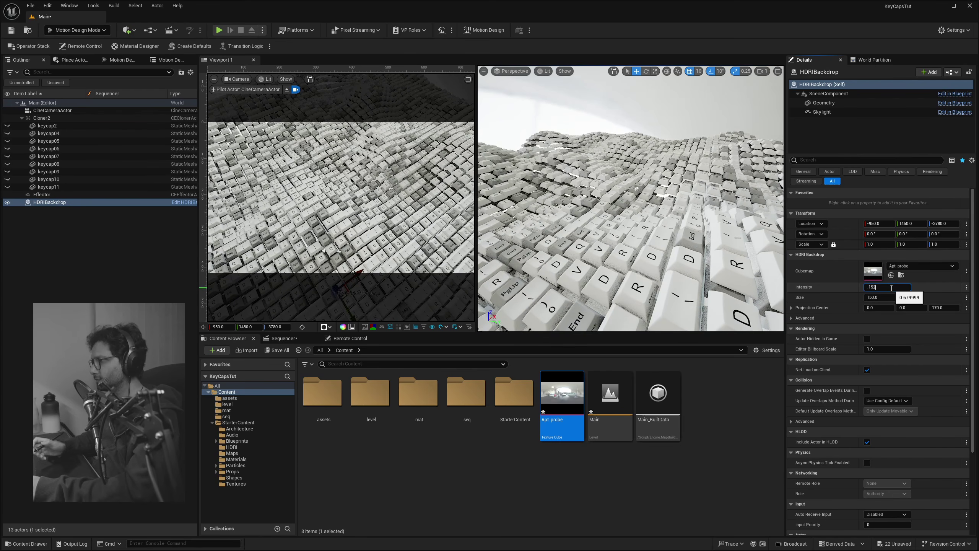
pyautogui.press('Return')
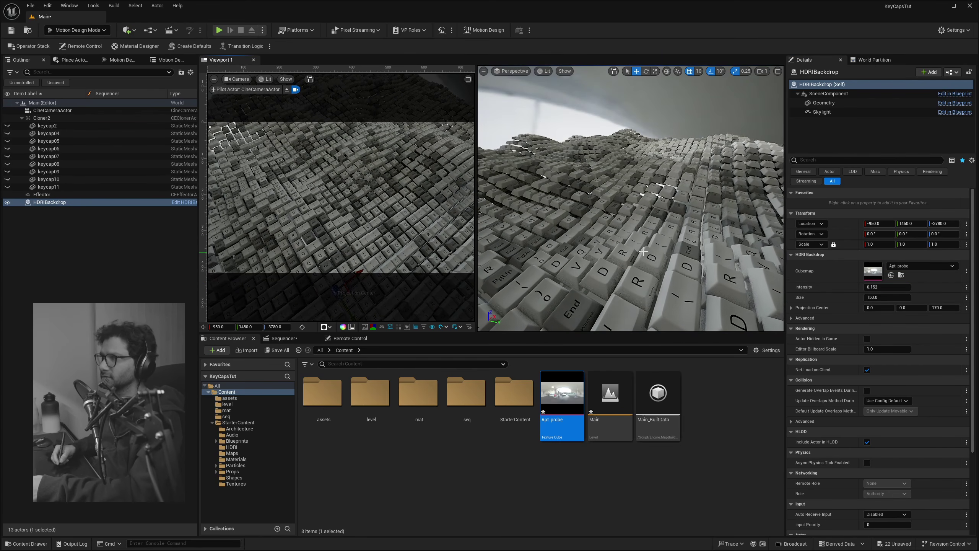
# Rotate the HDRIBackdrop to 154° about Z to change the lighting direction across the keycaps.
pyautogui.moveTo(654, 222); pyautogui.dragTo(641, 199, button='right')
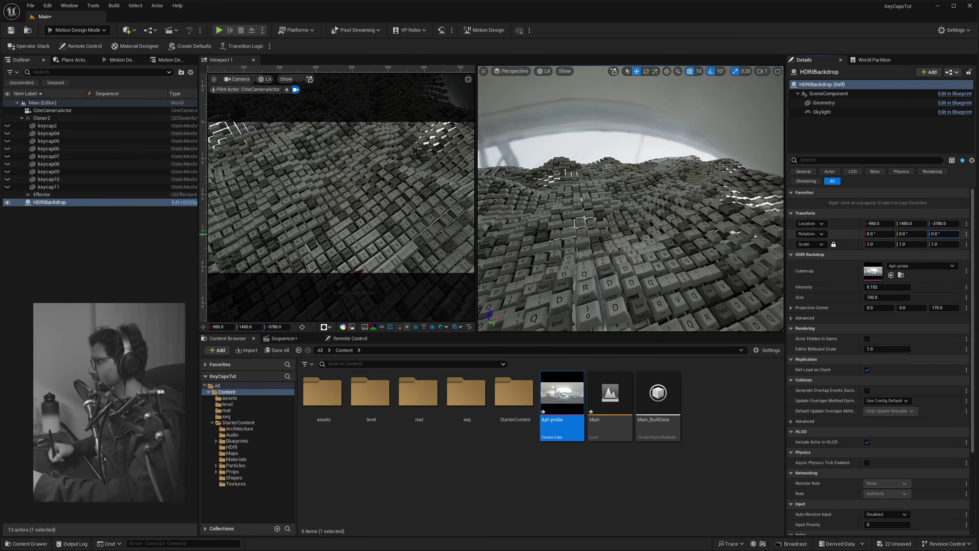
pyautogui.moveTo(944, 233); pyautogui.dragTo(978, 234)
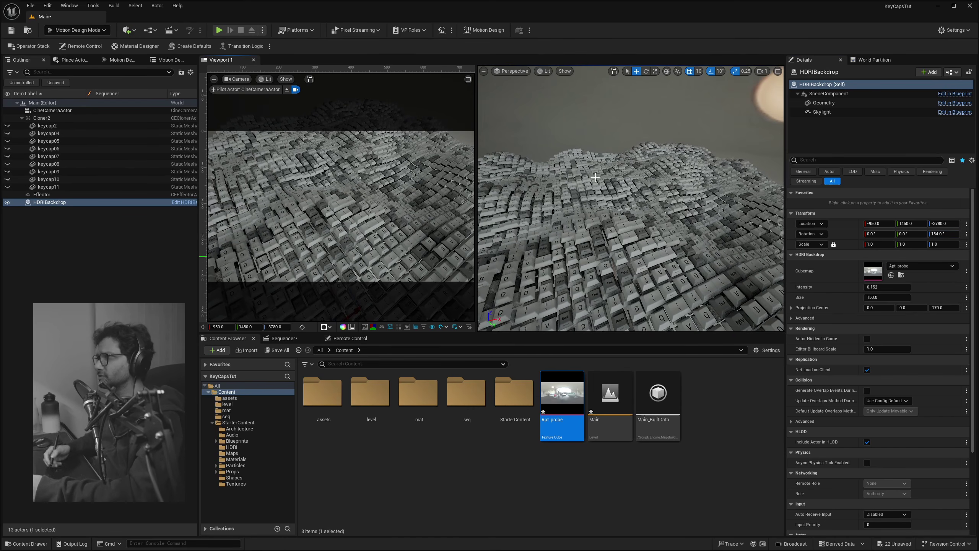
# Set the Effector's Location Strength Z to 30 and slightly reduce Cloner2's X spacing.
pyautogui.click(58, 117)
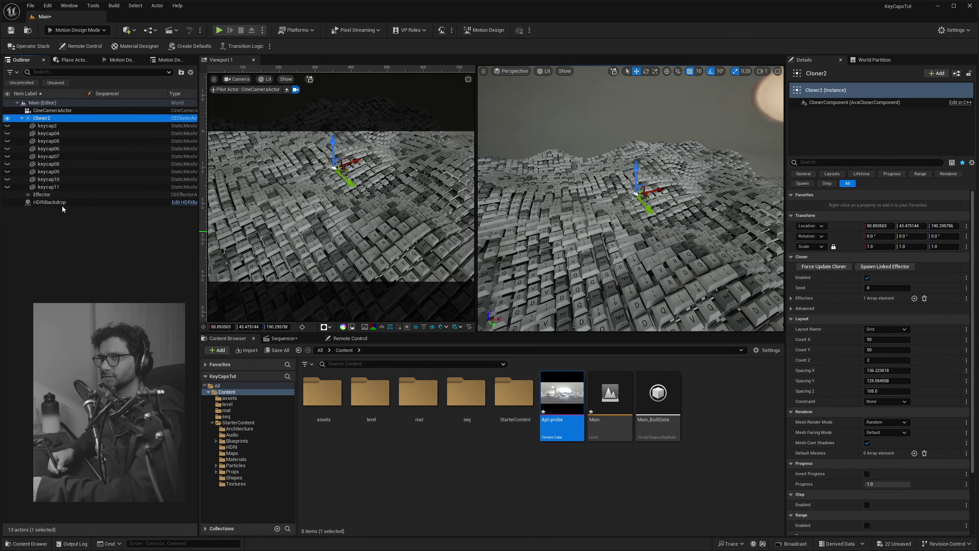
pyautogui.click(58, 194)
pyautogui.click(949, 329)
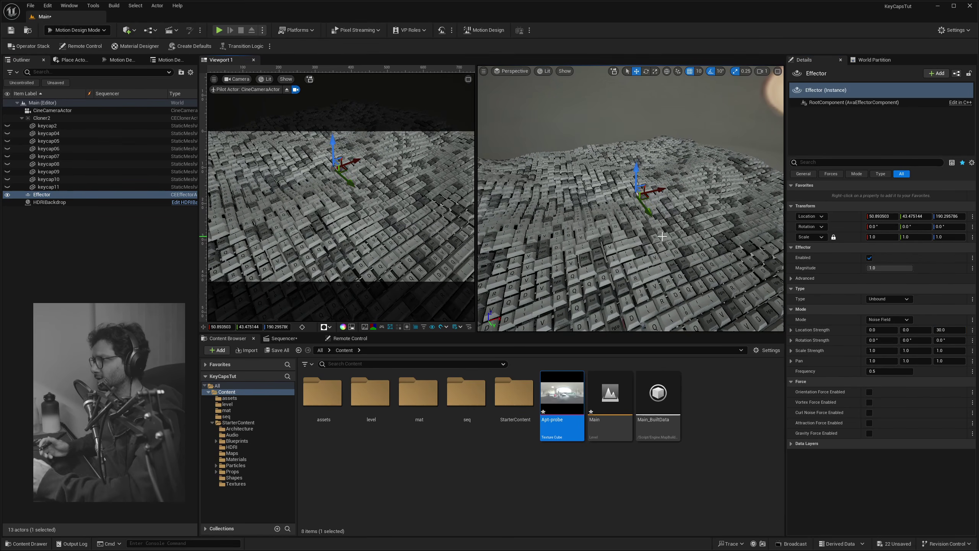
pyautogui.click(45, 118)
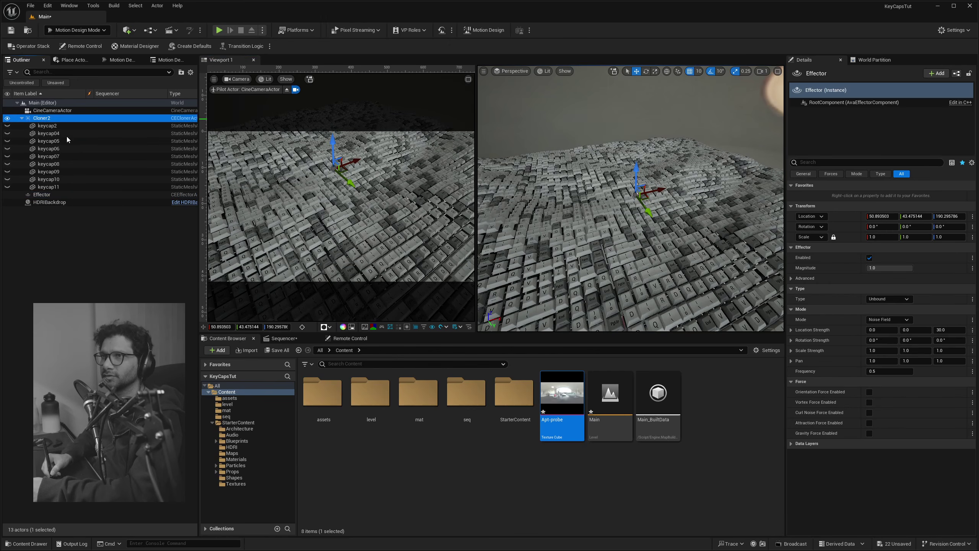
pyautogui.moveTo(884, 371); pyautogui.dragTo(878, 371)
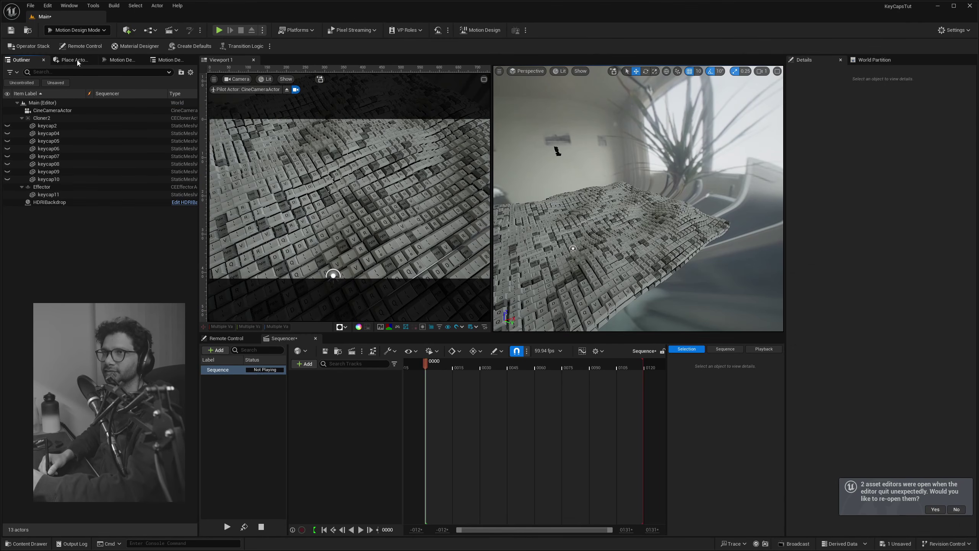
# Place a Rect Light above the far part of the keycap field and raise its Attenuation Radius to about 3252.
pyautogui.click(77, 60)
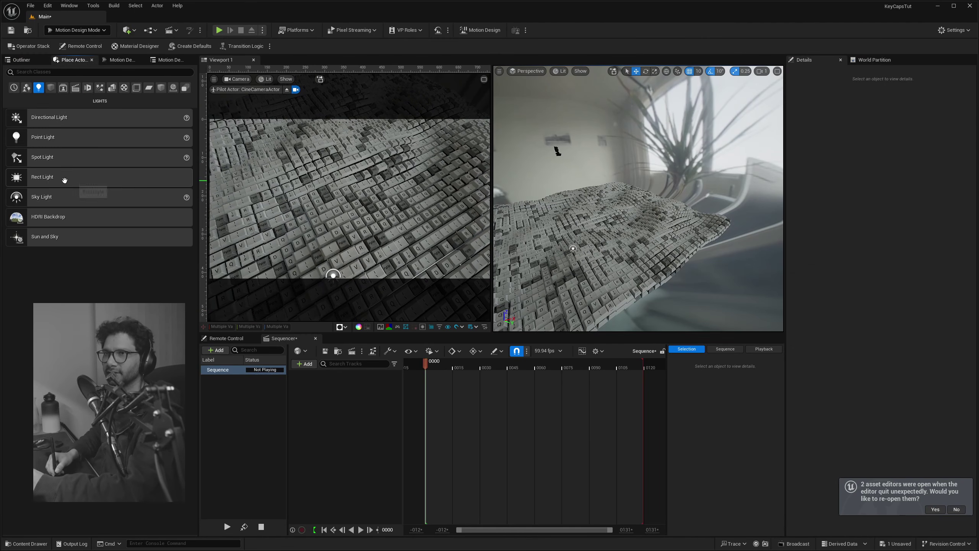
pyautogui.moveTo(64, 180); pyautogui.dragTo(567, 183)
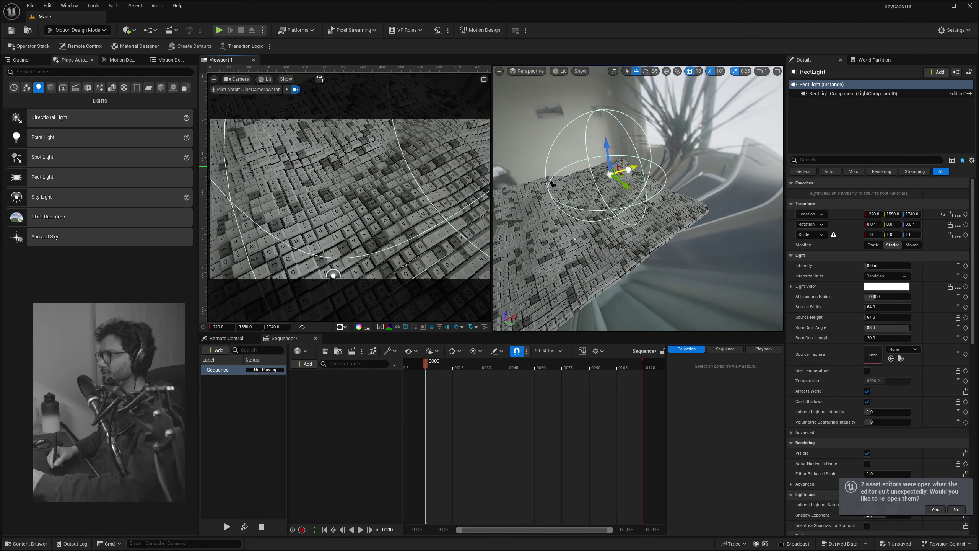
pyautogui.moveTo(883, 296); pyautogui.dragTo(929, 296)
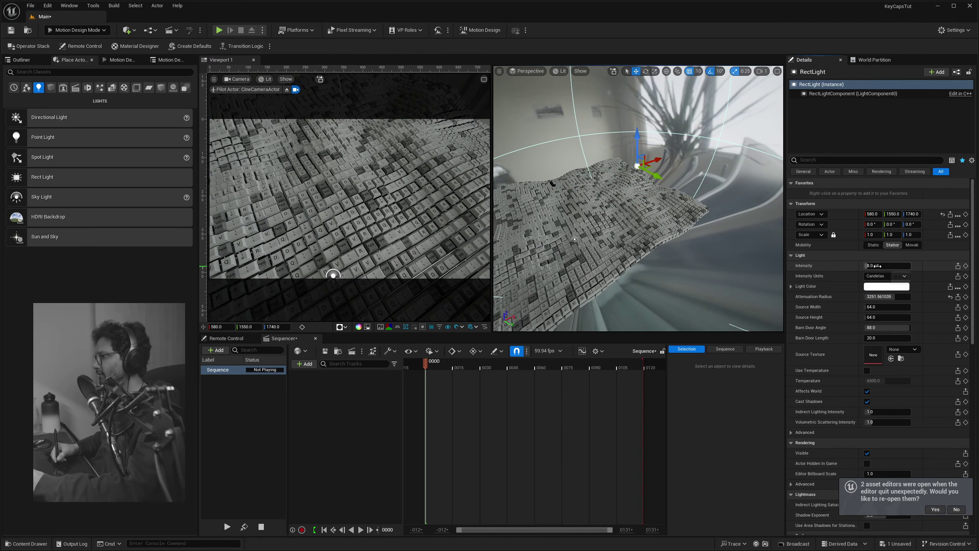
# Set the RectLight's Intensity to about 87 cd and reposition it to X -90 with a Z rotation of -179.9°.
pyautogui.moveTo(887, 266); pyautogui.dragTo(929, 265)
pyautogui.moveTo(655, 159); pyautogui.dragTo(567, 195)
pyautogui.press('w')
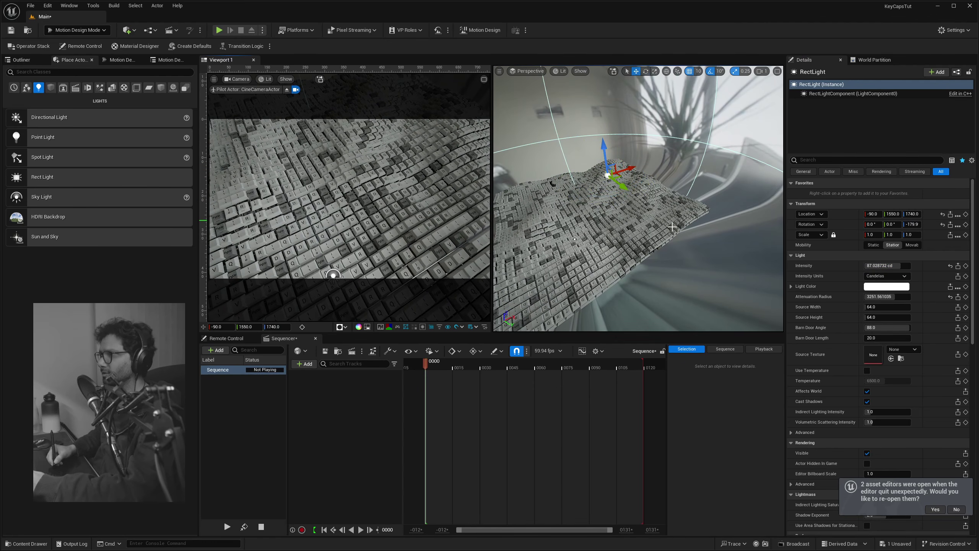
pyautogui.press('f')
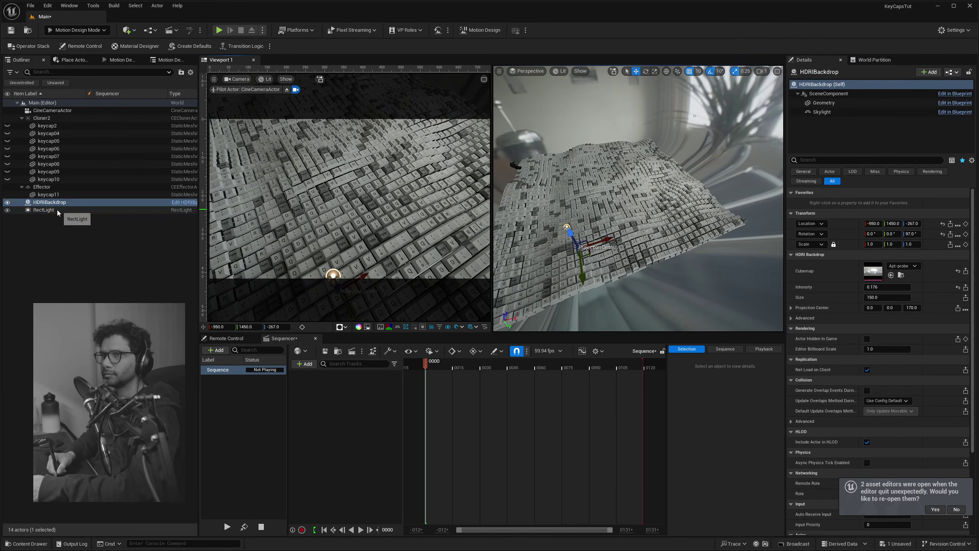
pyautogui.click(15, 209)
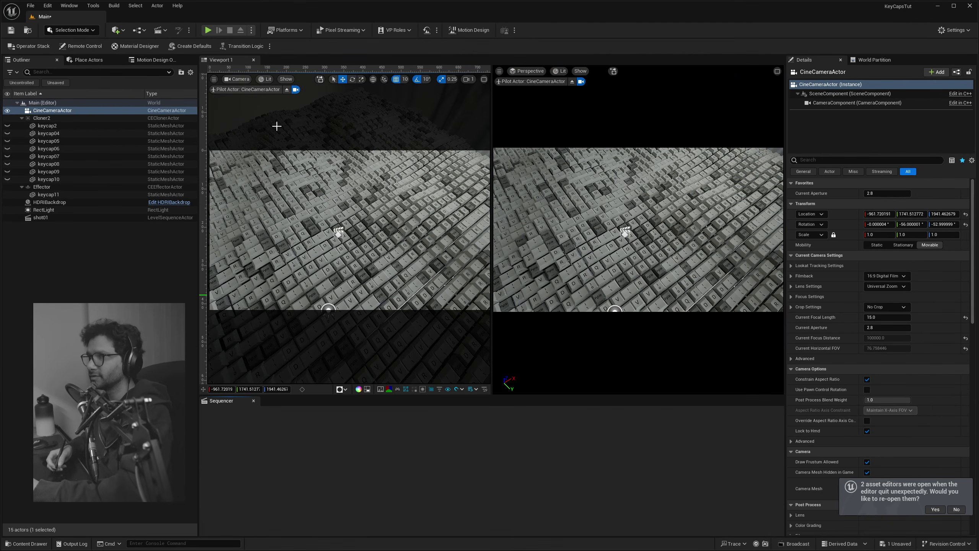
# Add a new level sequence saved as firstShot in the level folder.
pyautogui.click(162, 32)
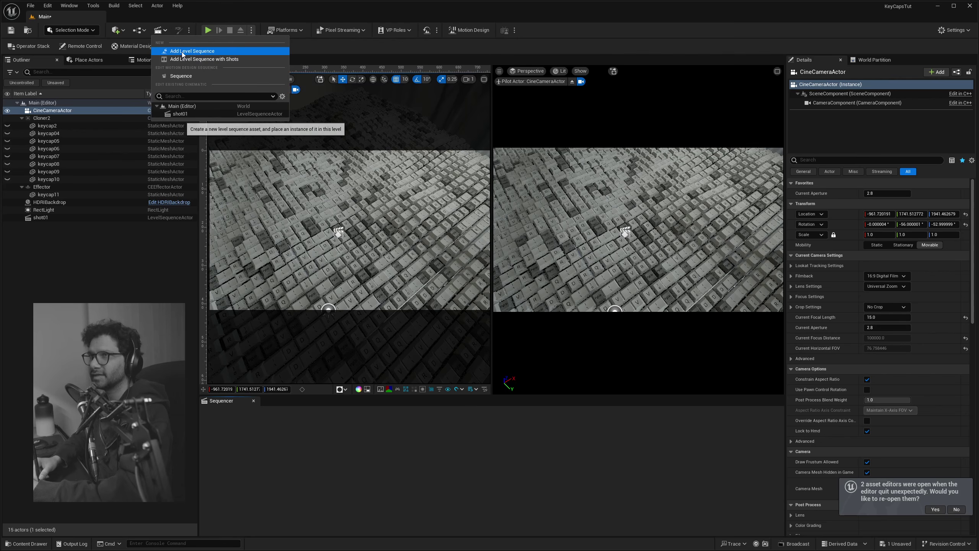
pyautogui.click(184, 48)
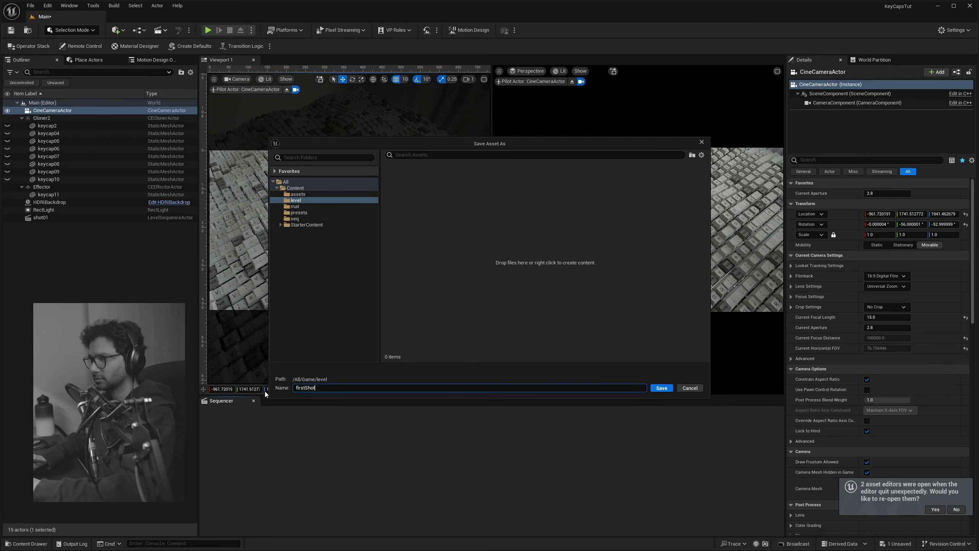
pyautogui.click(662, 388)
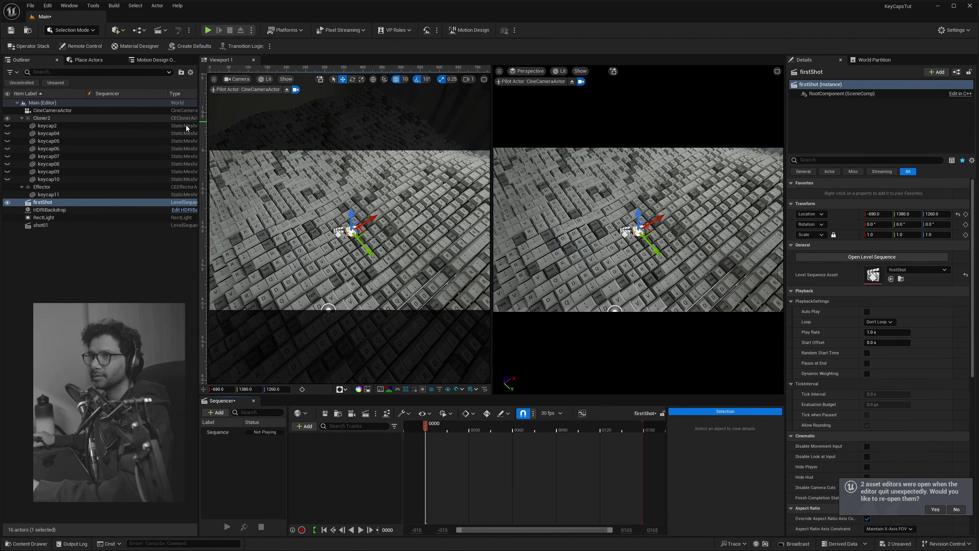
# Add the CineCameraActor to the firstShot sequence and enlarge the Sequencer area to show its tracks.
pyautogui.click(48, 110)
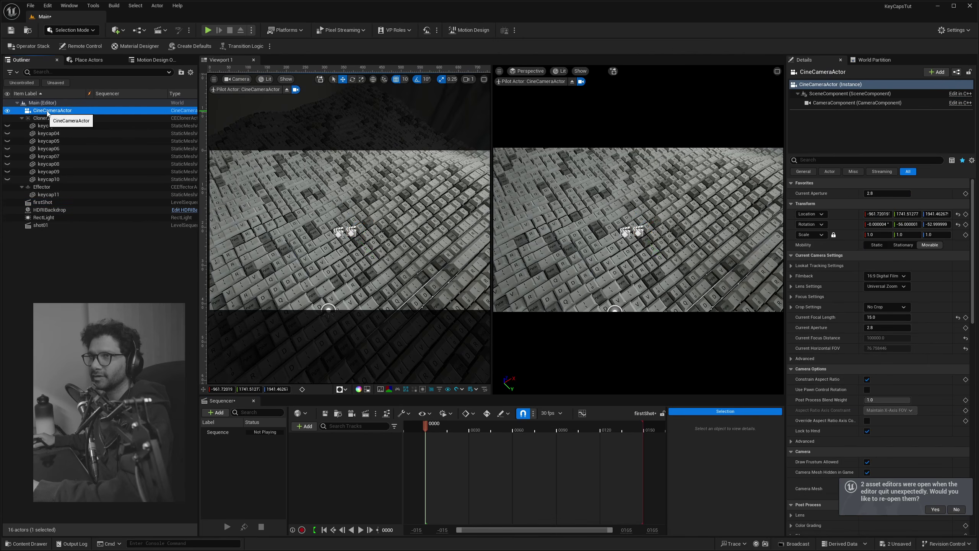
pyautogui.moveTo(48, 110); pyautogui.dragTo(302, 450)
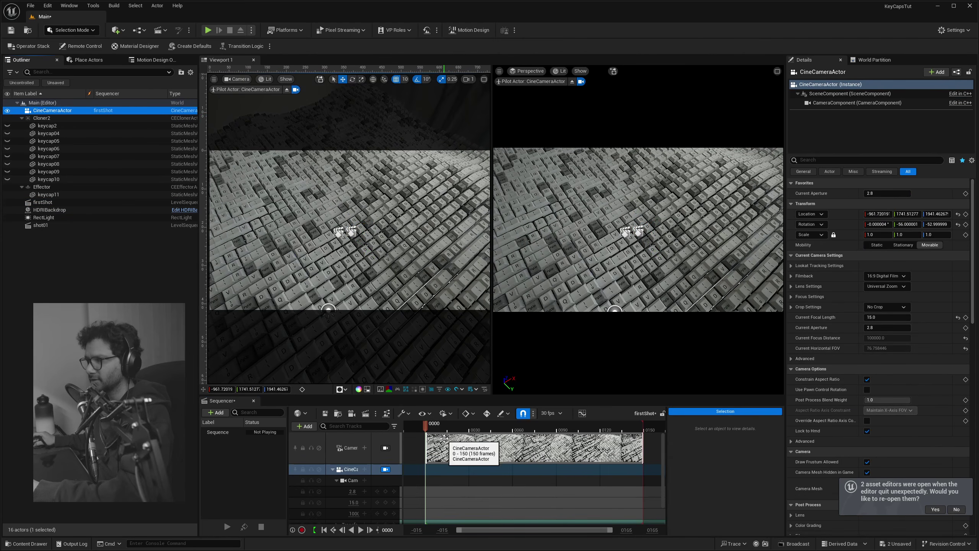
pyautogui.moveTo(460, 395); pyautogui.dragTo(460, 369)
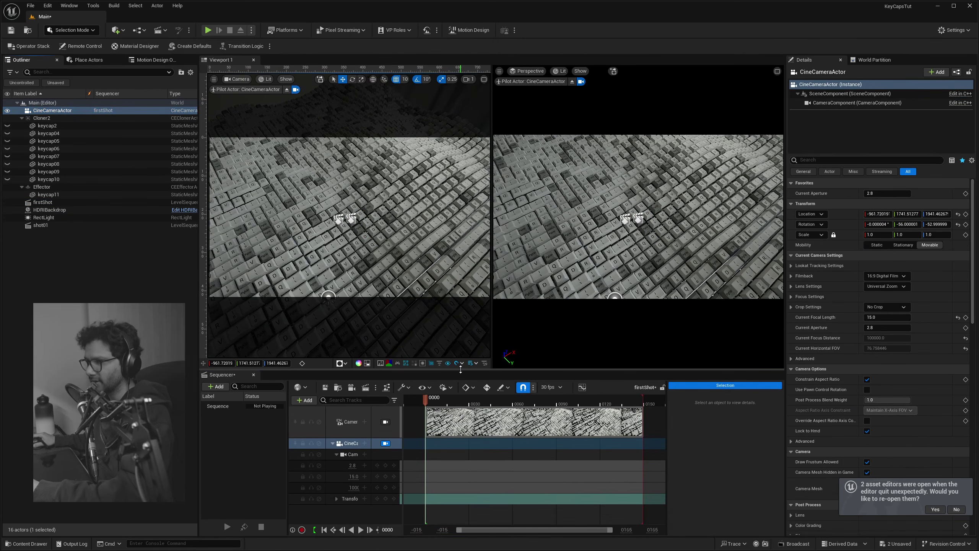
# Send firstShot to the Movie Render Queue and remove the Main and shot01 jobs from it.
pyautogui.click(381, 389)
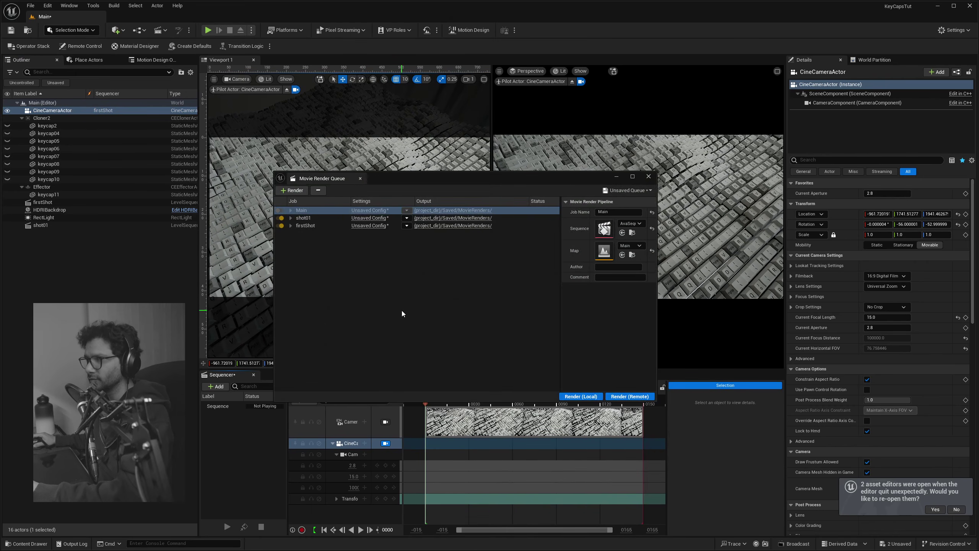
pyautogui.keyDown('shift'); pyautogui.click(303, 217); pyautogui.keyUp('shift')
pyautogui.press('Delete')
# Load the Pending_MoviePipelinePrimaryConfig preset into the firstShot job's settings and expand its console variables for review.
pyautogui.click(369, 210)
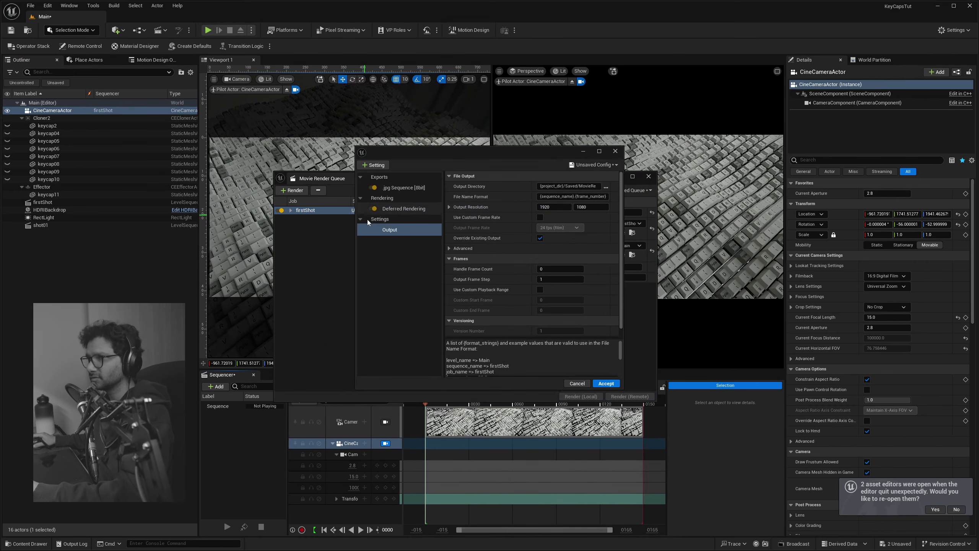
pyautogui.click(585, 170)
pyautogui.moveTo(586, 189)
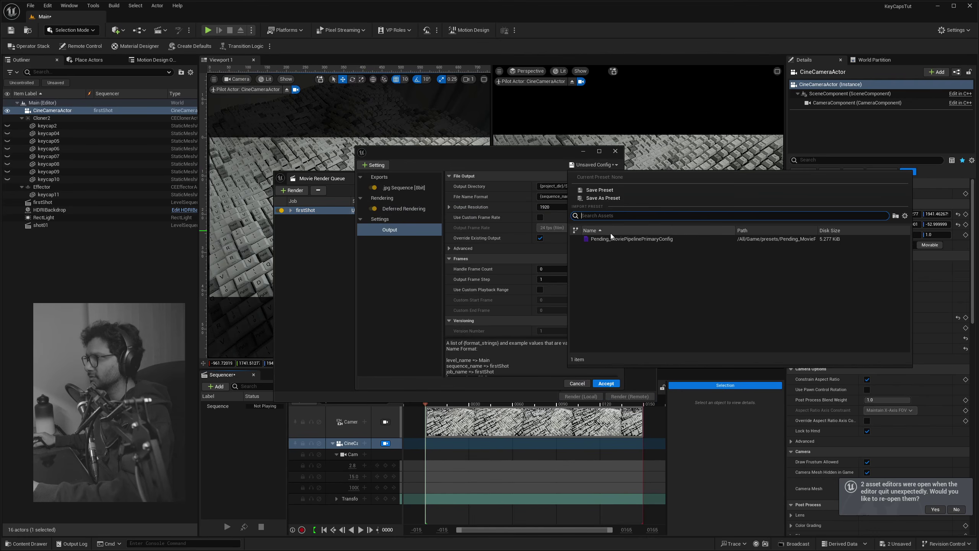
pyautogui.click(613, 242)
pyautogui.click(548, 286)
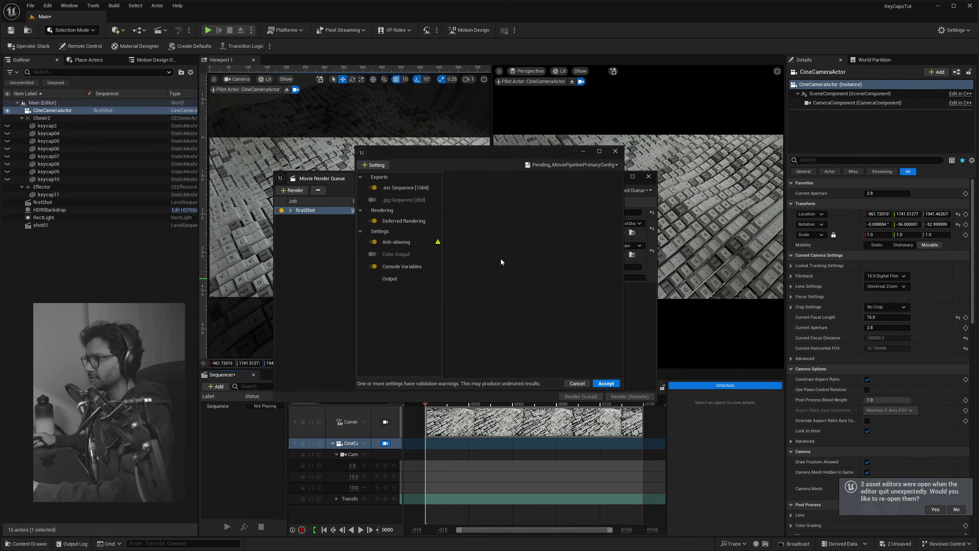
pyautogui.click(404, 267)
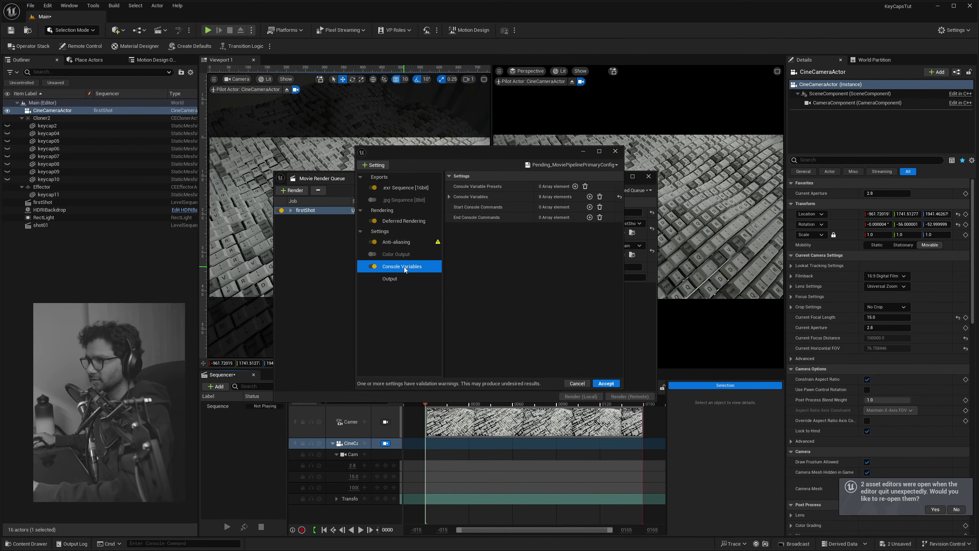
pyautogui.click(449, 196)
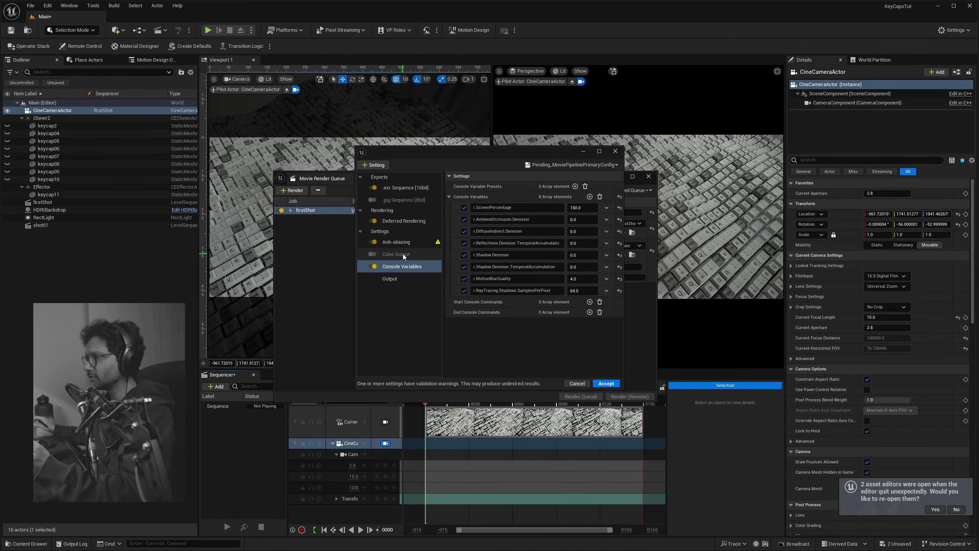
# Set the job's output directory to UnrealMograph/tutorial/unreal/KeyCapsTut, accept the settings and render firstShot locally.
pyautogui.click(397, 278)
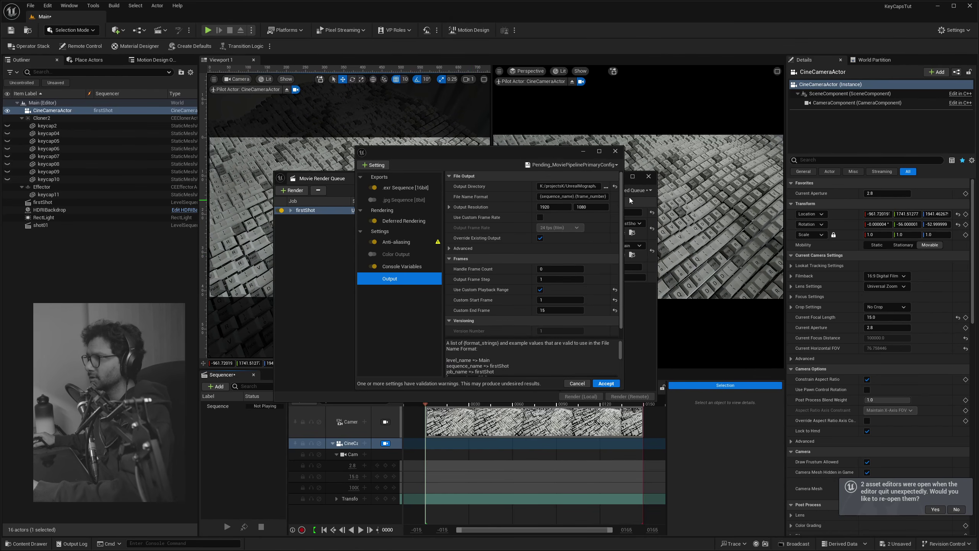
pyautogui.click(605, 187)
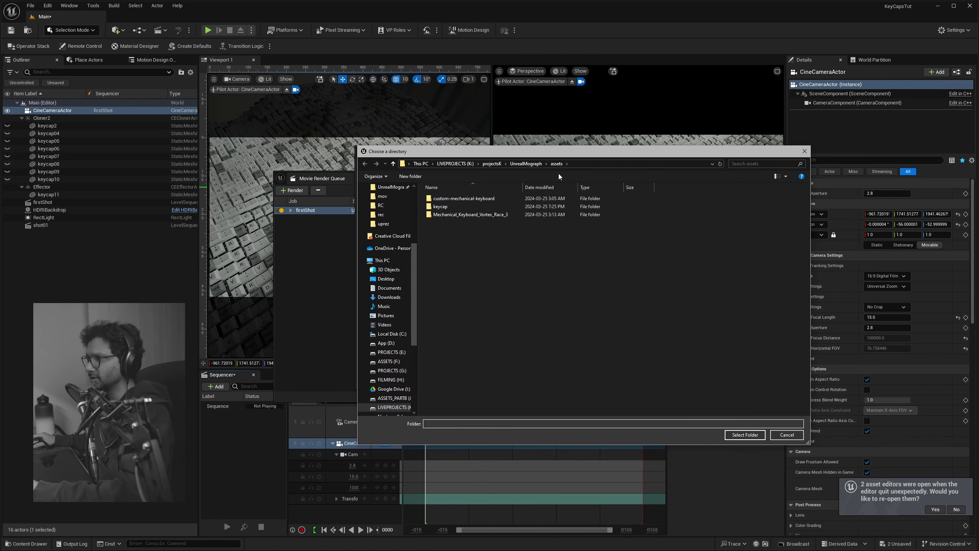
pyautogui.click(526, 165)
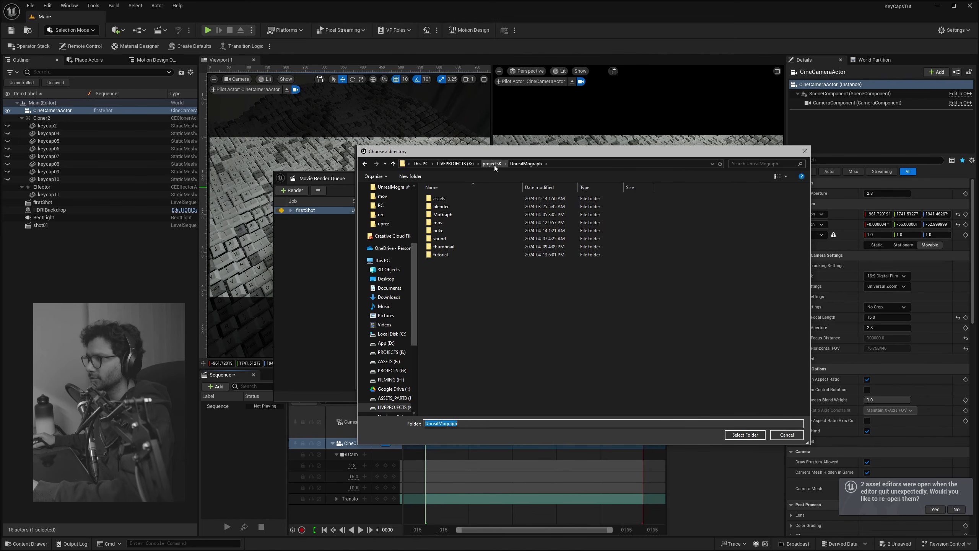
pyautogui.doubleClick(440, 255)
pyautogui.doubleClick(439, 198)
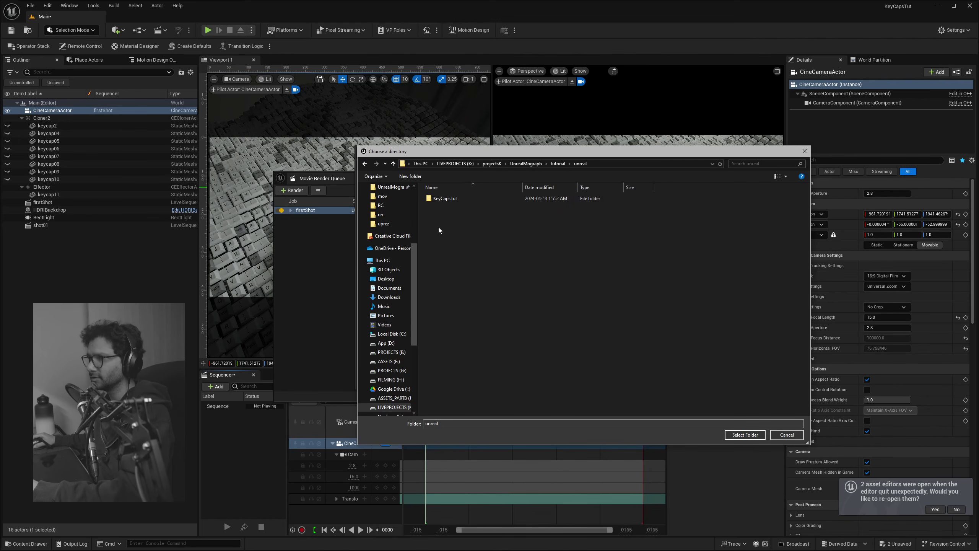
pyautogui.click(443, 198)
pyautogui.press('Return')
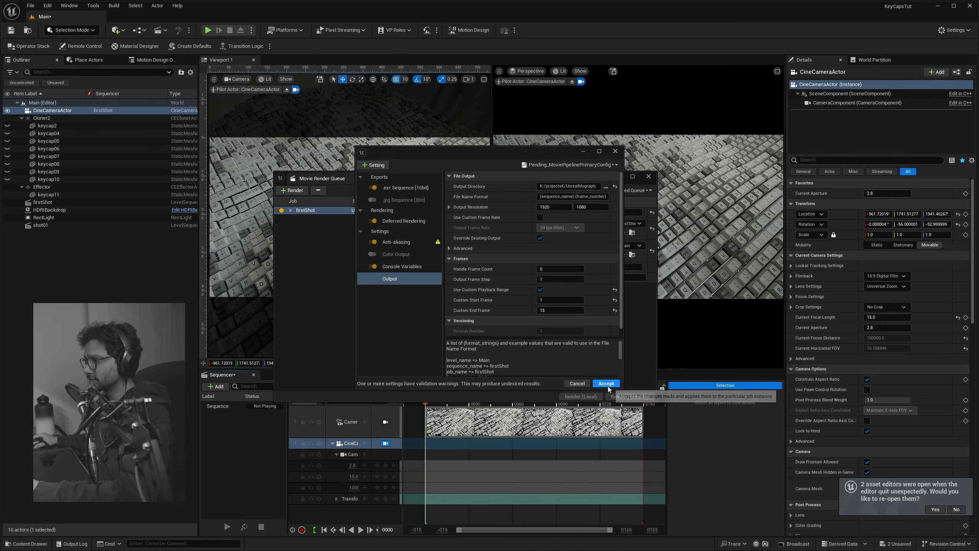
pyautogui.click(606, 384)
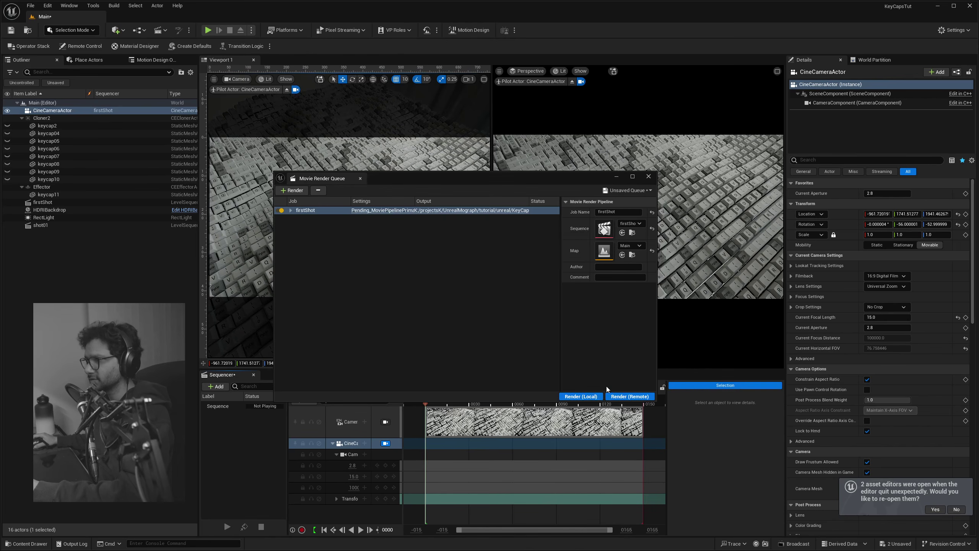
pyautogui.click(582, 396)
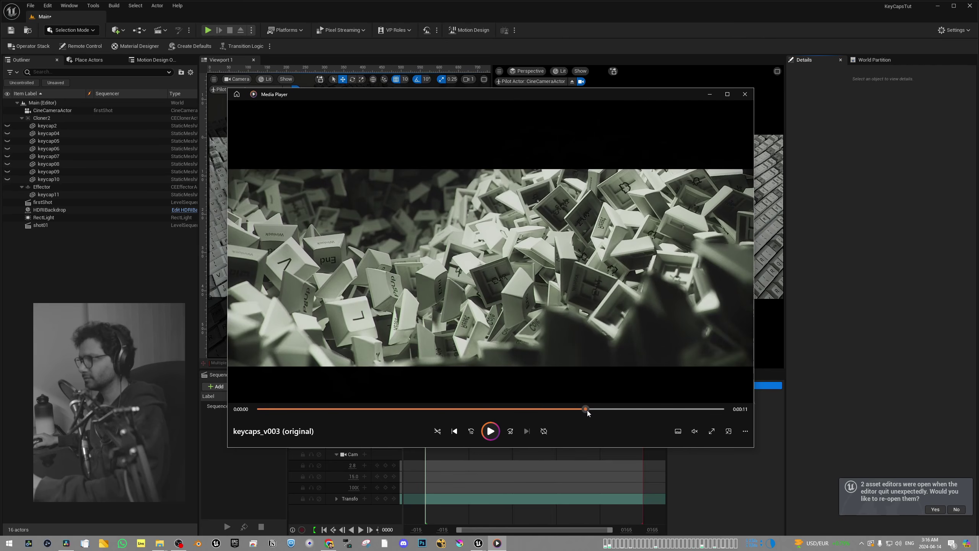
# Scrub through the keycaps_v003 video in Media Player to examine its close-up shot.
pyautogui.moveTo(587, 410)
pyautogui.mouseDown()
pyautogui.moveTo(645, 410)
pyautogui.moveTo(580, 412)
pyautogui.moveTo(608, 411)
pyautogui.moveTo(601, 410)
pyautogui.mouseUp()
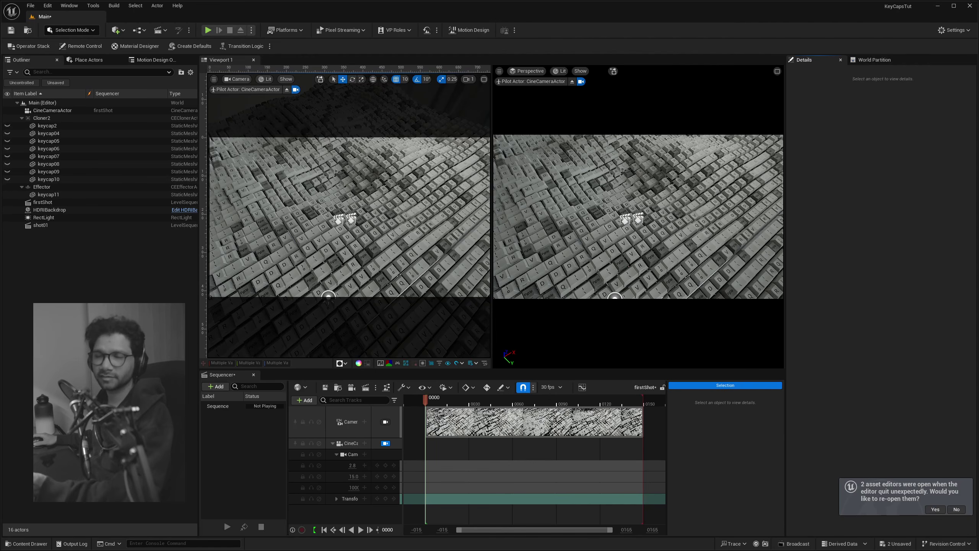
# Save the current level as closeup in the level folder.
pyautogui.click(30, 5)
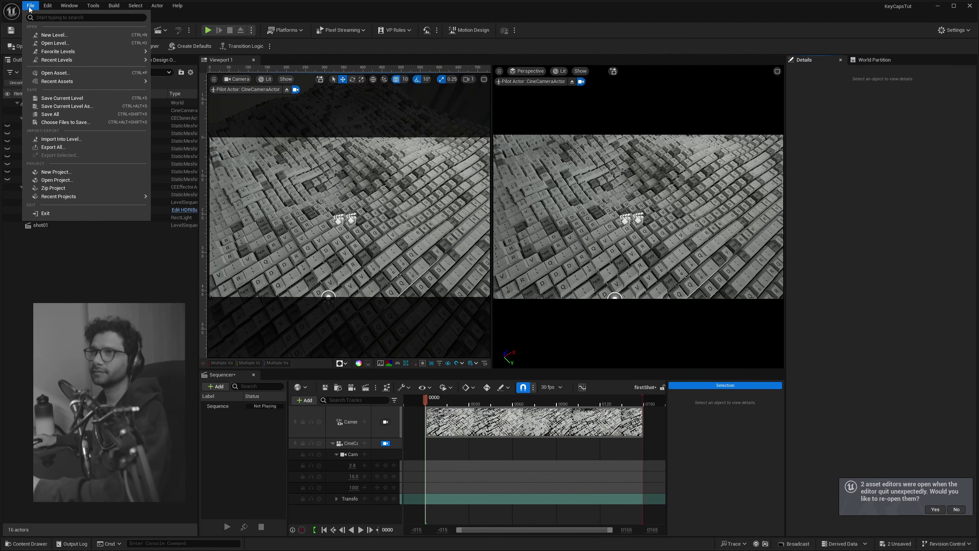
pyautogui.click(106, 106)
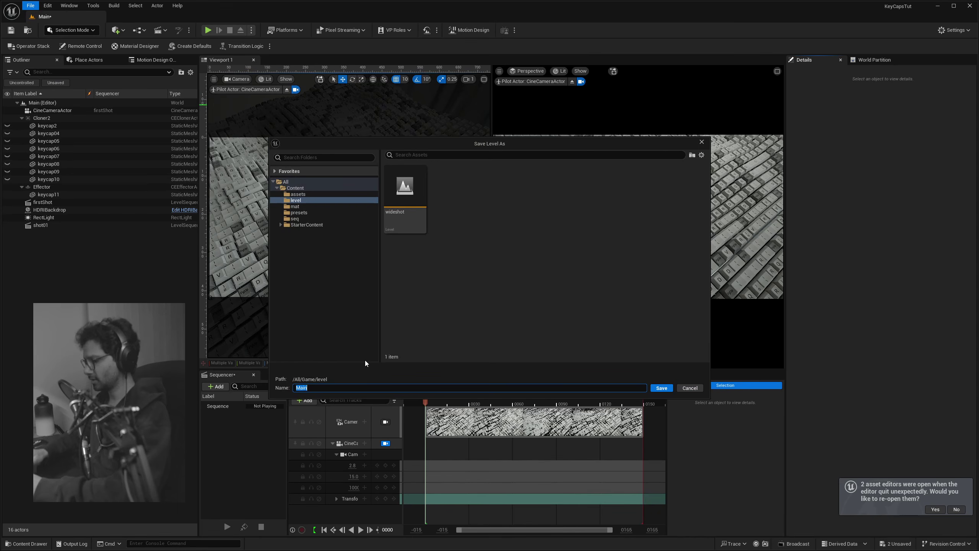
pyautogui.write('co')
pyautogui.press('BackSpace')
pyautogui.press('BackSpace')
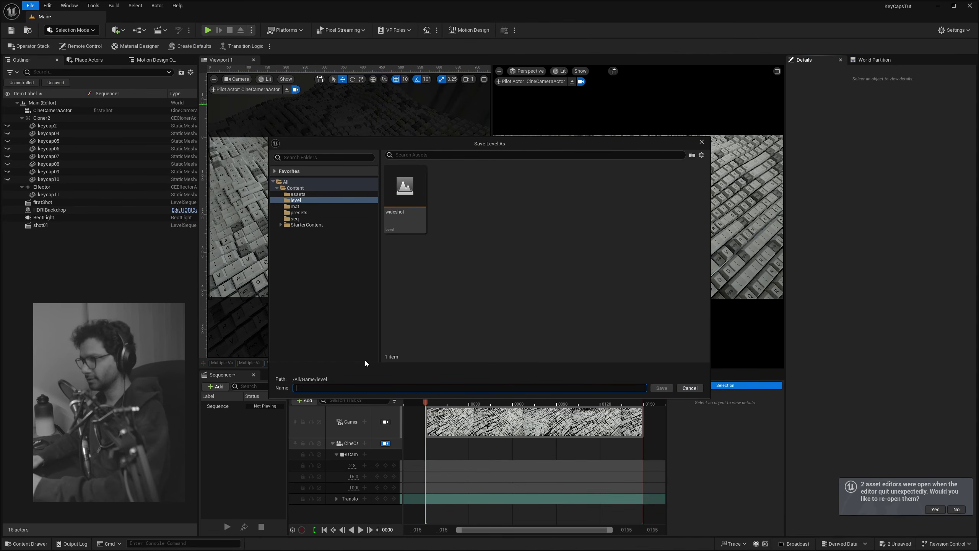
pyautogui.write('closeup')
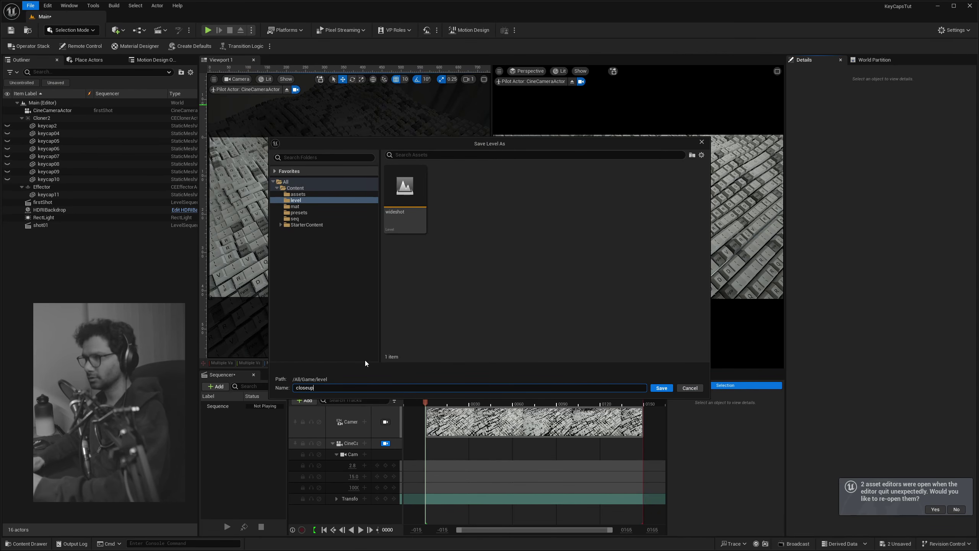
pyautogui.click(662, 387)
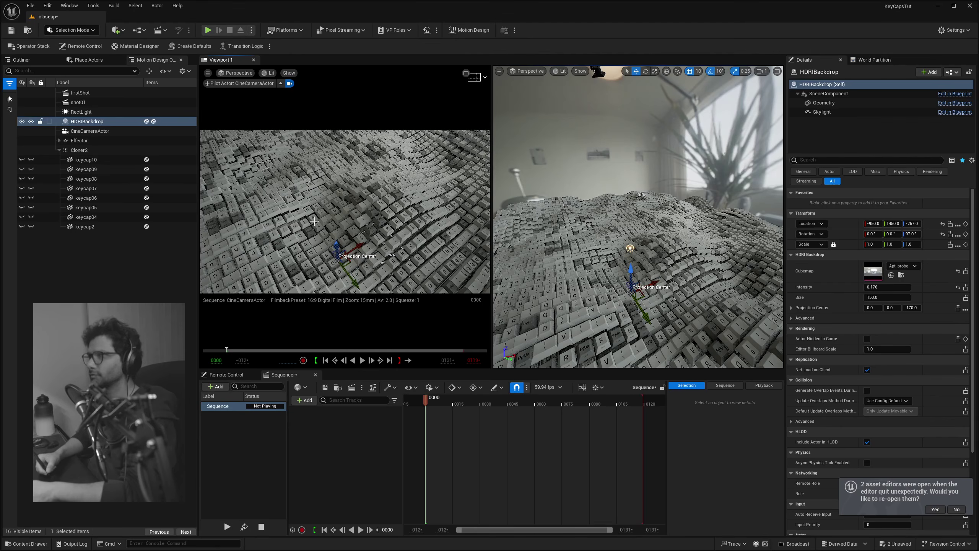
# Spawn a new linked effector for Cloner2.
pyautogui.click(80, 150)
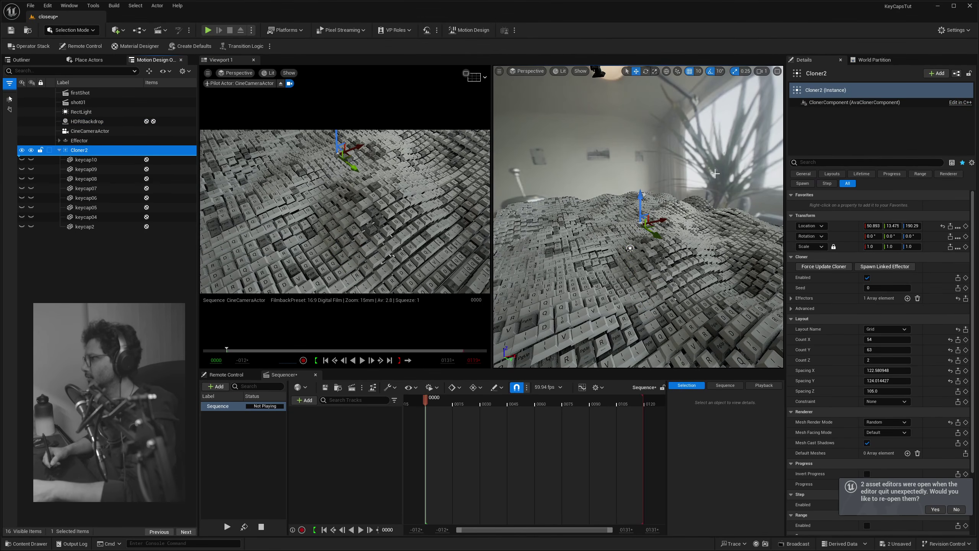
pyautogui.click(884, 266)
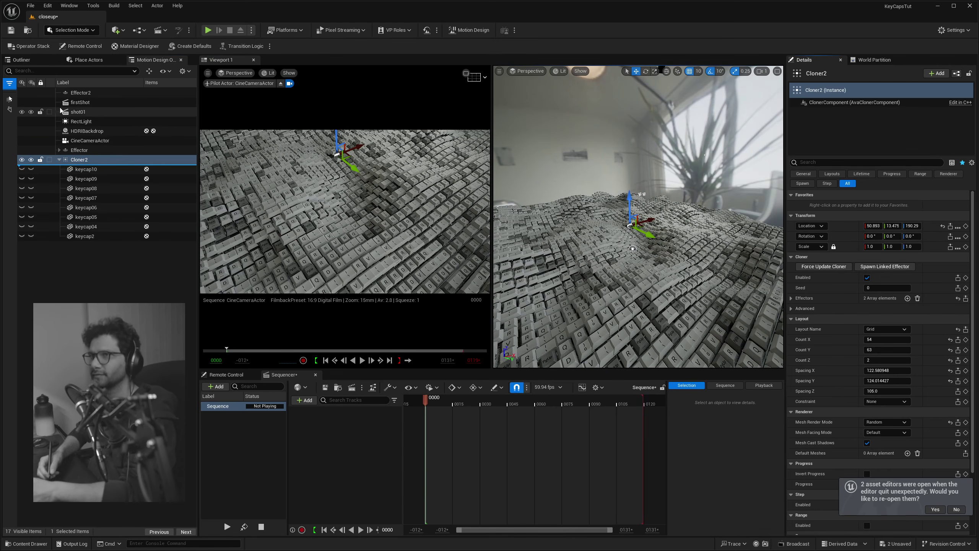
pyautogui.keyDown('alt'); pyautogui.moveTo(689, 194); pyautogui.dragTo(690, 181); pyautogui.keyUp('alt')
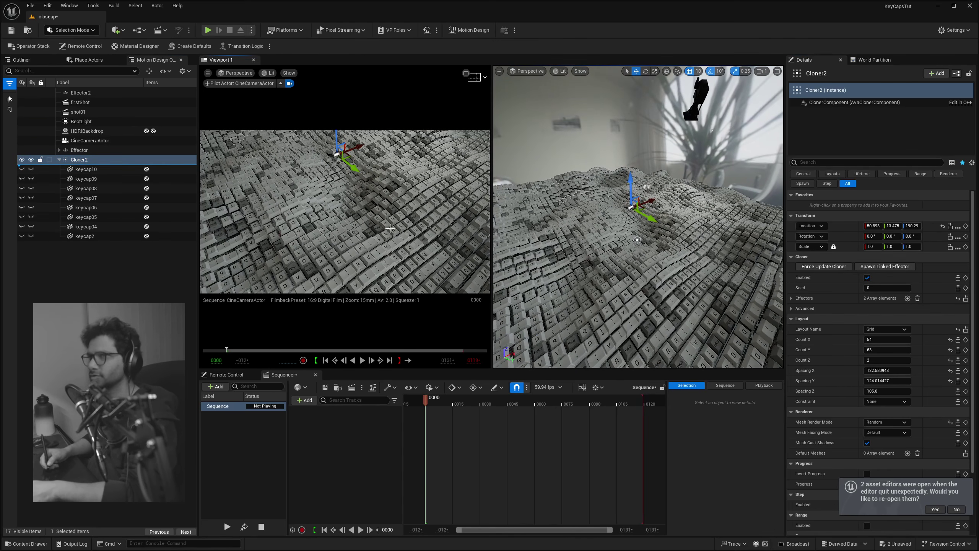
# Set the original noise-field Effector's Z location strength to 80.
pyautogui.click(81, 150)
pyautogui.click(87, 161)
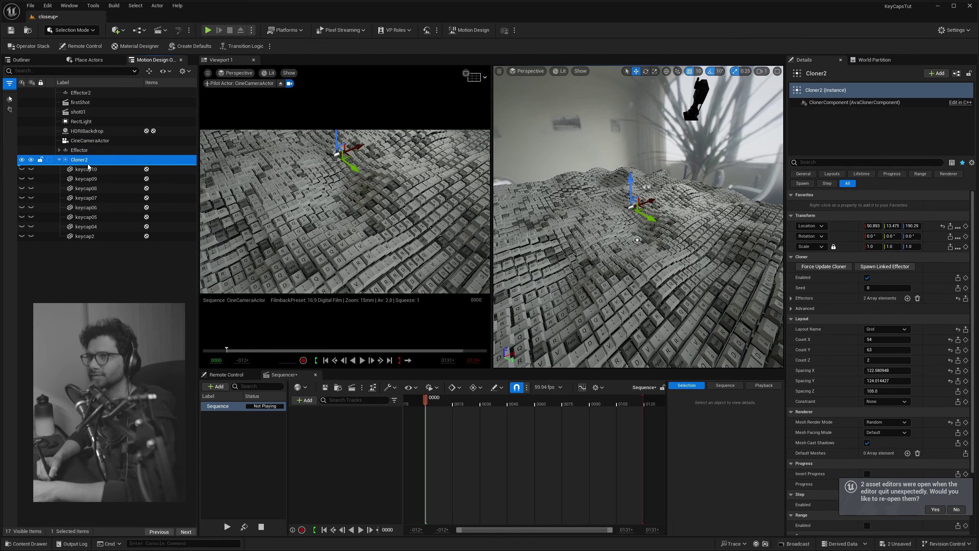
pyautogui.moveTo(695, 242); pyautogui.dragTo(695, 223, button='right')
pyautogui.moveTo(642, 189); pyautogui.dragTo(638, 189, button='right')
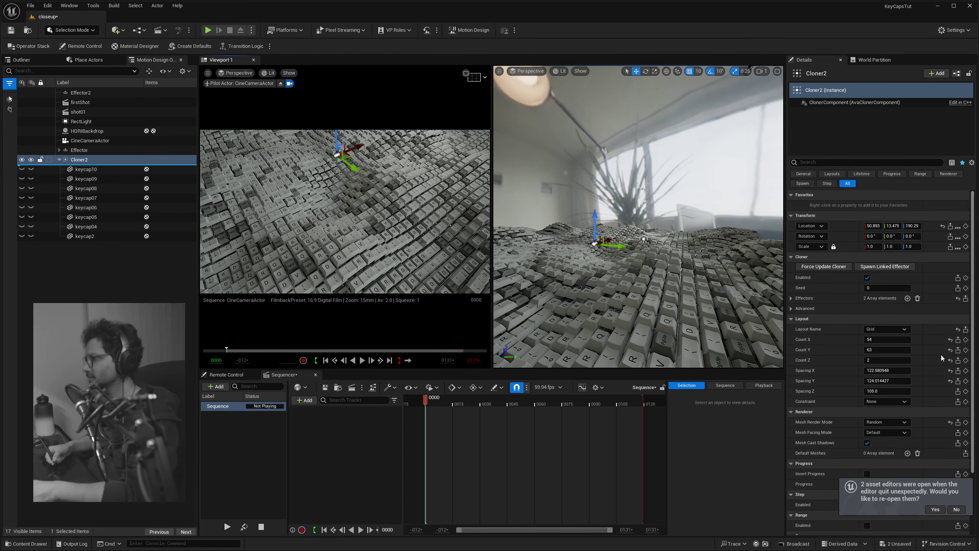
pyautogui.click(77, 150)
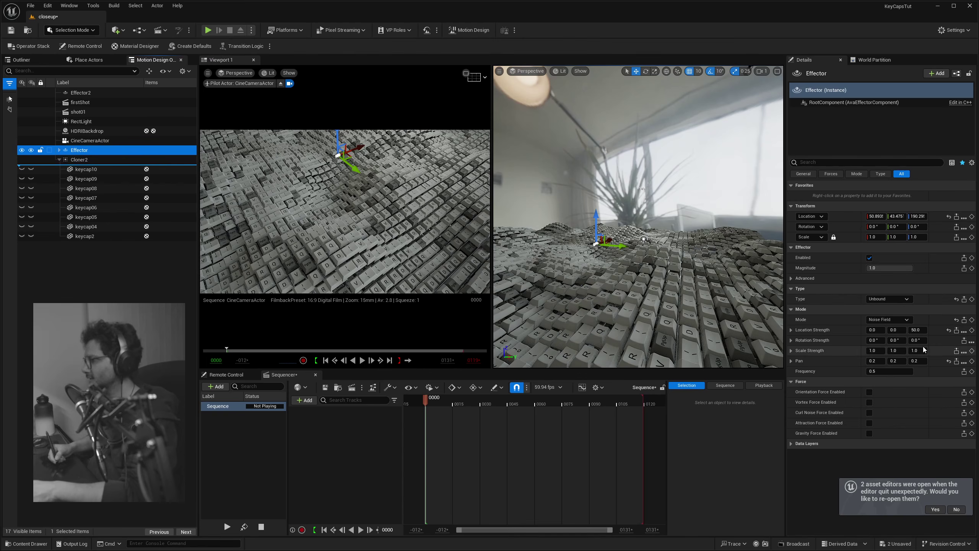
pyautogui.click(920, 330)
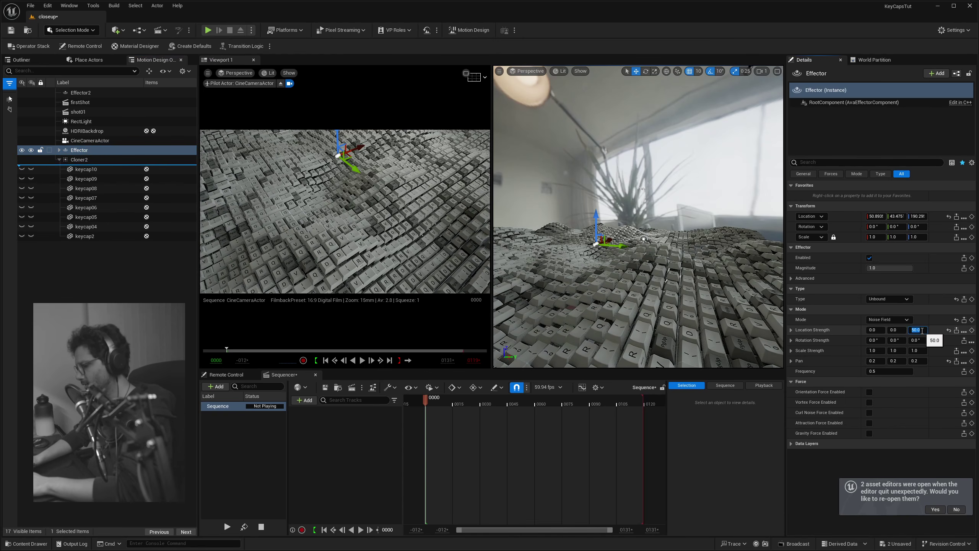
pyautogui.press('Return')
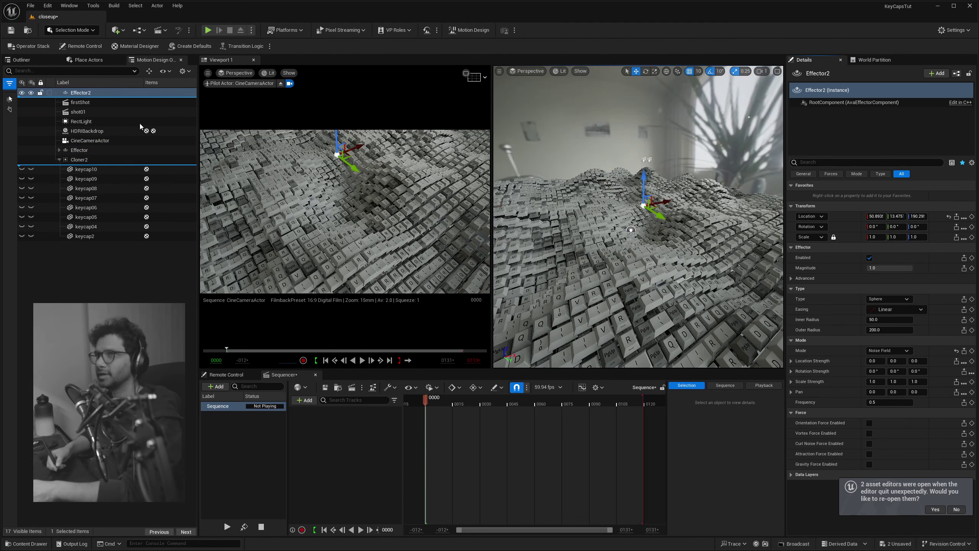
# Set Effector2's type to Unbound and enable its orientation force to tumble the keycaps.
pyautogui.click(89, 93)
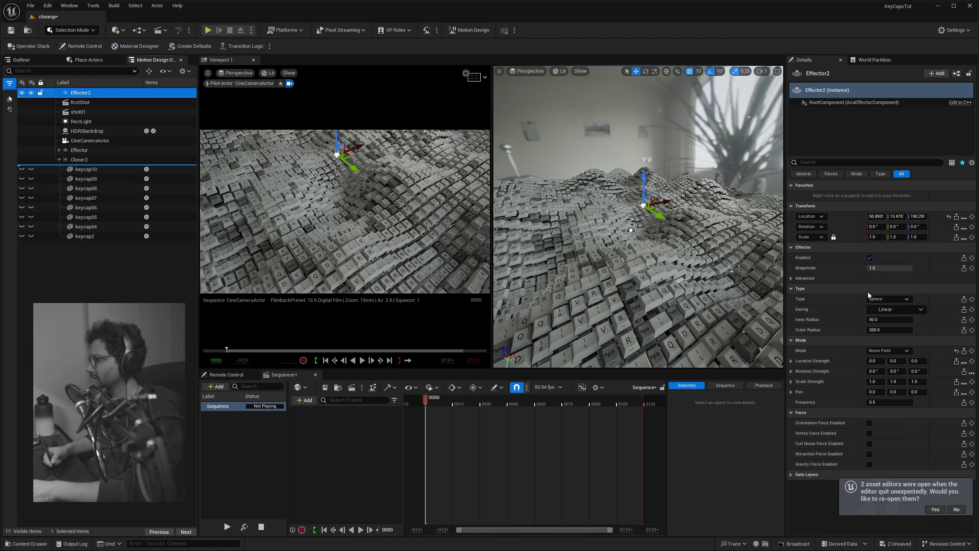
pyautogui.click(888, 299)
pyautogui.click(883, 308)
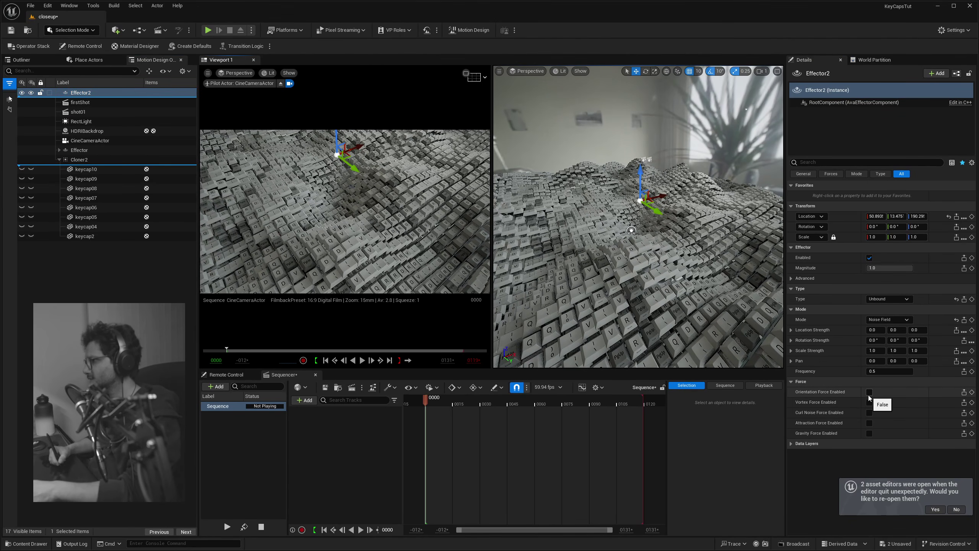
pyautogui.click(870, 393)
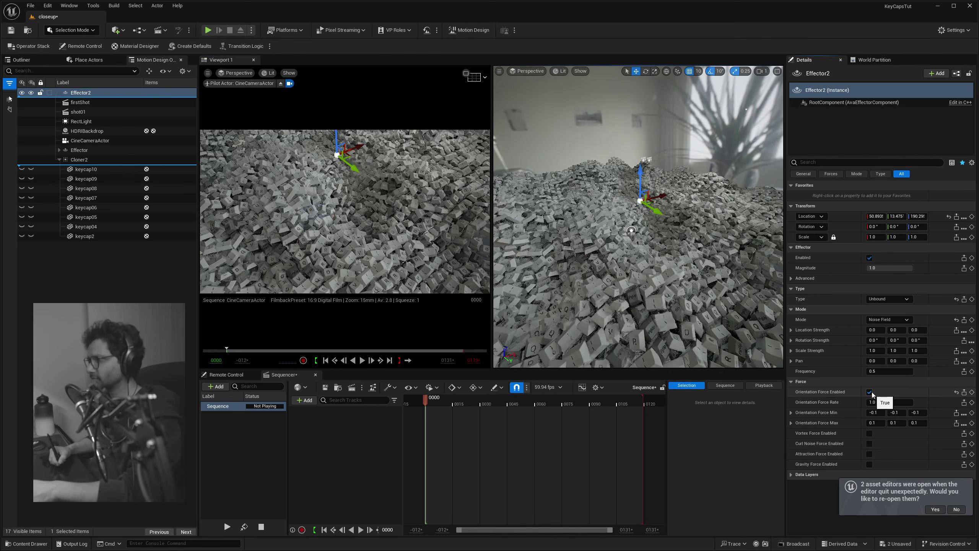
# Set Effector2's orientation force rate to 0.5.
pyautogui.moveTo(643, 205); pyautogui.dragTo(670, 221, button='right')
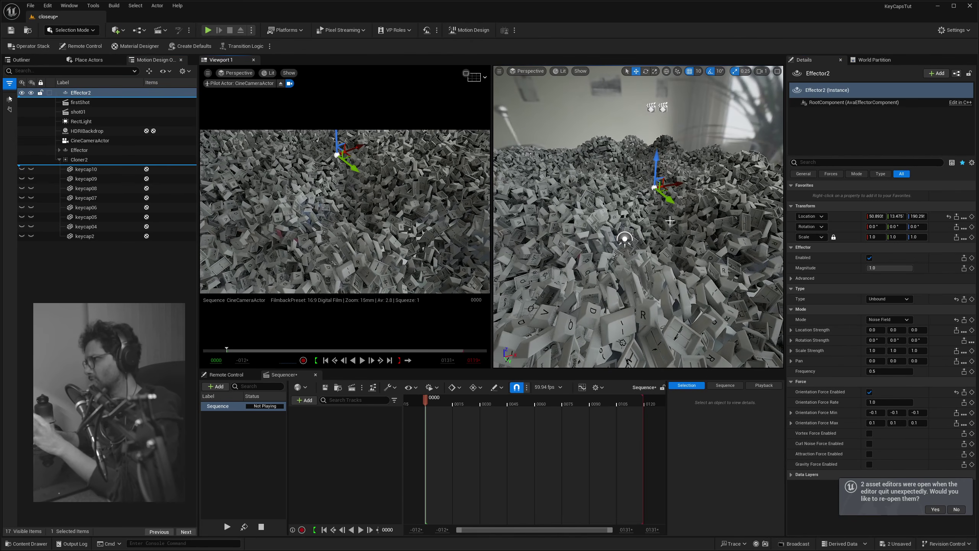
pyautogui.moveTo(670, 221); pyautogui.dragTo(670, 206, button='right')
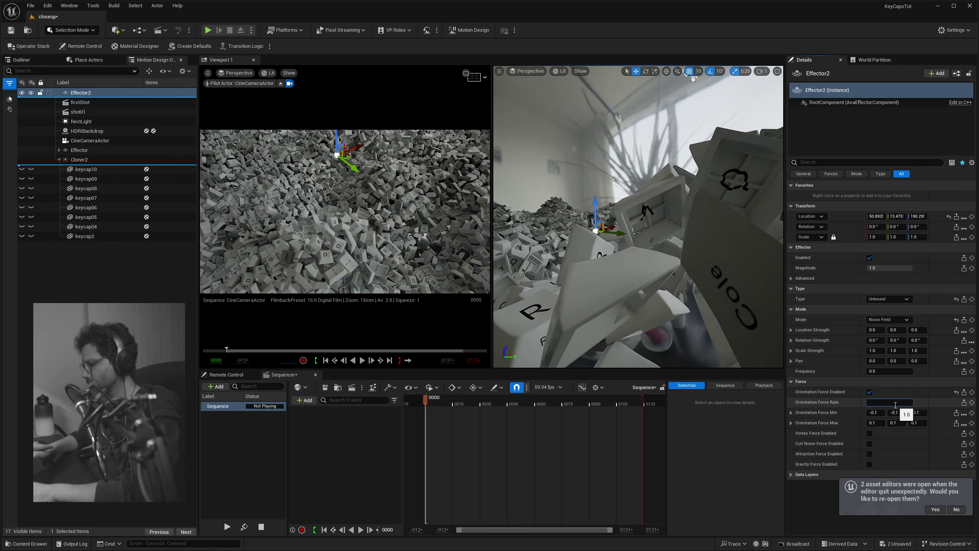
pyautogui.click(893, 403)
pyautogui.write('.5')
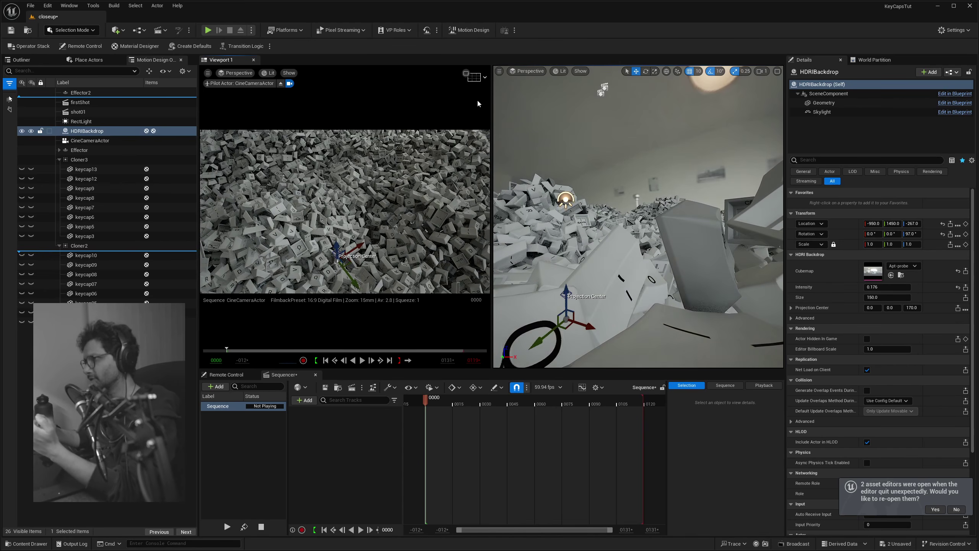
# Set the original Effector's noise pan to 0 on all three axes.
pyautogui.click(86, 151)
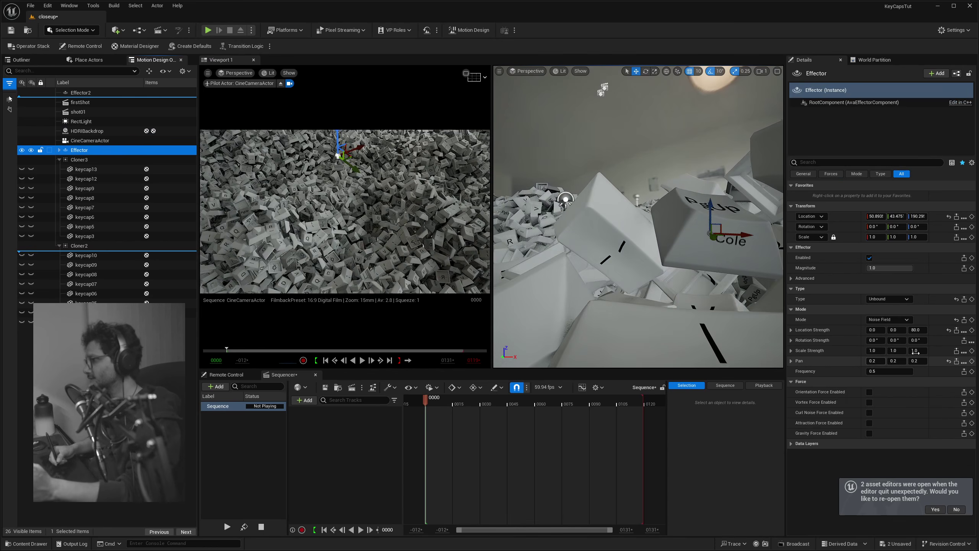
pyautogui.click(873, 361)
pyautogui.write('0')
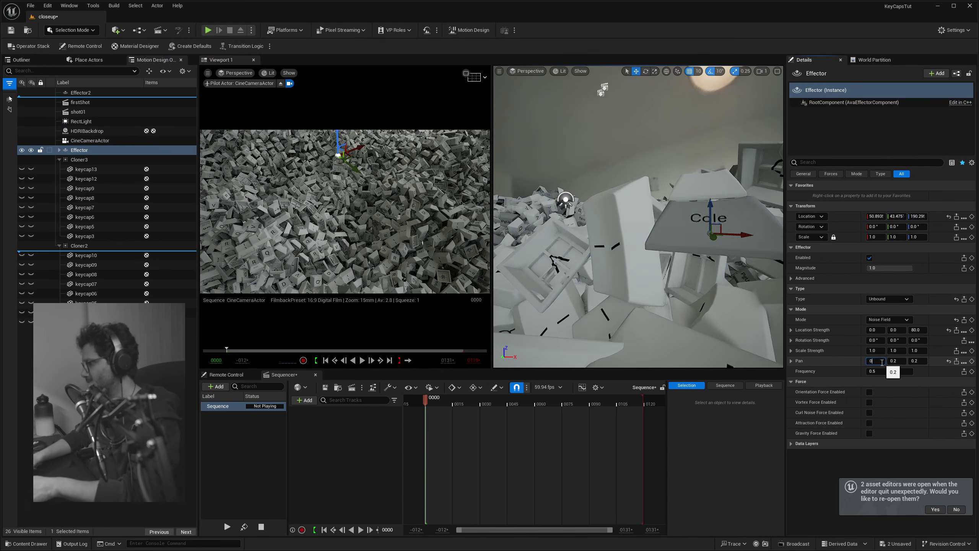
pyautogui.press('Tab')
pyautogui.write('0')
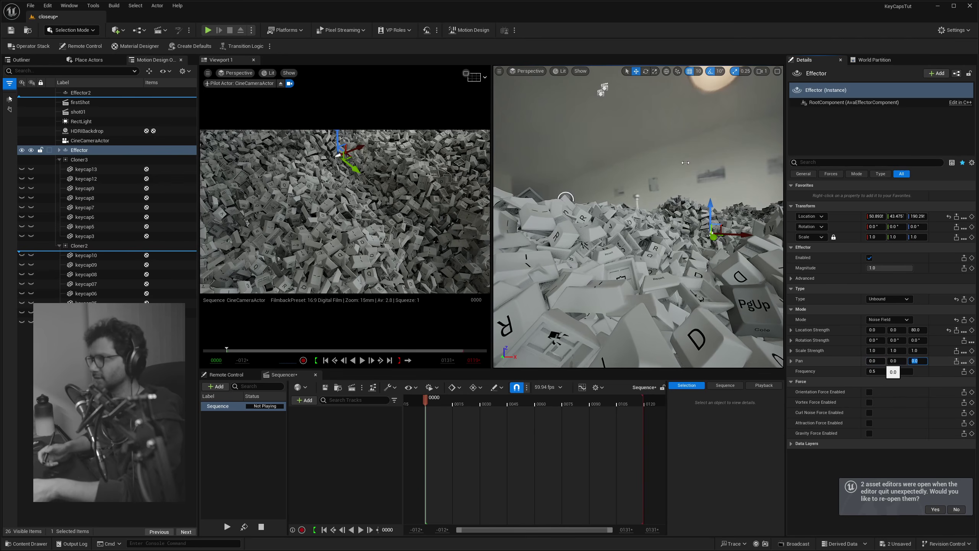
pyautogui.press('Tab')
pyautogui.write('0')
pyautogui.press('Return')
pyautogui.keyDown('alt'); pyautogui.moveTo(661, 188); pyautogui.dragTo(673, 200); pyautogui.keyUp('alt')
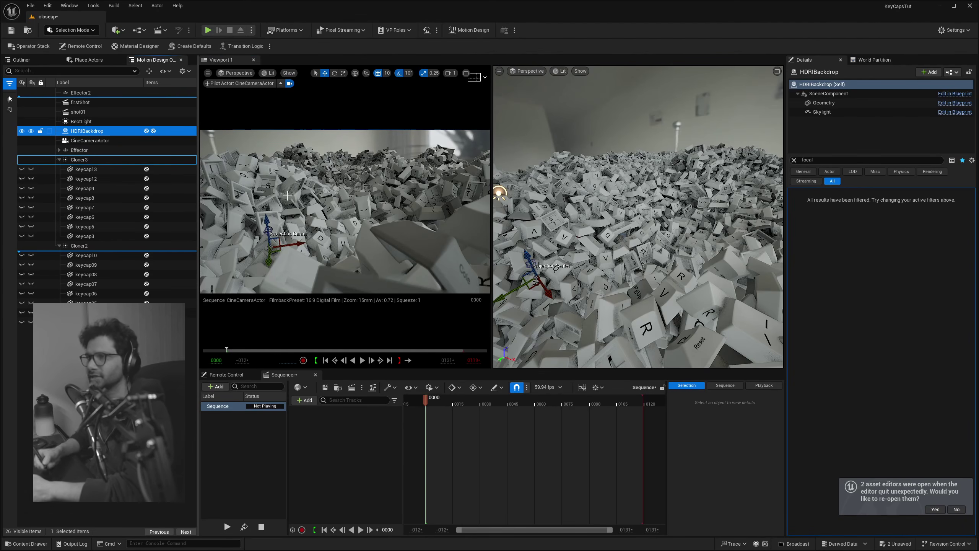
# Set the CineCameraActor's current focal length to 50 mm and clear the details search filter.
pyautogui.click(86, 179)
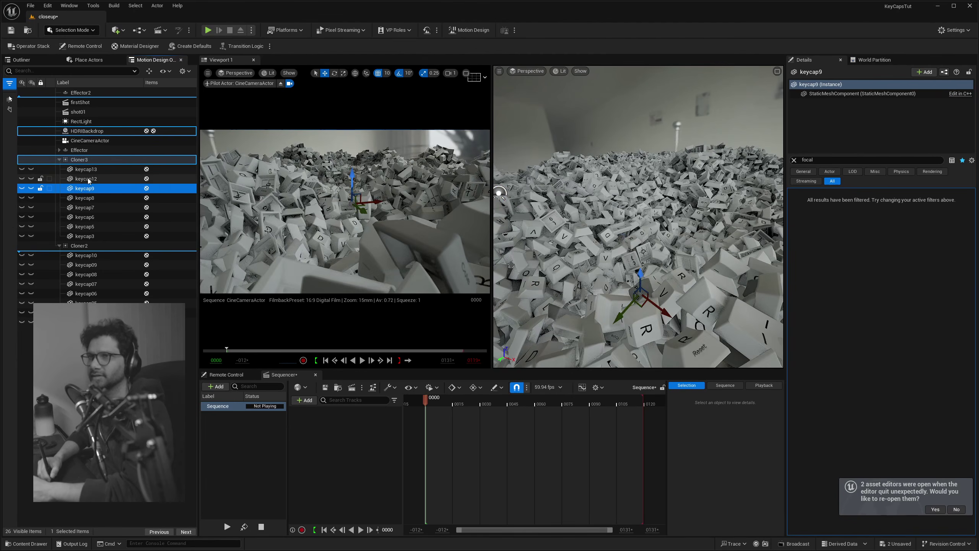
pyautogui.click(90, 140)
pyautogui.click(883, 223)
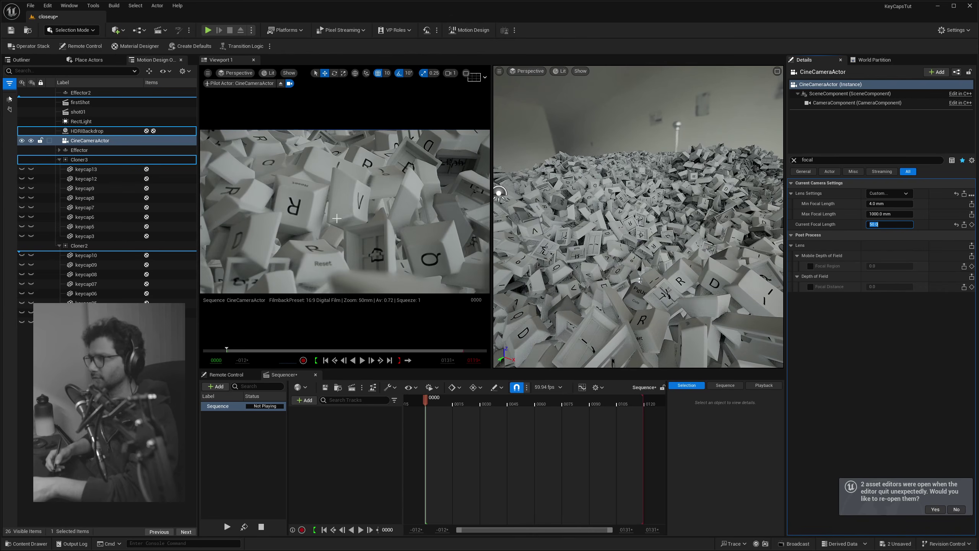
pyautogui.click(794, 160)
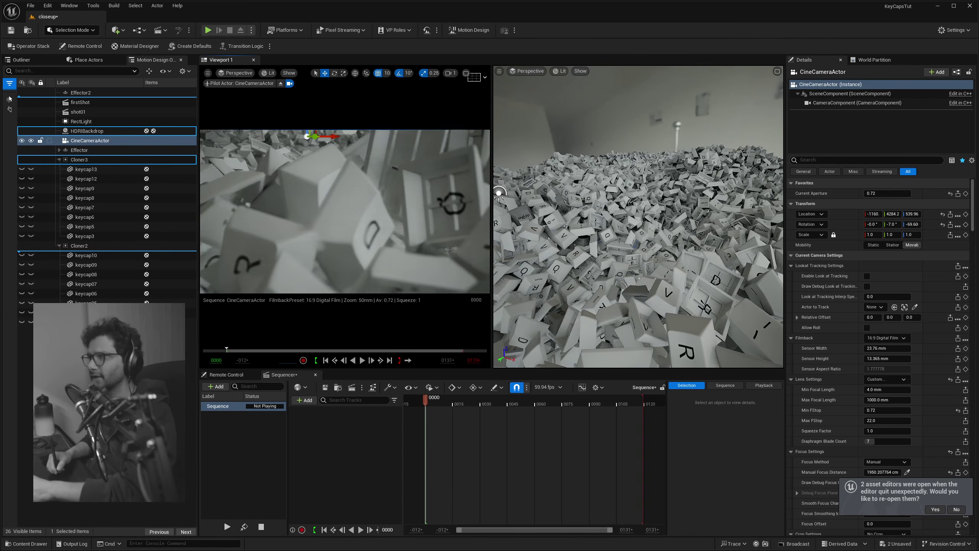
# Fly the piloted CineCameraActor to a low close-up framing over the keycap pile and resample its manual focus distance from the camera view.
pyautogui.press('d')
pyautogui.press('w')
pyautogui.press('e')
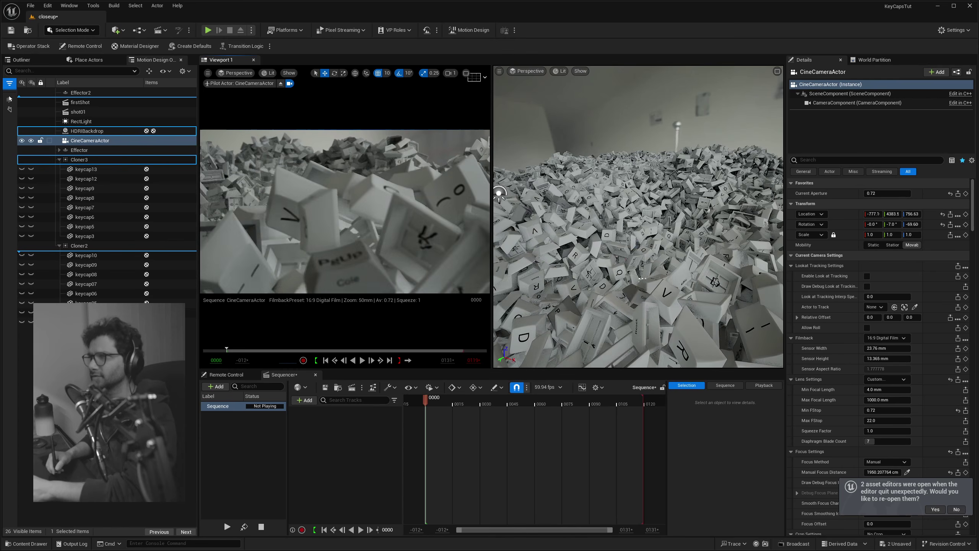
pyautogui.press('a')
pyautogui.press('e')
pyautogui.moveTo(333, 242); pyautogui.dragTo(367, 237, button='right')
pyautogui.press('q')
pyautogui.press('w')
pyautogui.press('s')
pyautogui.press('a')
pyautogui.press('e')
pyautogui.press('w')
pyautogui.press('q')
pyautogui.press('e')
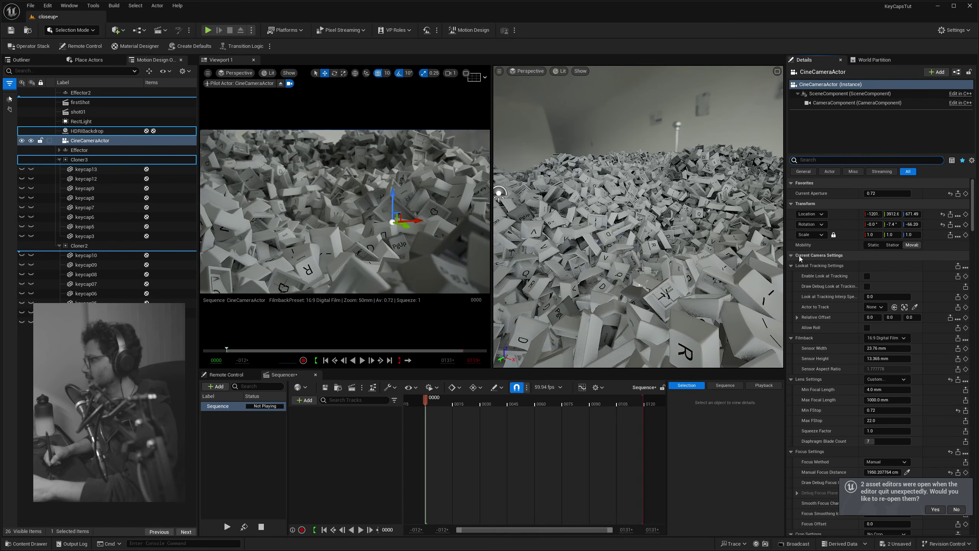
pyautogui.click(792, 266)
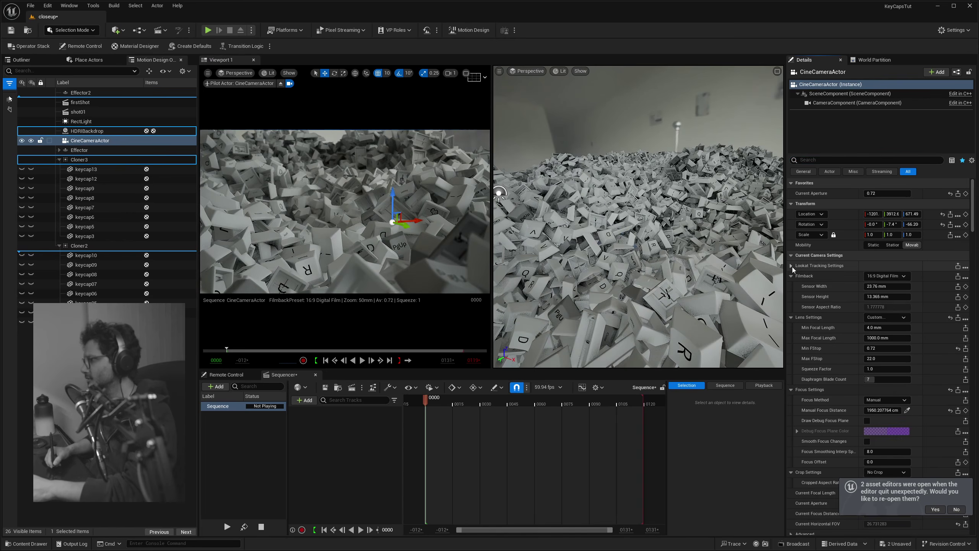
pyautogui.click(907, 410)
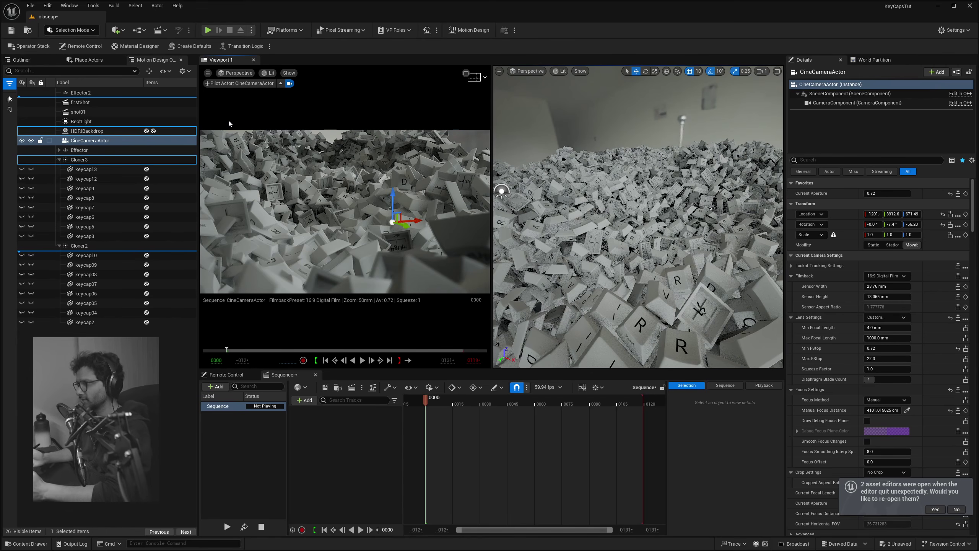
# Delete the HDRIBackdrop actor from the closeup level.
pyautogui.click(83, 198)
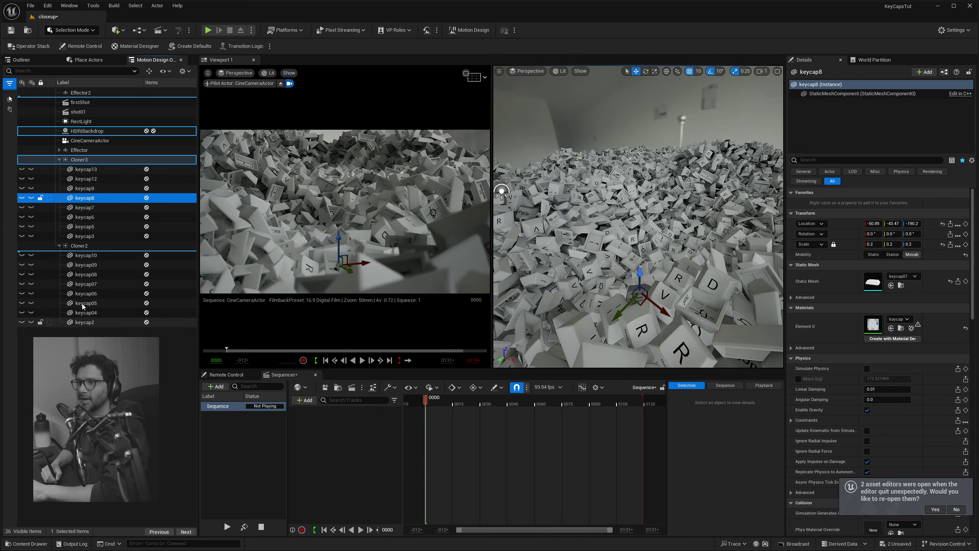
pyautogui.click(101, 131)
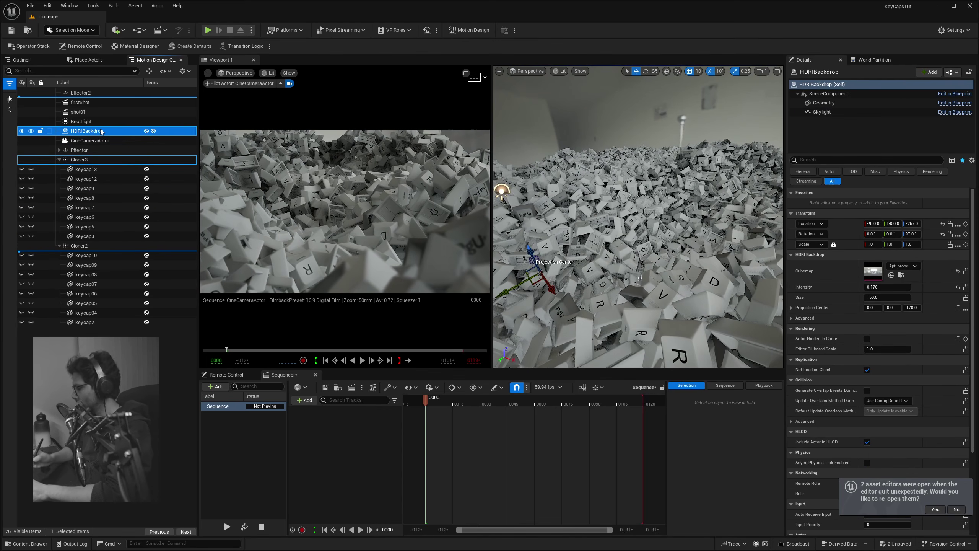
pyautogui.press('Delete')
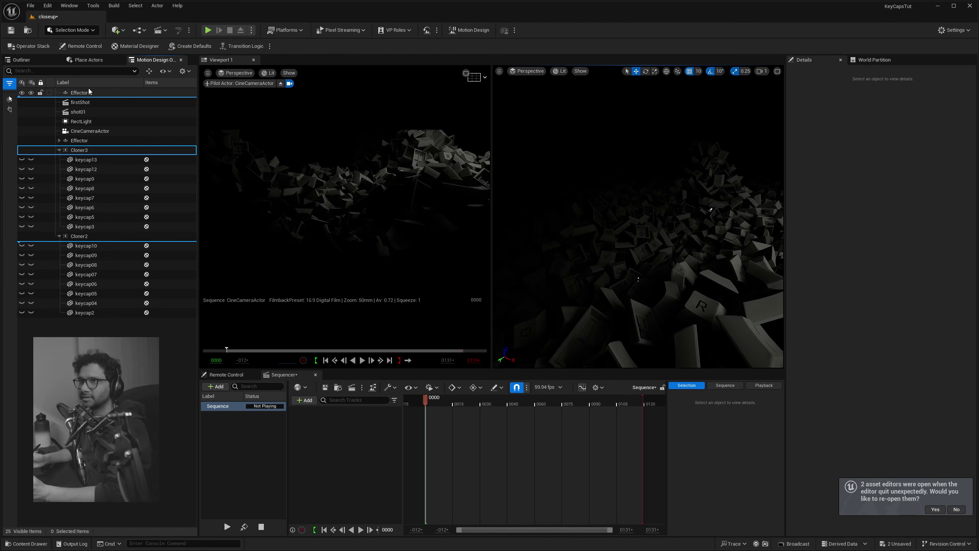
# Move the RectLight along X to 620, closer to the keycap pile.
pyautogui.click(86, 188)
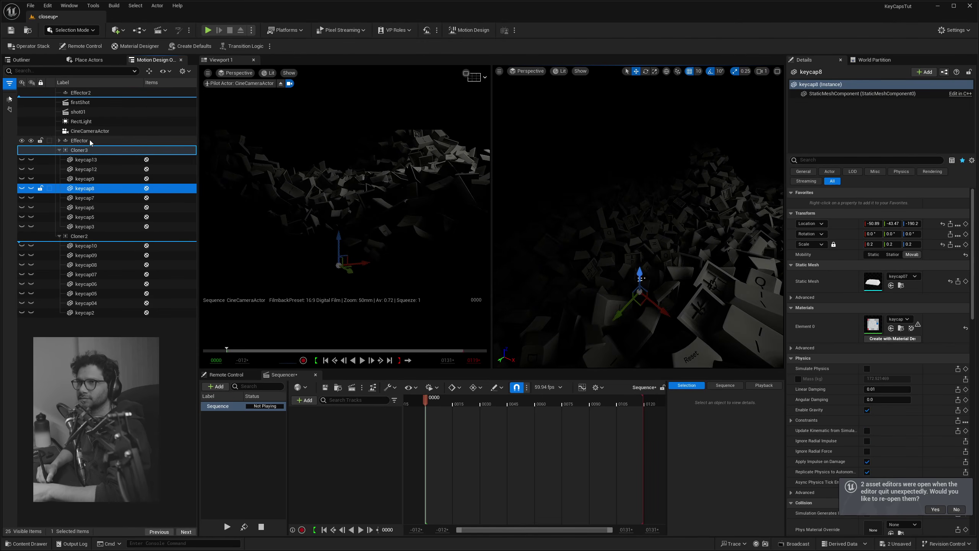
pyautogui.click(94, 121)
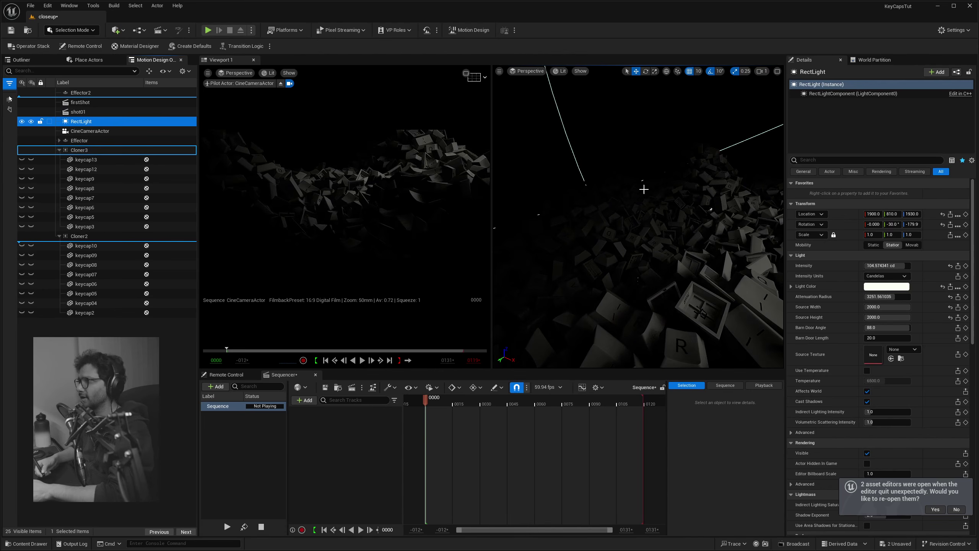
pyautogui.moveTo(644, 189); pyautogui.dragTo(754, 170, button='right')
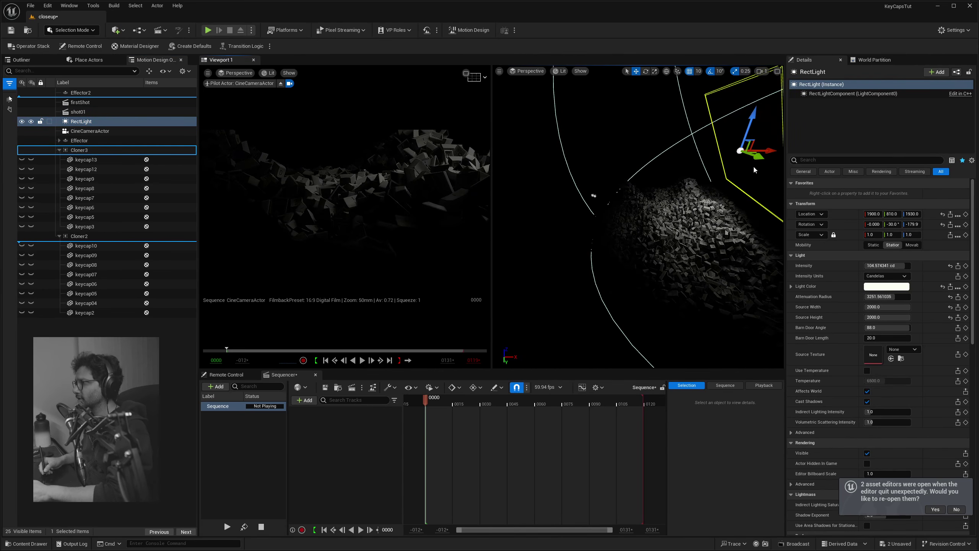
pyautogui.moveTo(770, 147); pyautogui.dragTo(693, 157)
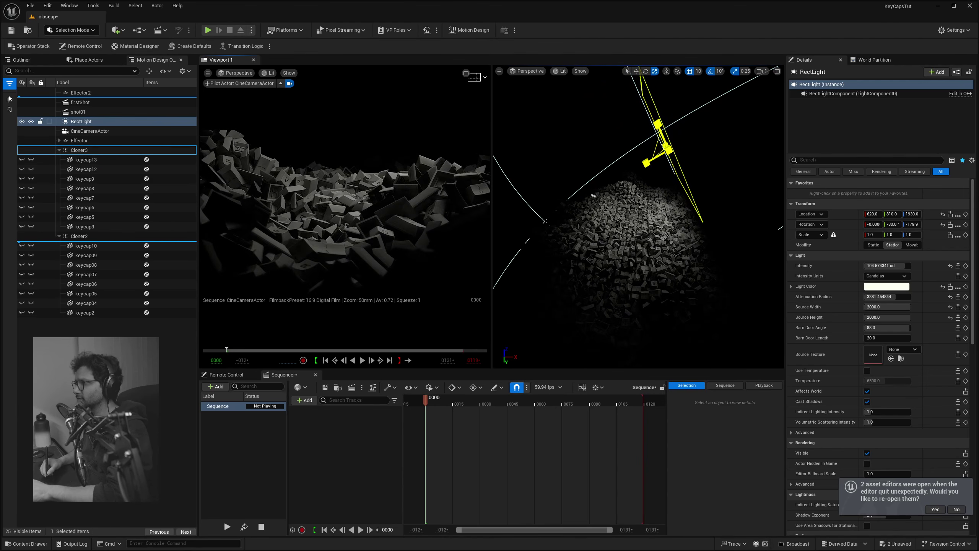
# Reduce the RectLight's attenuation radius to about 2212 and set its intensity to about 145.7 cd.
pyautogui.moveTo(887, 296); pyautogui.dragTo(864, 296)
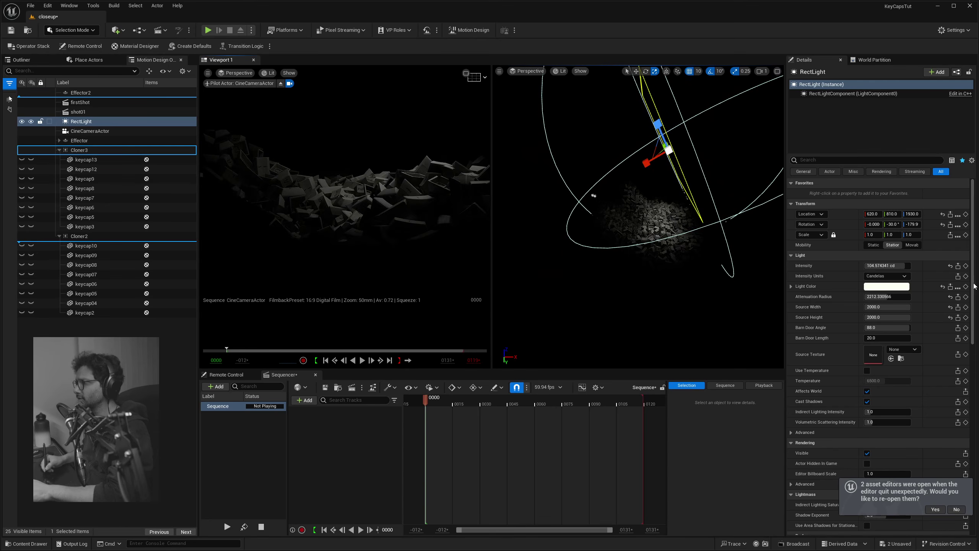
pyautogui.click(887, 266)
pyautogui.write('160')
pyautogui.press('Return')
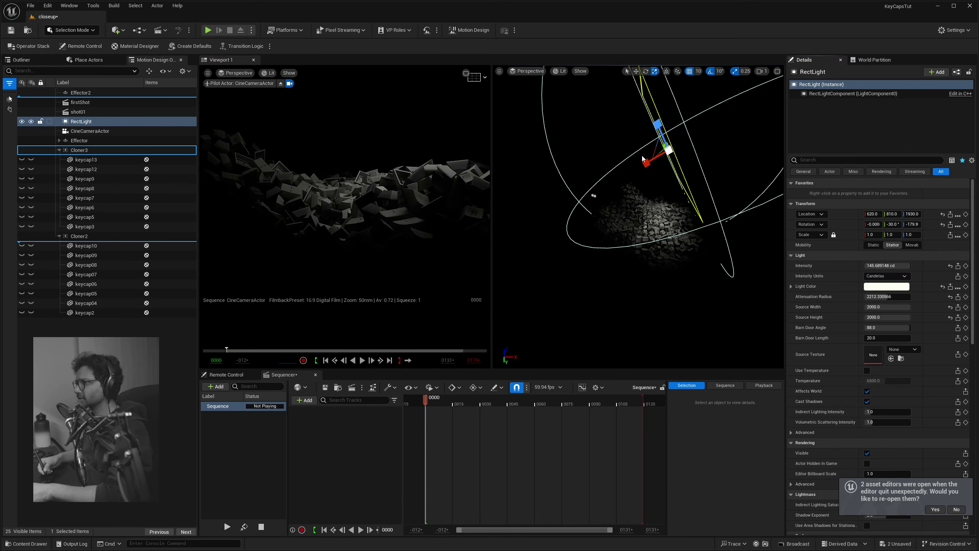
# Move the RectLight to X -160 above the keycap pile and tilt it to a pitch of -80°.
pyautogui.moveTo(697, 150); pyautogui.dragTo(659, 105)
pyautogui.press('e')
pyautogui.press('w')
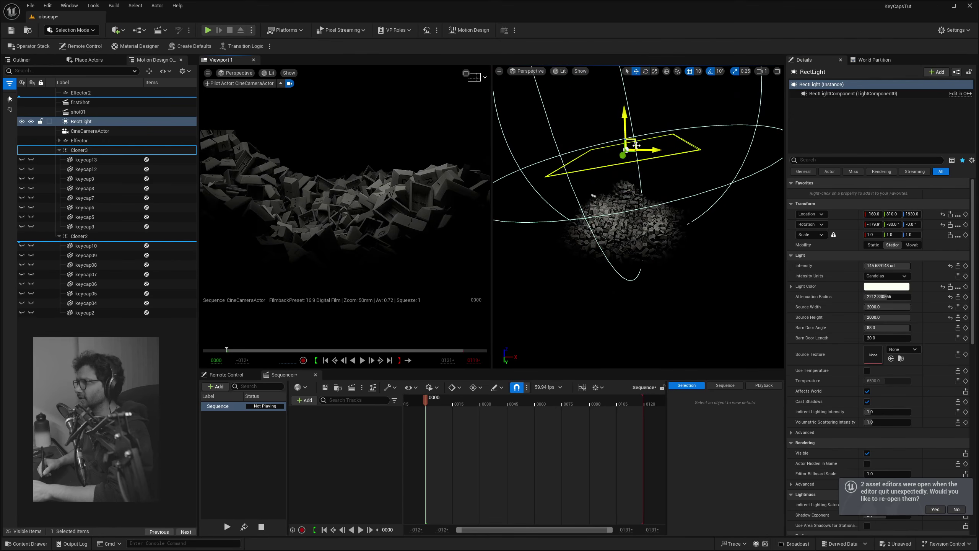
# Lower the RectLight to X -620, Z 480, with an intensity of about 66.2 cd and an attenuation radius of about 1563.
pyautogui.moveTo(618, 131); pyautogui.dragTo(610, 195)
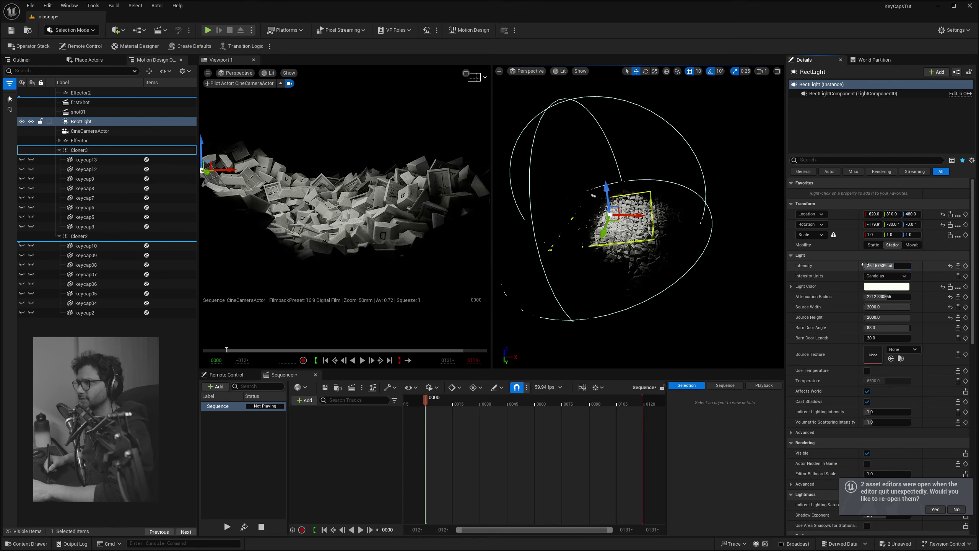
pyautogui.keyDown('alt'); pyautogui.moveTo(732, 185); pyautogui.dragTo(714, 188); pyautogui.keyUp('alt')
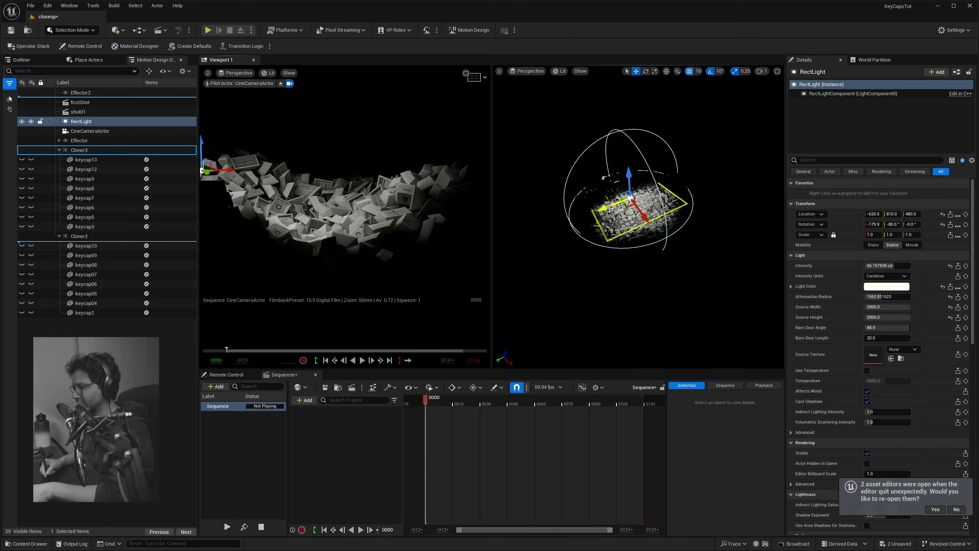
# Duplicate the RectLight, place the copy at X -640, Y -1060, Z 1120, and set its attenuation radius to about 3078.
pyautogui.keyDown('alt'); pyautogui.moveTo(601, 208); pyautogui.dragTo(641, 199); pyautogui.keyUp('alt')
pyautogui.moveTo(697, 180); pyautogui.dragTo(747, 111)
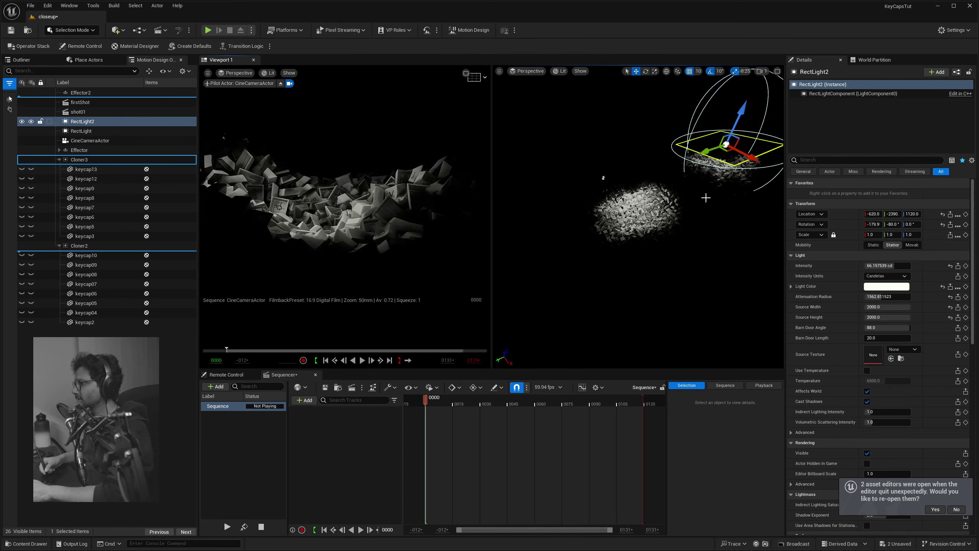
pyautogui.moveTo(706, 197); pyautogui.dragTo(663, 216, button='middle')
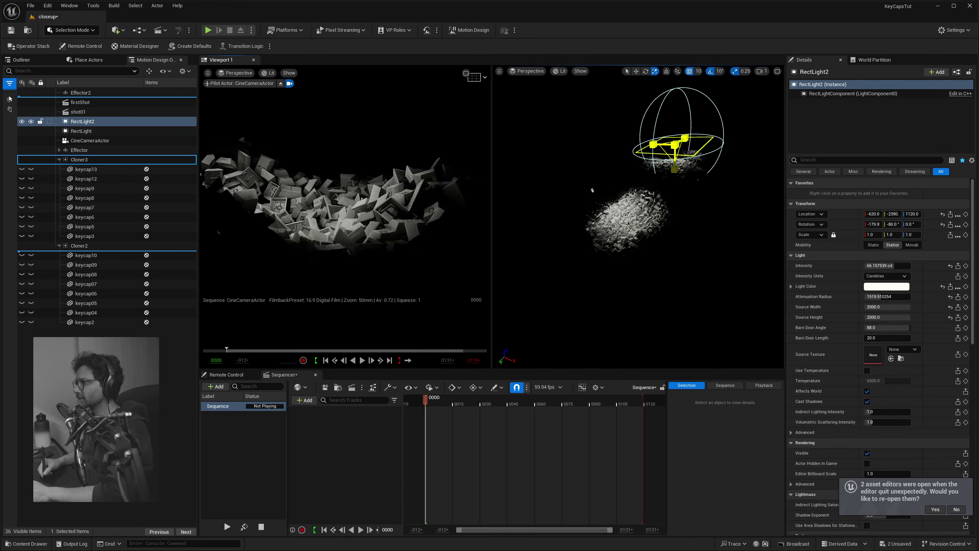
pyautogui.moveTo(887, 296); pyautogui.dragTo(902, 296)
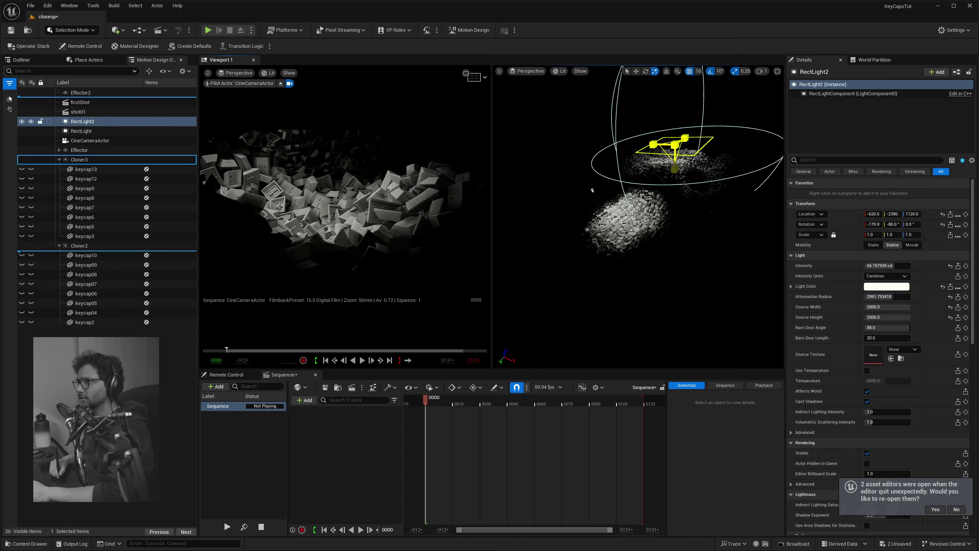
pyautogui.moveTo(892, 214); pyautogui.dragTo(925, 214)
# Duplicate RectLight2, place the copy at X 200, Y 2580, Z 1120, and set its attenuation radius to about 2256.
pyautogui.moveTo(641, 170); pyautogui.dragTo(513, 253)
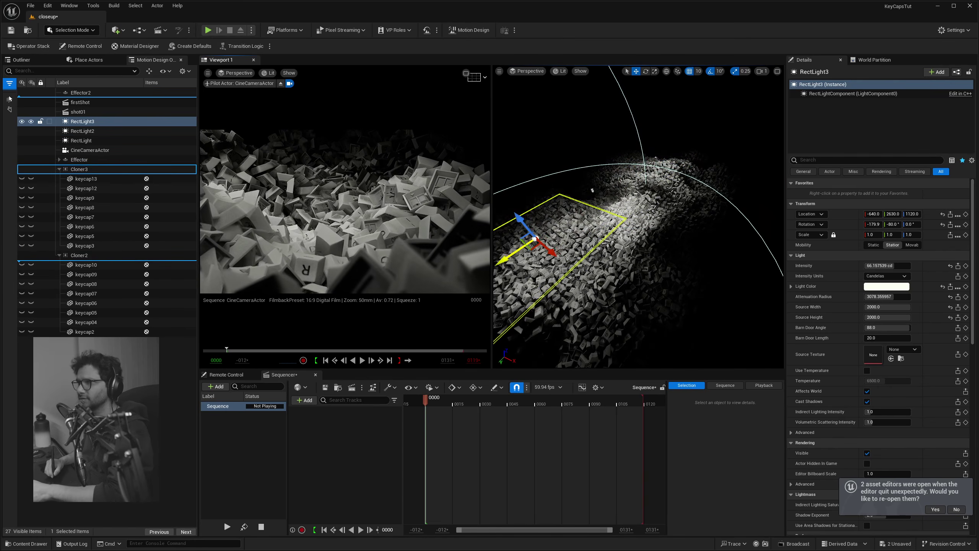
pyautogui.moveTo(554, 225); pyautogui.dragTo(753, 226)
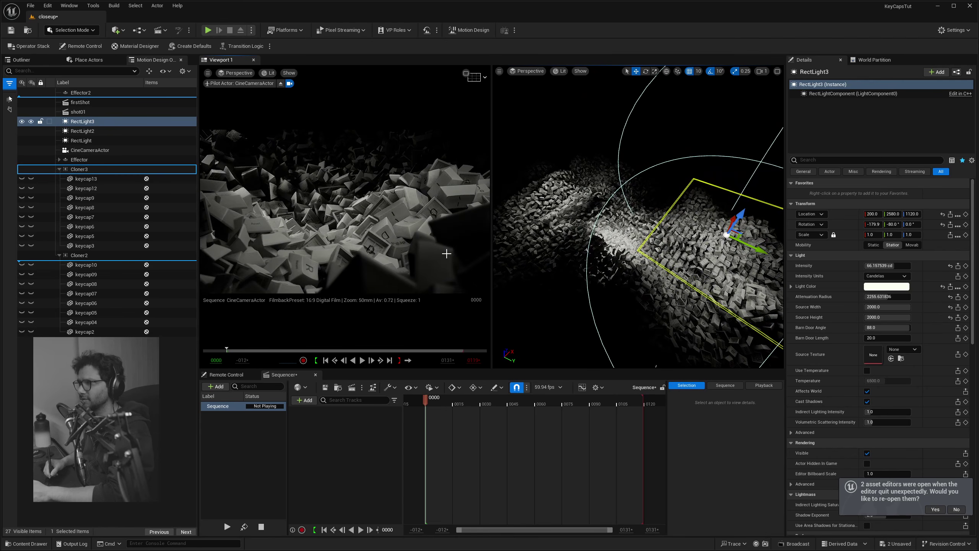
pyautogui.moveTo(602, 185); pyautogui.dragTo(602, 184, button='right')
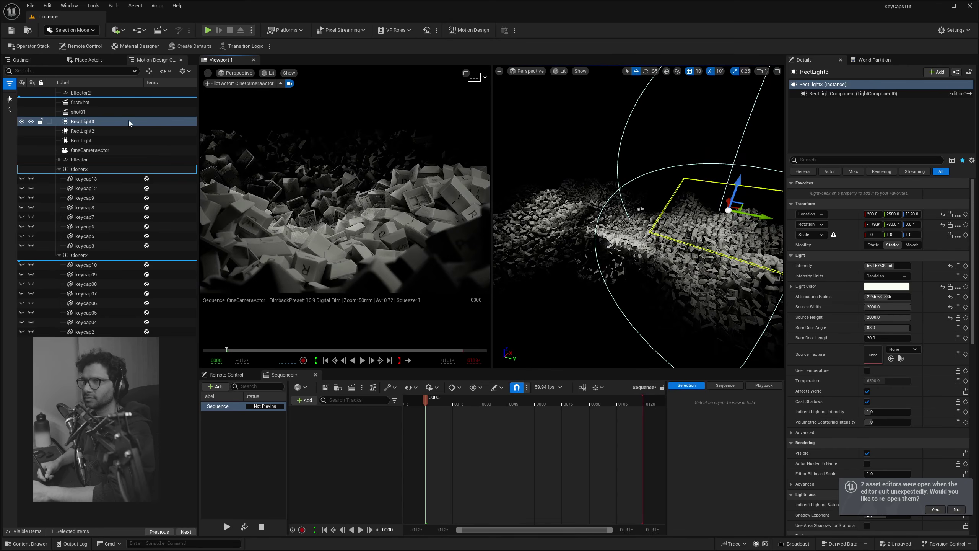
# Move the original RectLight to X 90, Z 860 above the keycaps and set its intensity to about 112.5 cd.
pyautogui.click(111, 140)
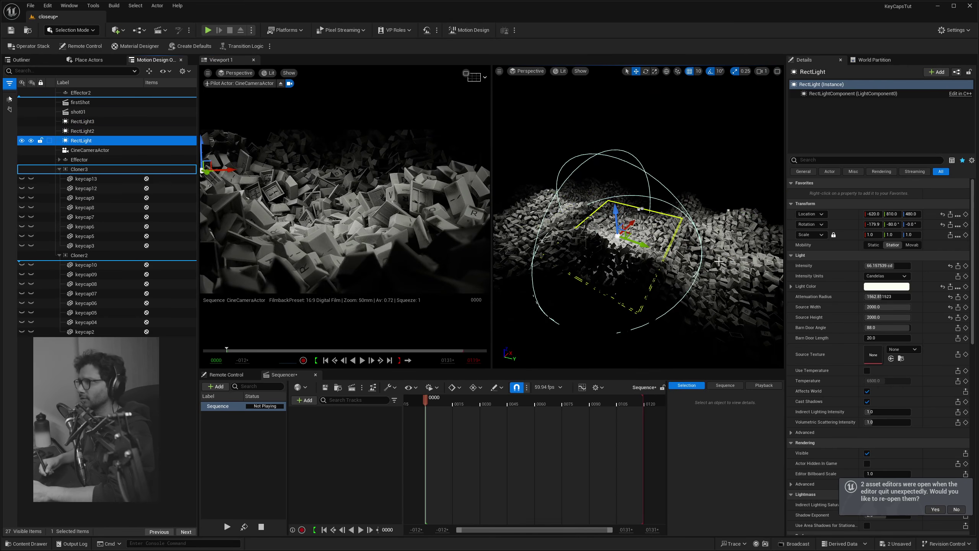
pyautogui.moveTo(626, 215); pyautogui.dragTo(618, 183)
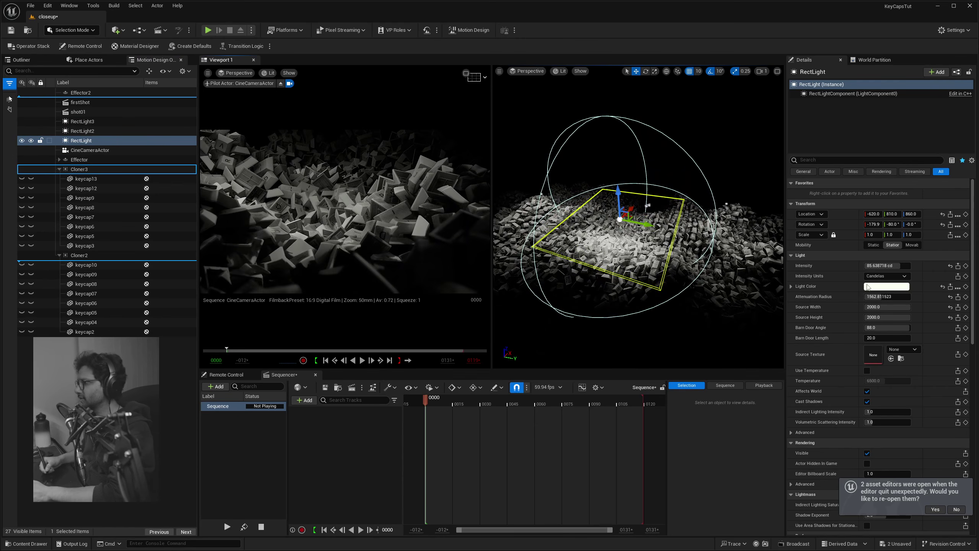
pyautogui.moveTo(887, 265); pyautogui.dragTo(732, 251)
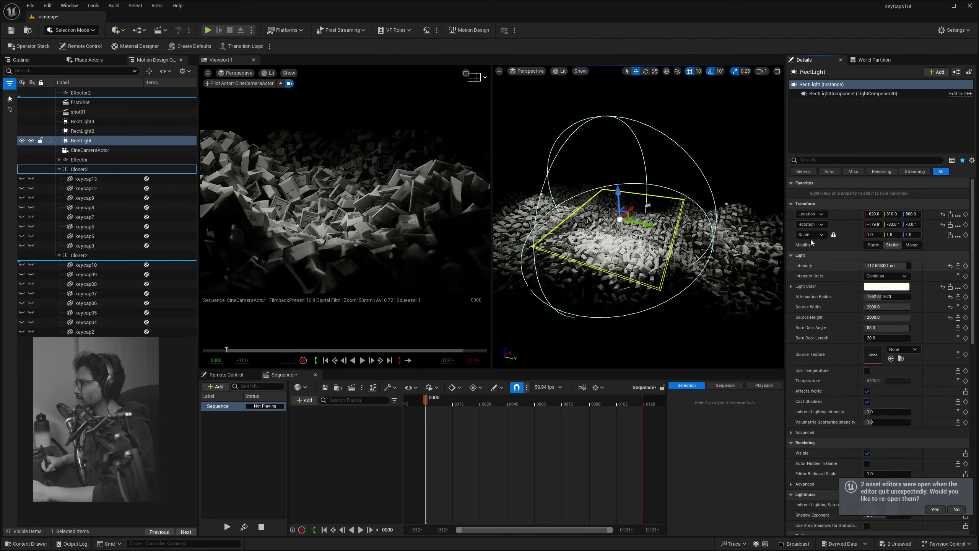
pyautogui.press('Escape')
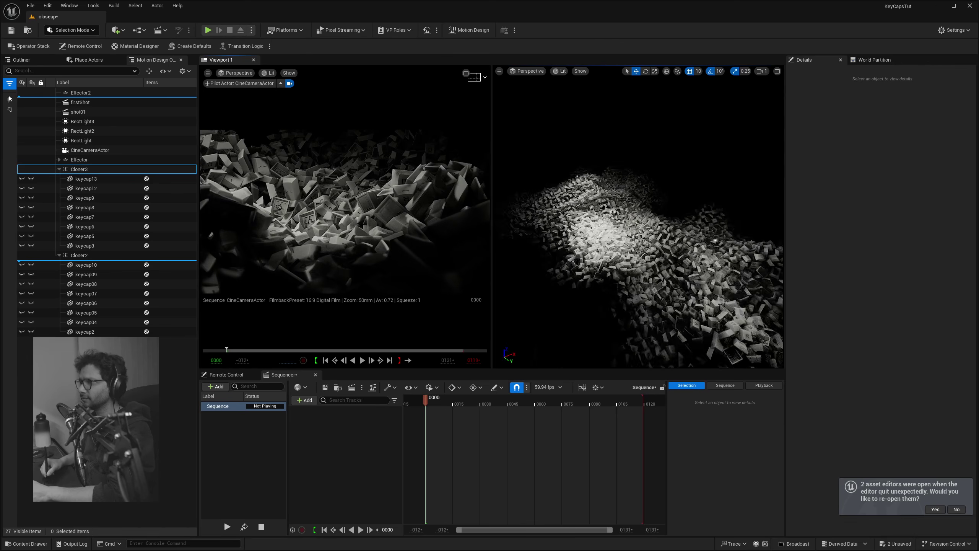
pyautogui.click(81, 140)
pyautogui.moveTo(637, 207); pyautogui.dragTo(667, 201)
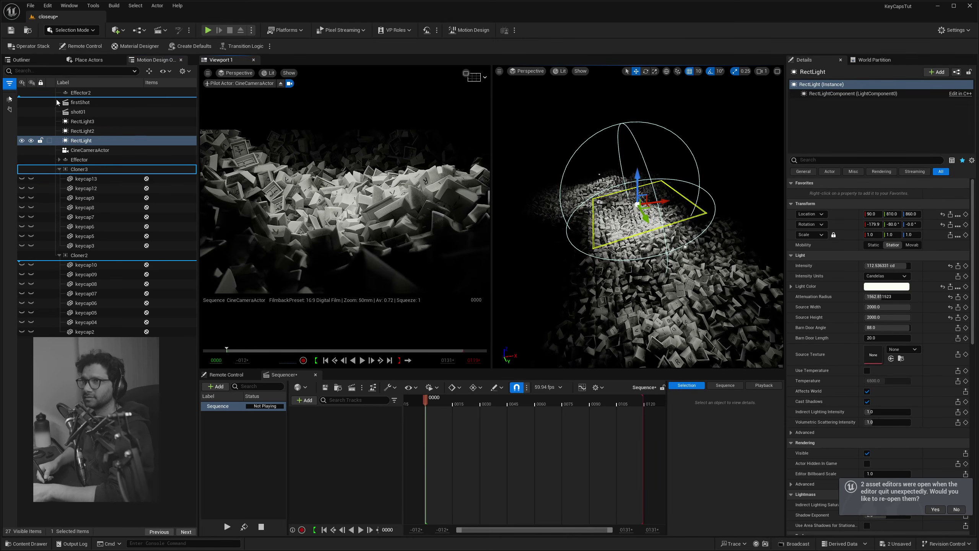
# Review the placement and settings of RectLight, RectLight2 and RectLight3 one after another.
pyautogui.click(83, 121)
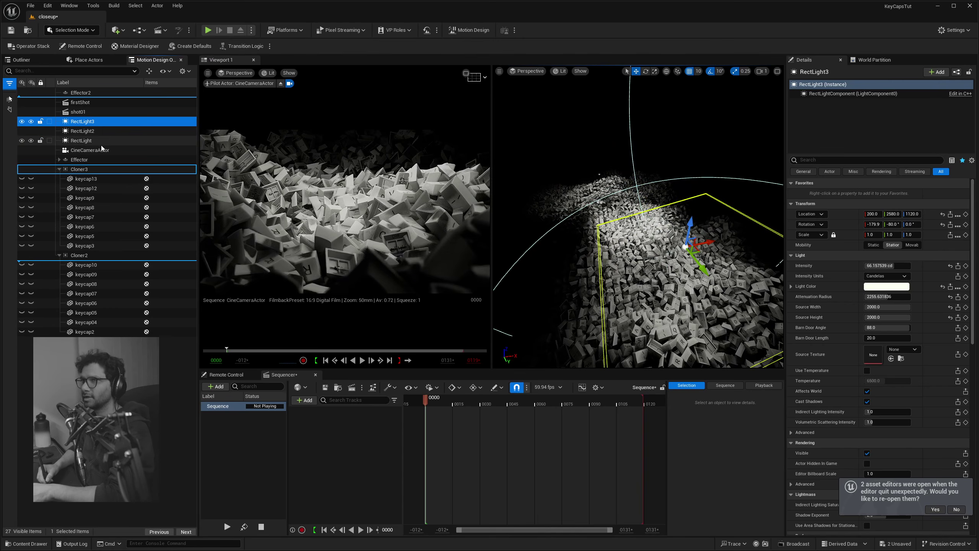
pyautogui.click(103, 138)
pyautogui.click(102, 131)
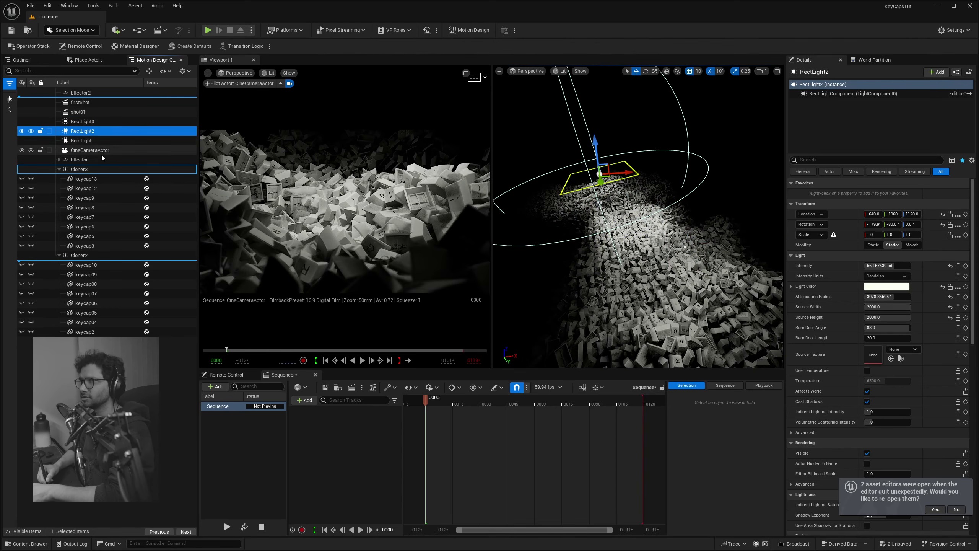
pyautogui.click(83, 121)
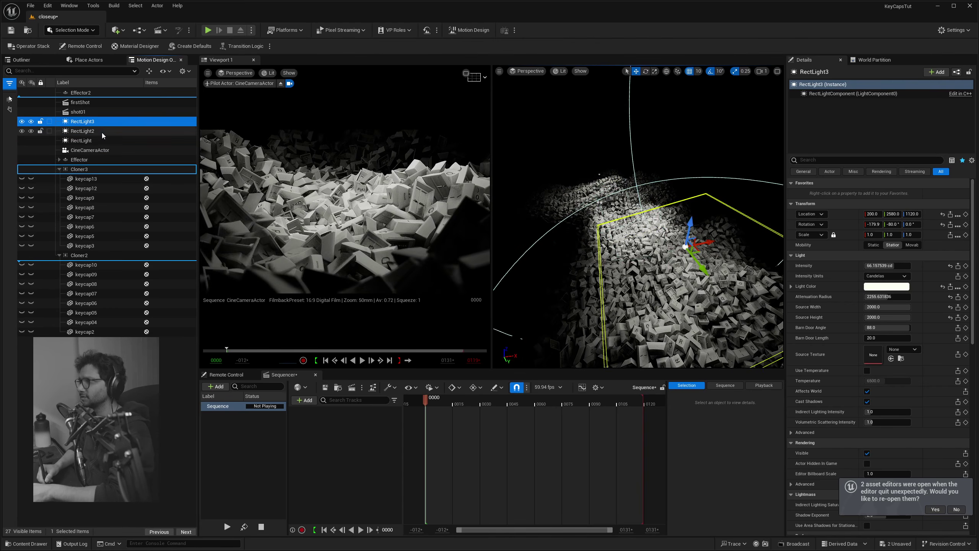
pyautogui.click(83, 131)
pyautogui.click(83, 141)
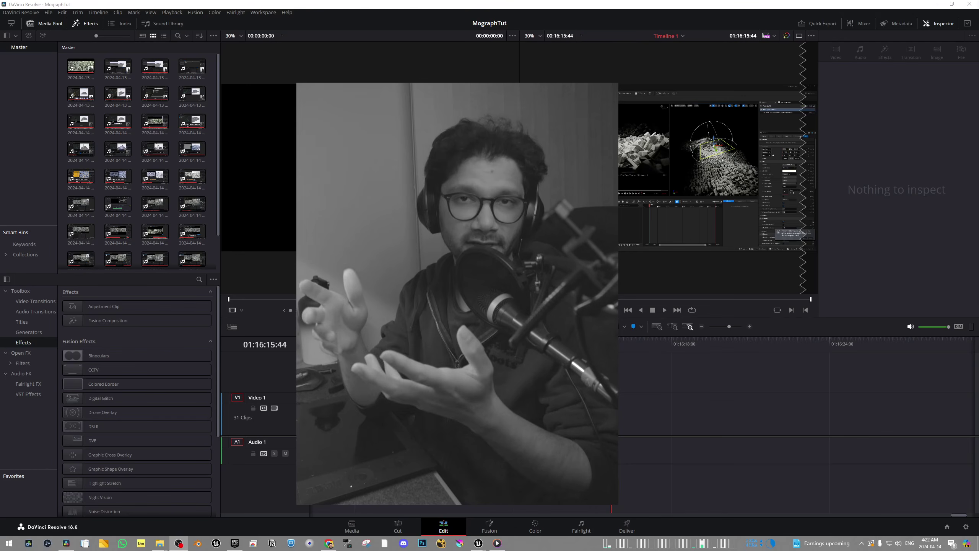